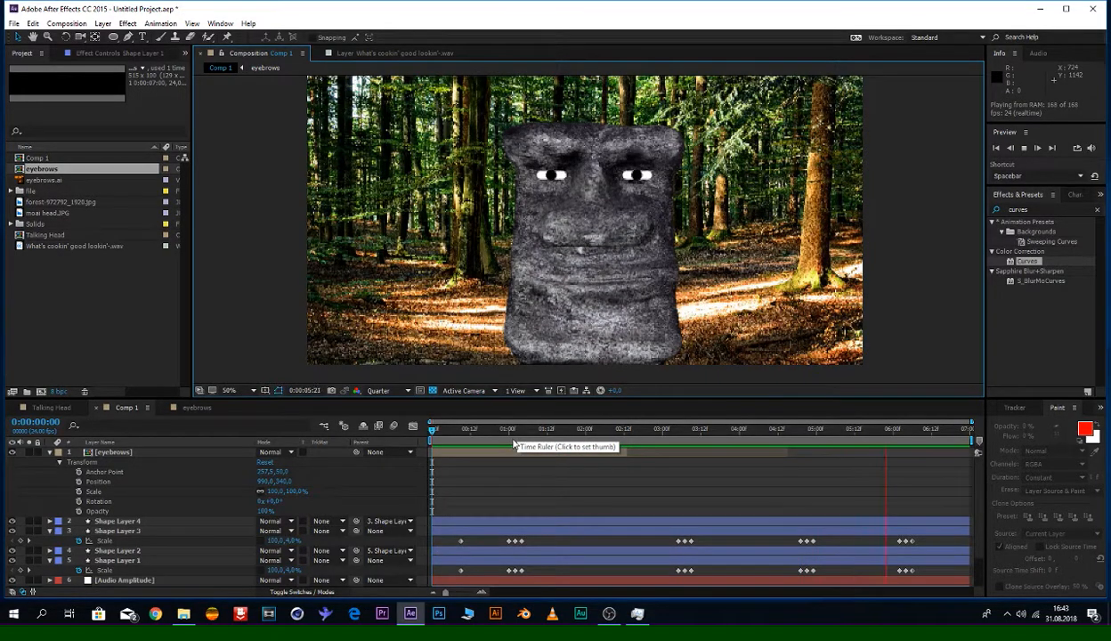
Step: Stop the preview playback and collapse the expanded layer properties in the Comp 1 timeline
key("space")
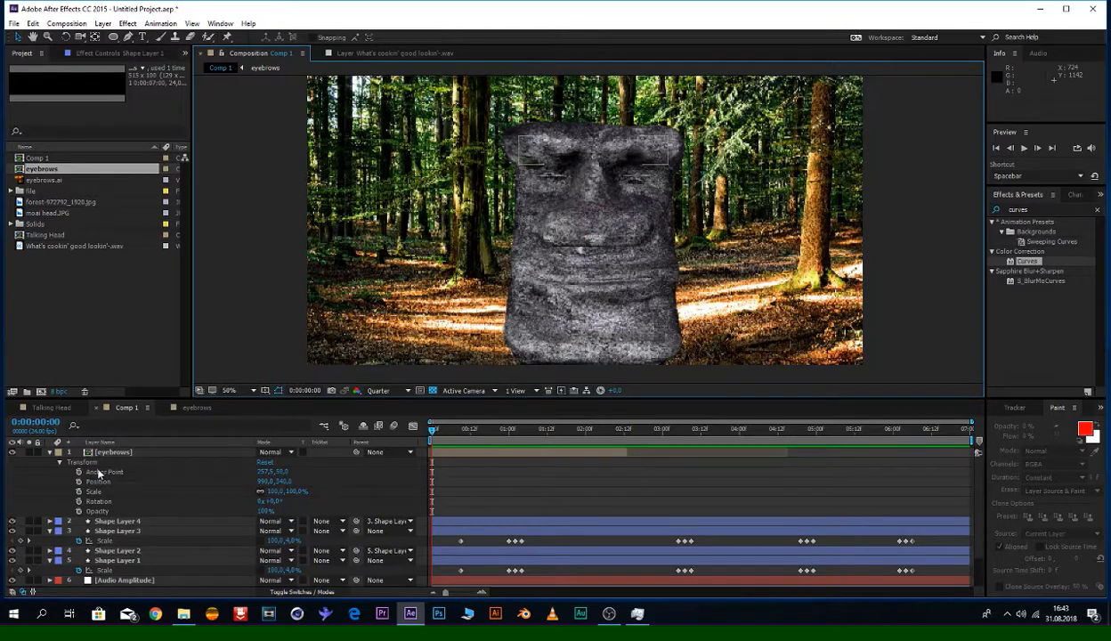
left_click(51, 452)
left_click(50, 472)
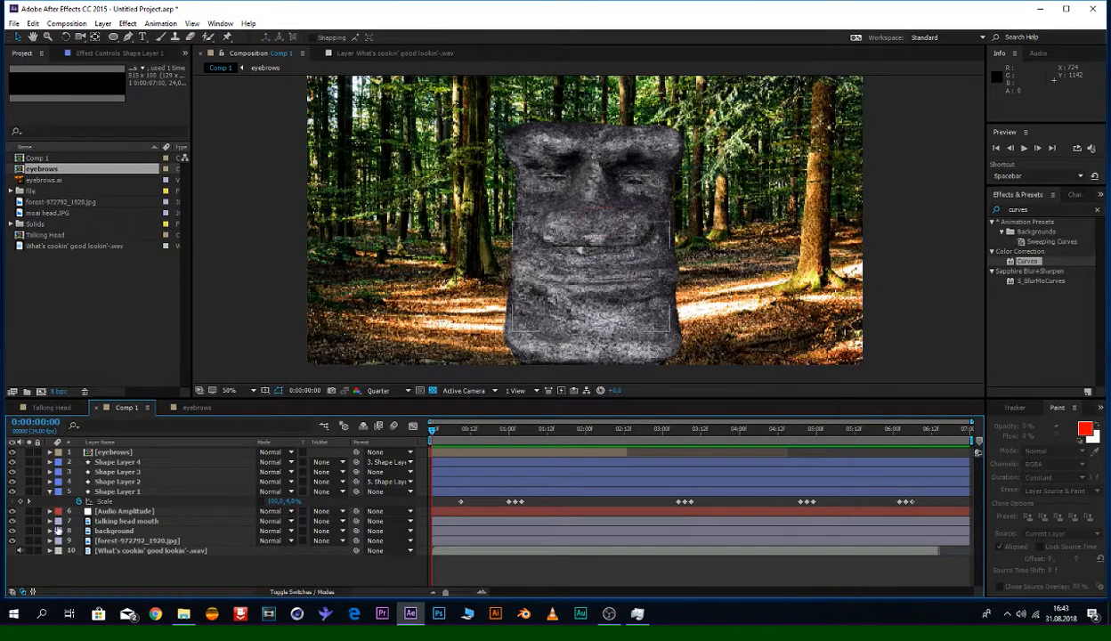
left_click(49, 492)
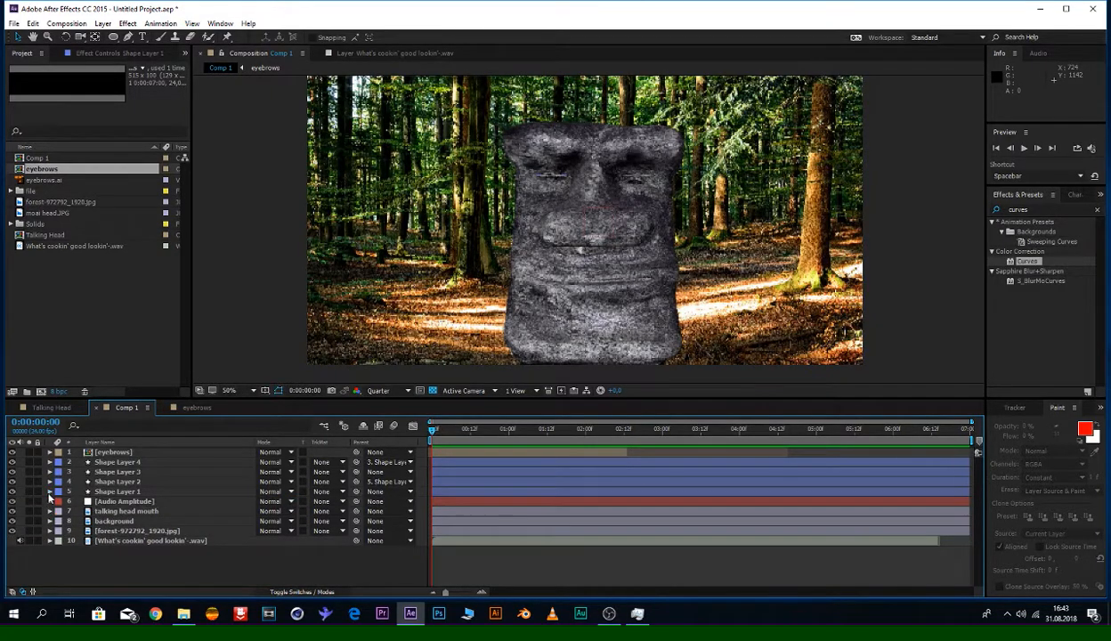
Step: Create a new composition named TALKING HEAD with the HDTV 1080 24 preset and a 7-second duration
key("ctrl+n")
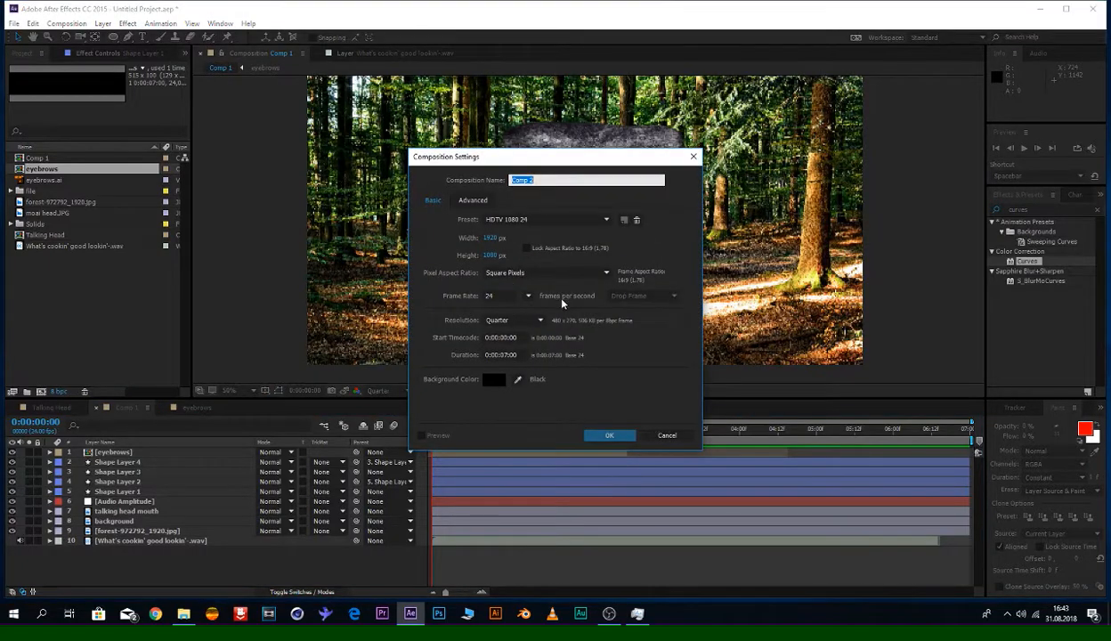
type("TALKING HEAD")
left_click(504, 354)
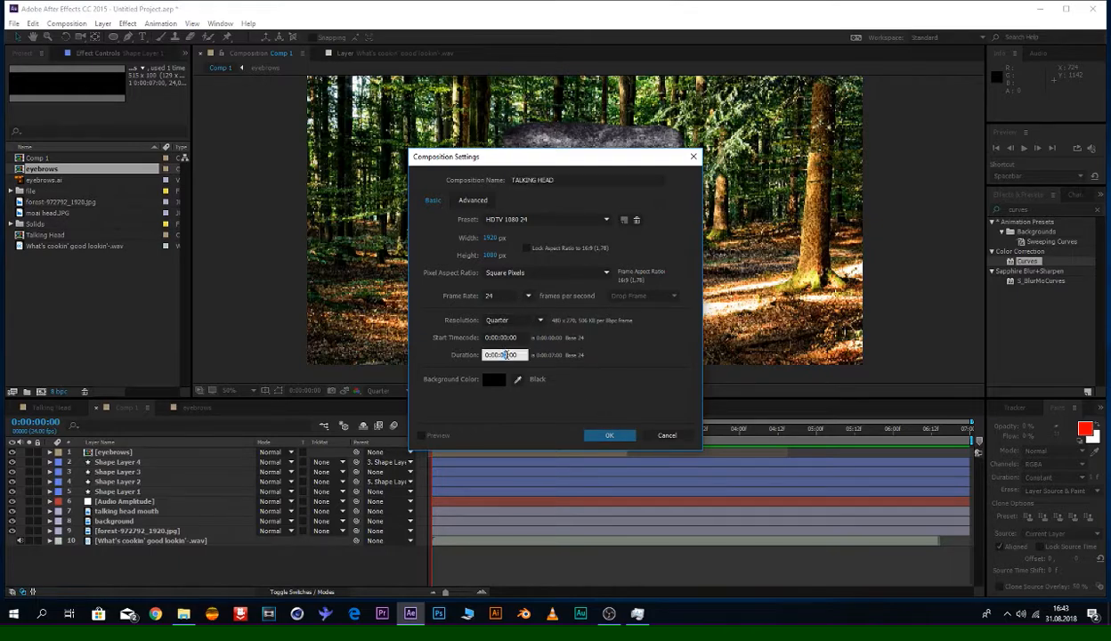
left_click(609, 435)
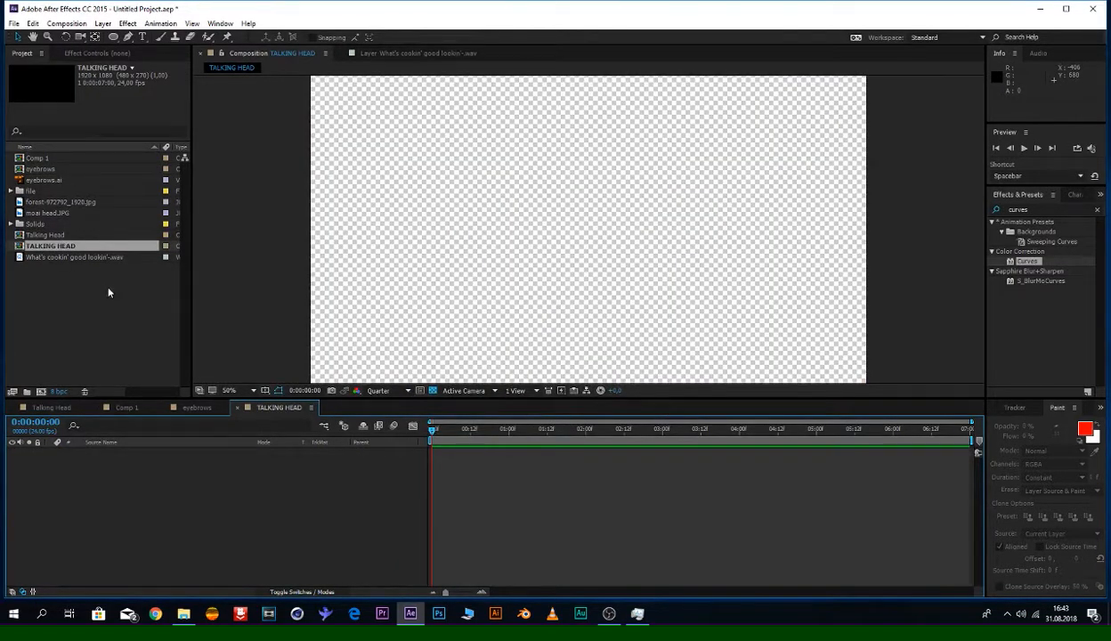
Step: Import the eyebrows, forest, moai head and "What's cookin' good lookin'" audio files from folder 31.08 and add them to the TALKING HEAD timeline
left_click(55, 204)
key("alt+Tab")
key("alt+Tab")
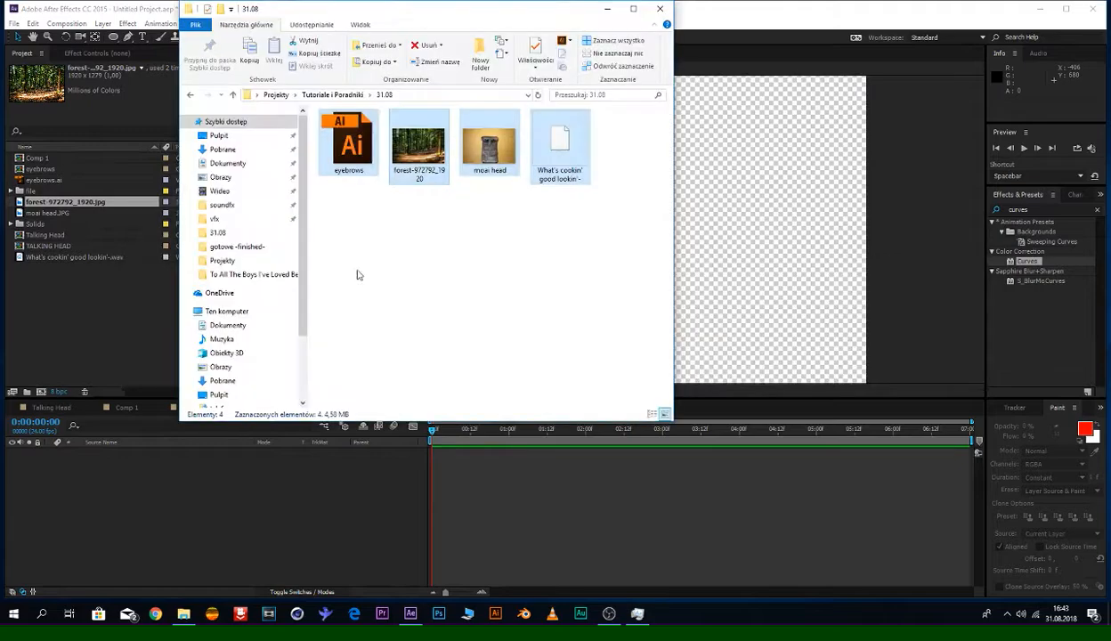
left_click_drag(494, 146, 115, 258)
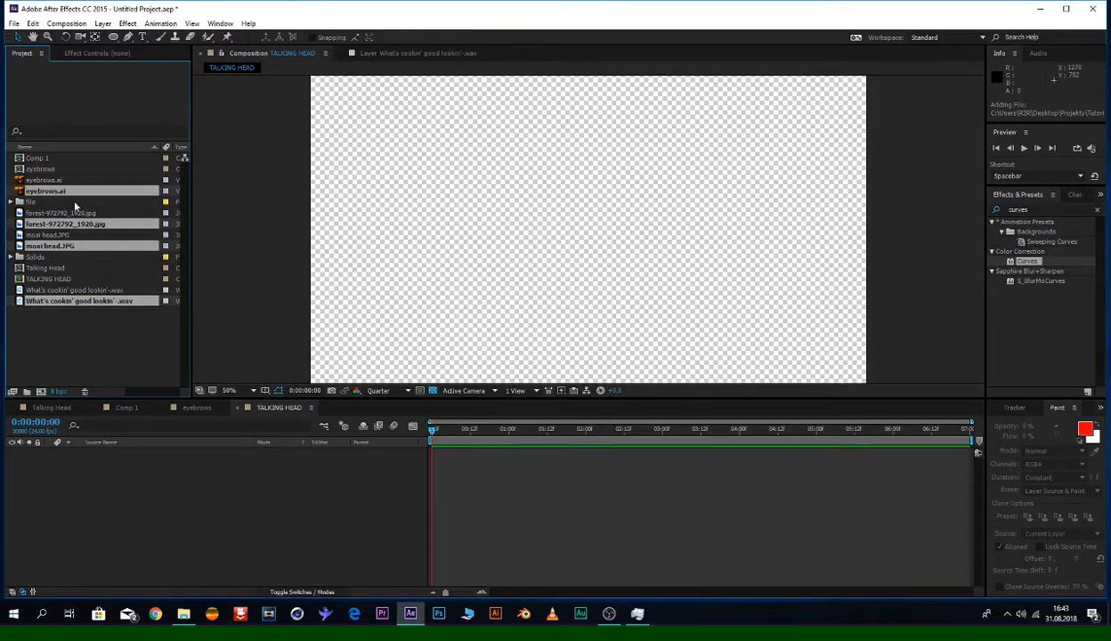
left_click_drag(60, 190, 236, 502)
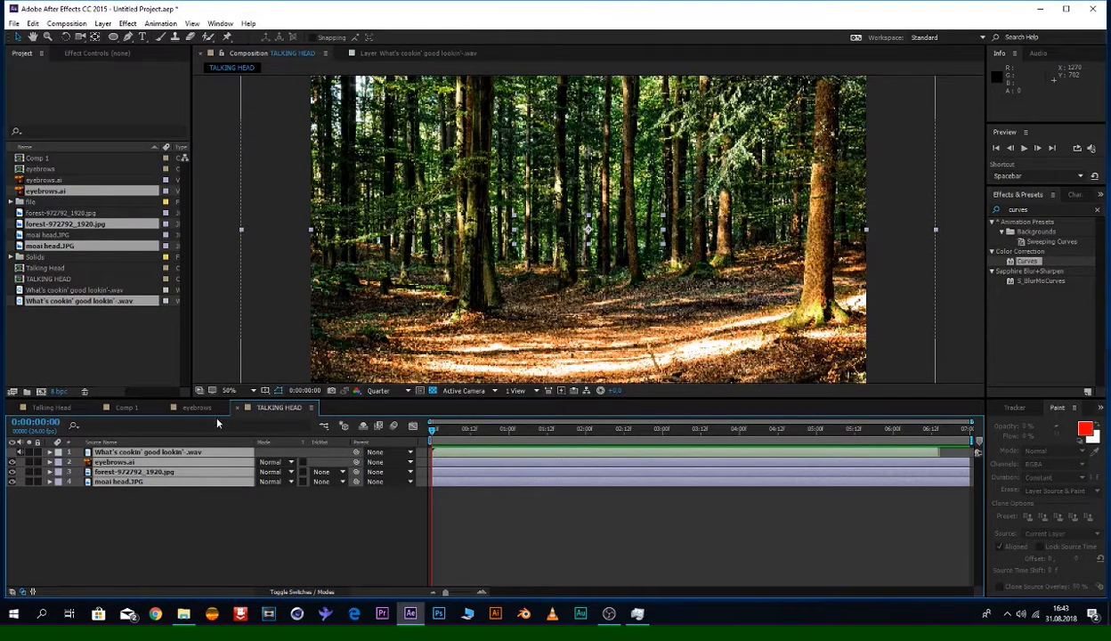
scroll(565, 309, "down", 3)
scroll(554, 328, "up", 3)
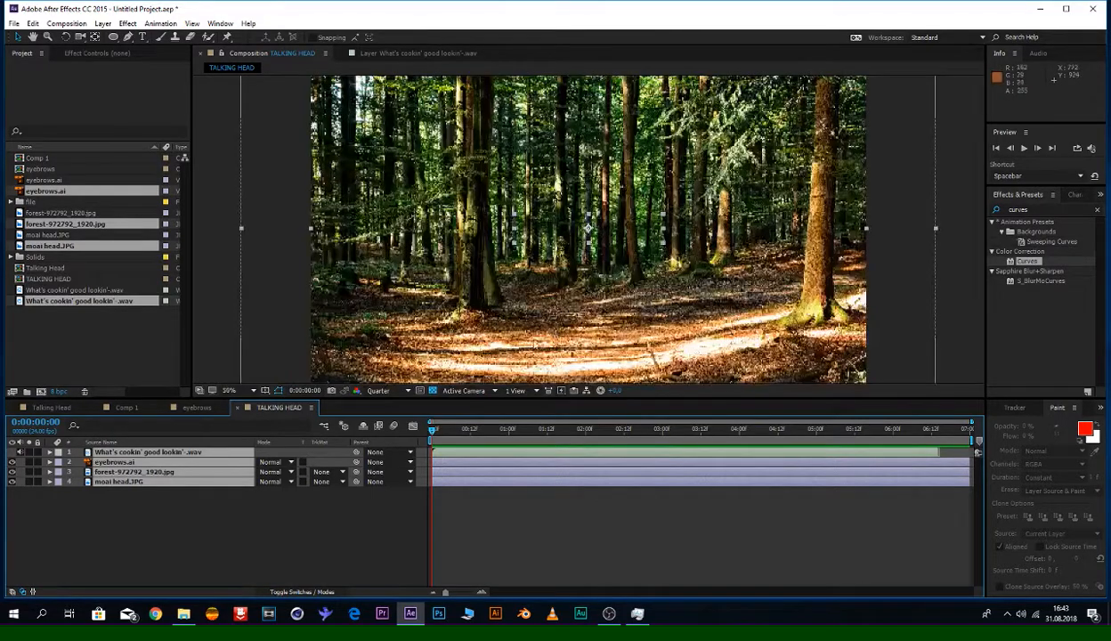
scroll(526, 354, "down", 1)
left_click(224, 507)
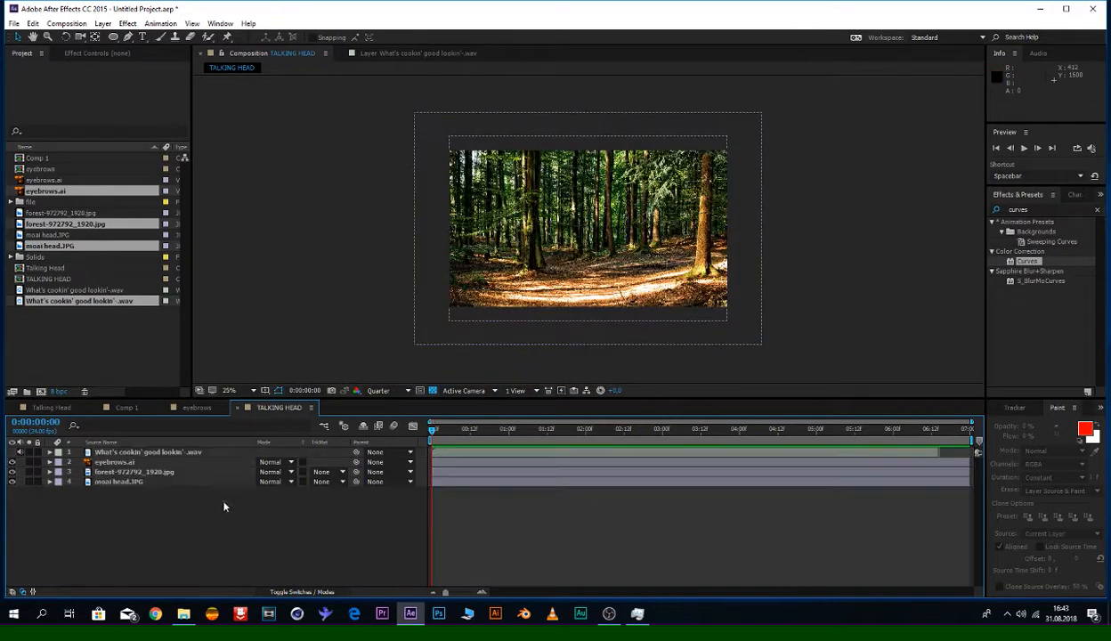
Step: Order the layers as moai head, forest, eyebrows and audio from top to bottom, and hide the eyebrows layer
left_click(165, 475)
left_click(154, 482)
left_click_drag(154, 487, 145, 454)
left_click(147, 462)
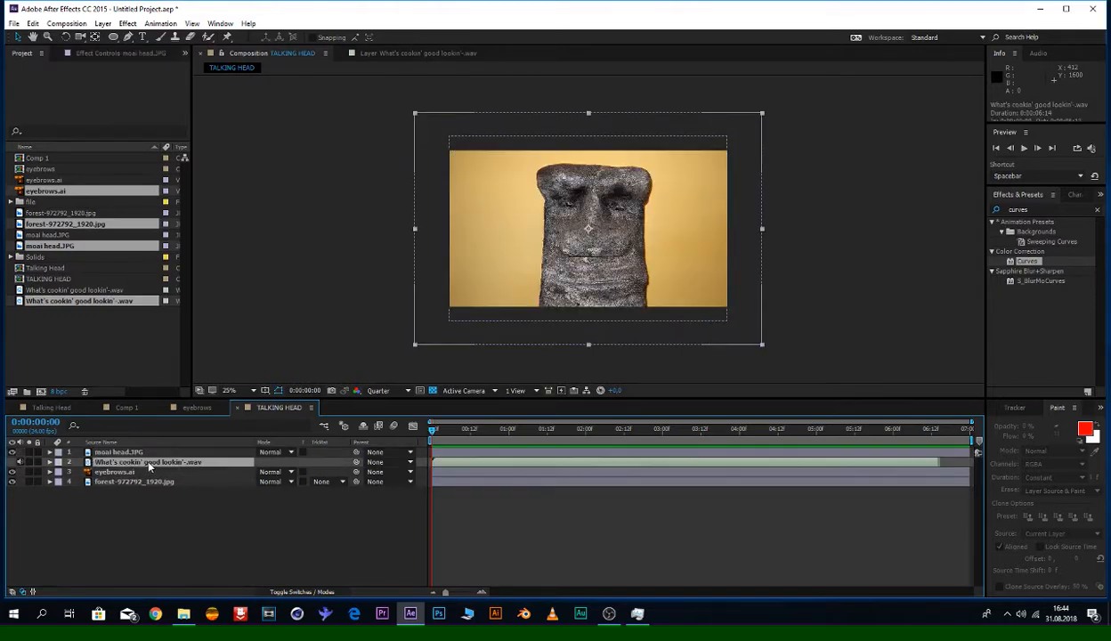
left_click_drag(158, 495, 138, 478)
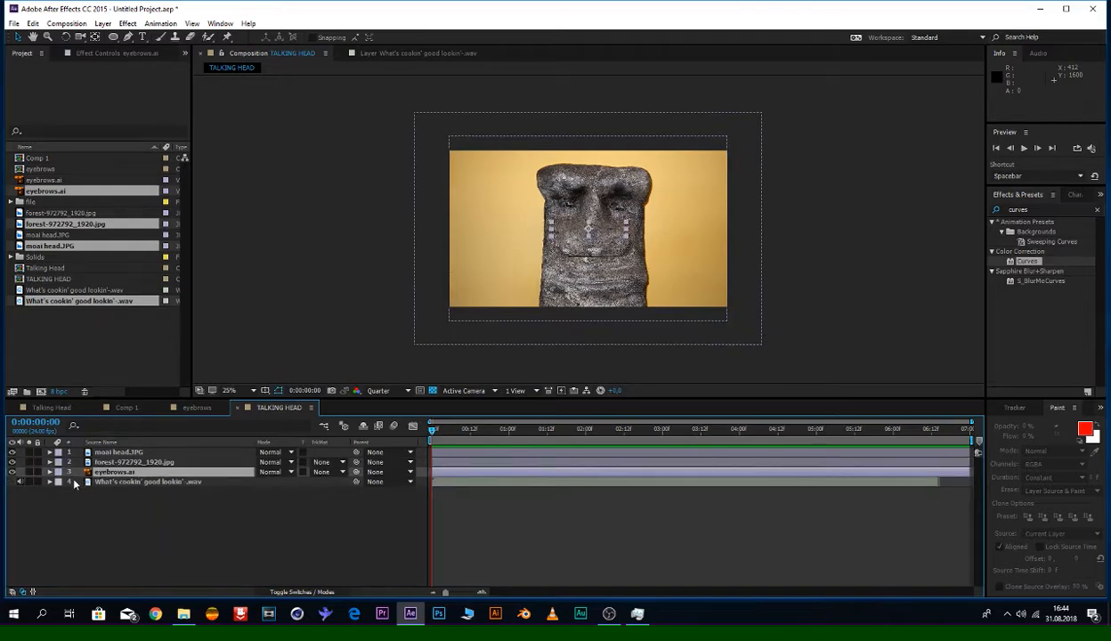
left_click(12, 472)
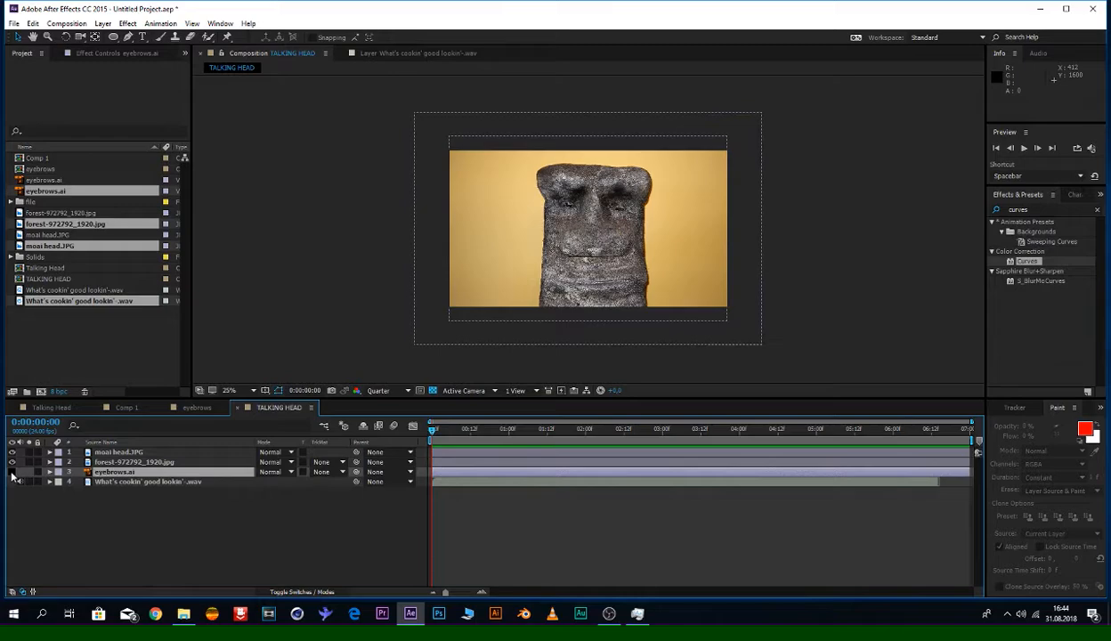
Step: Fit the moai head layer and the forest layer to the composition size
left_click(123, 451)
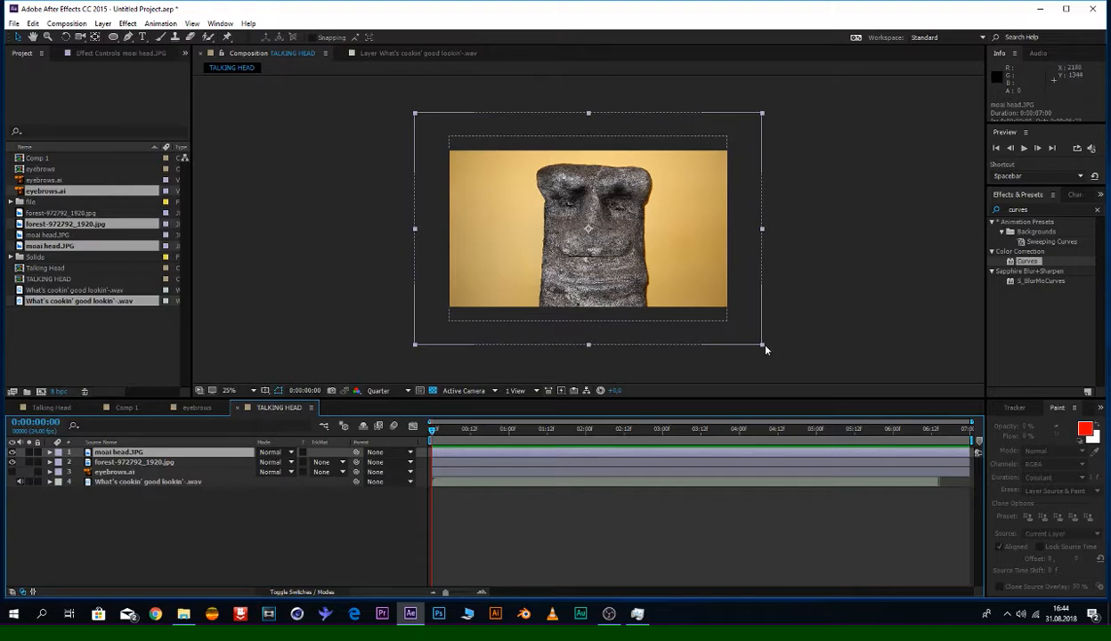
left_click_drag(766, 350, 756, 343)
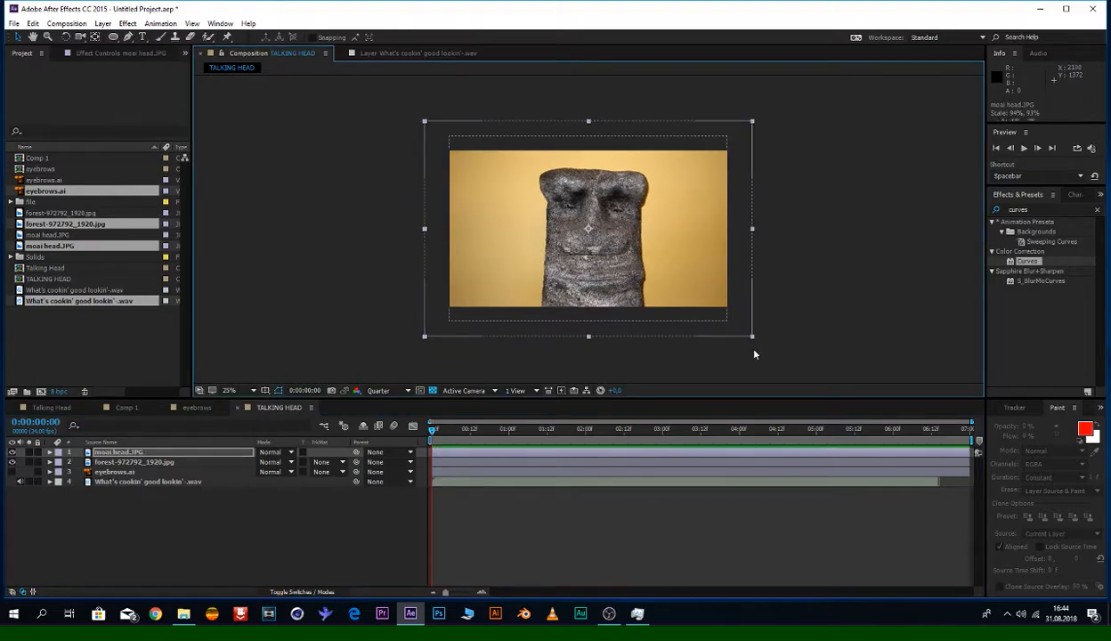
key("ctrl+alt+f")
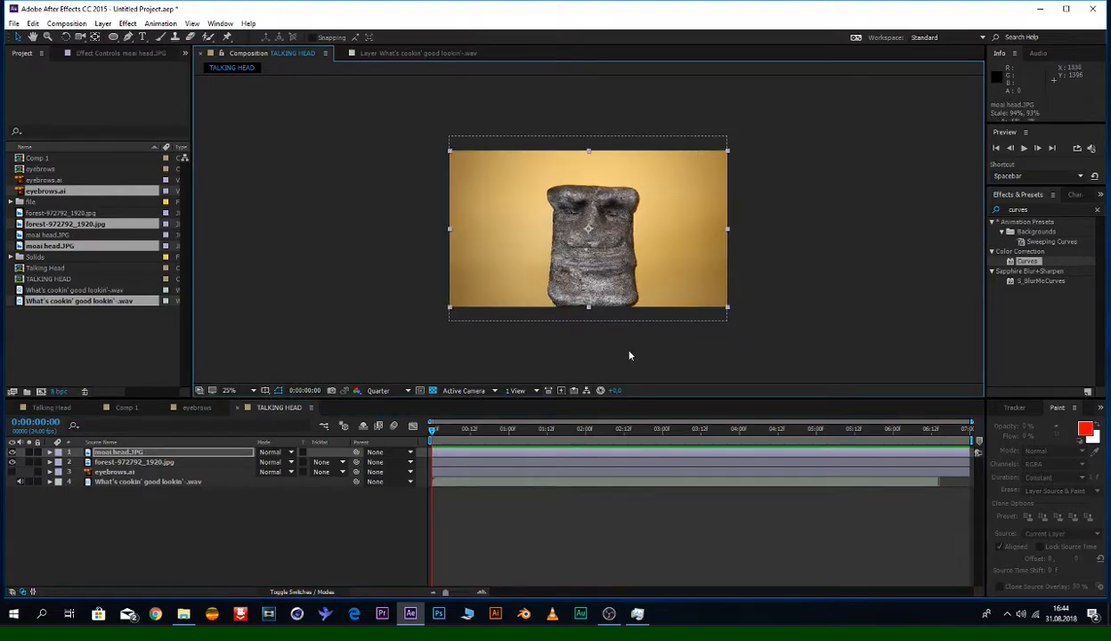
left_click(125, 462)
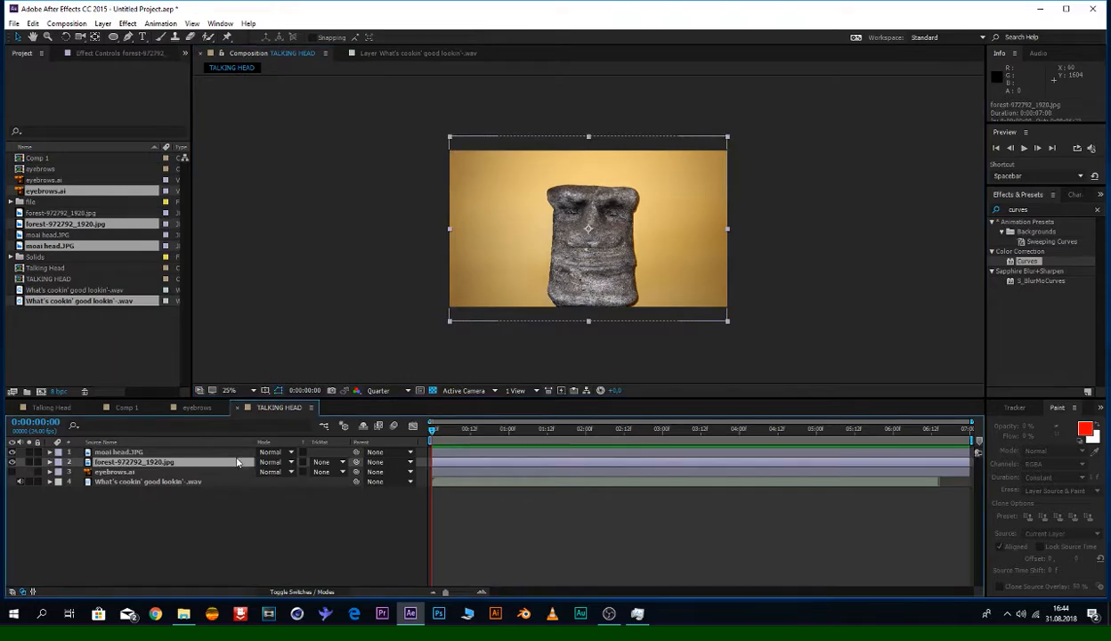
key("ctrl+alt+f")
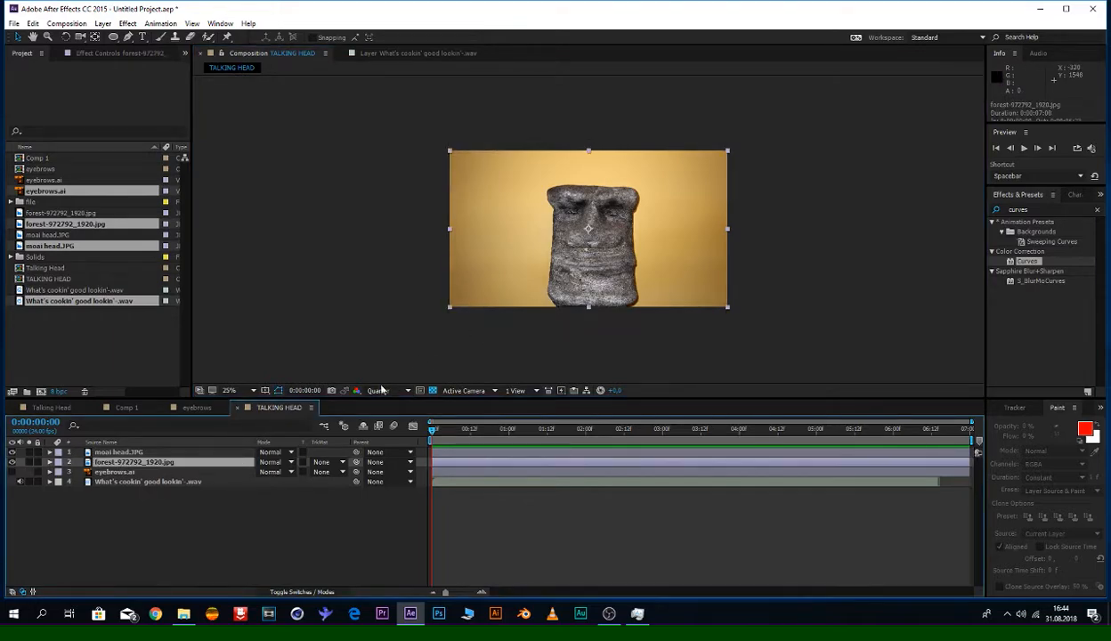
Step: Apply Keylight (1.2) to the moai head layer and sample its yellow background as the Screen Colour
left_click(122, 452)
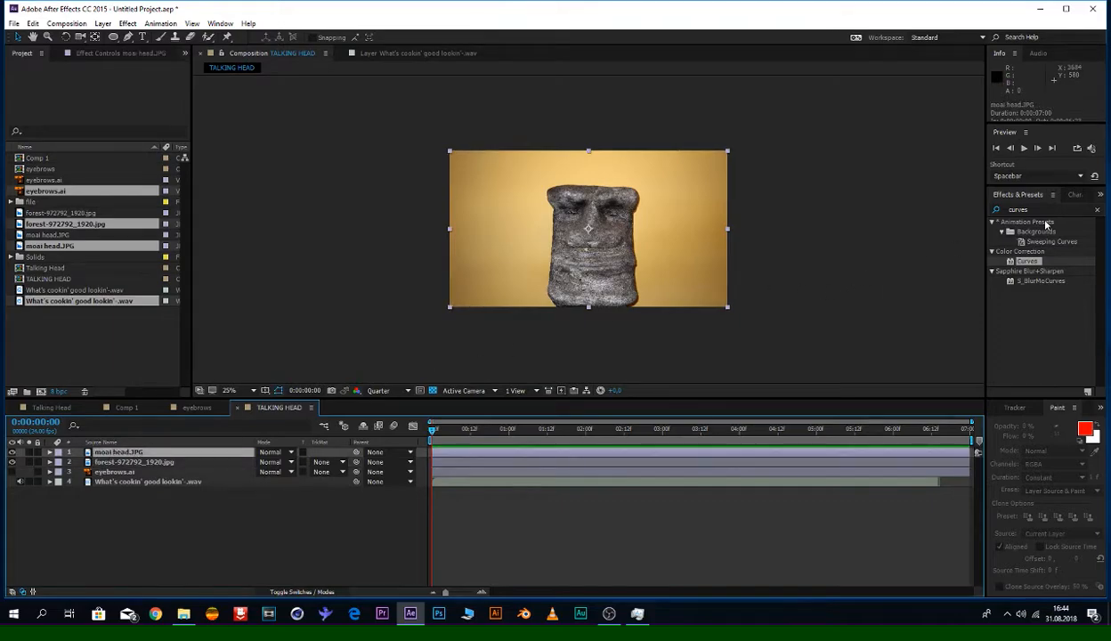
left_click(1004, 211)
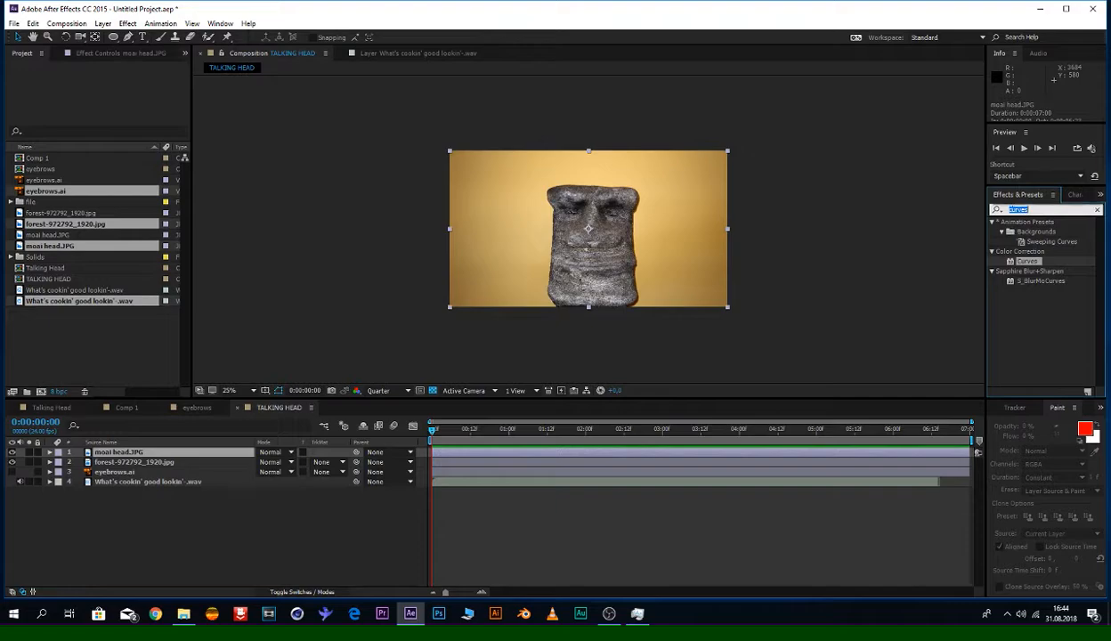
type("keyli")
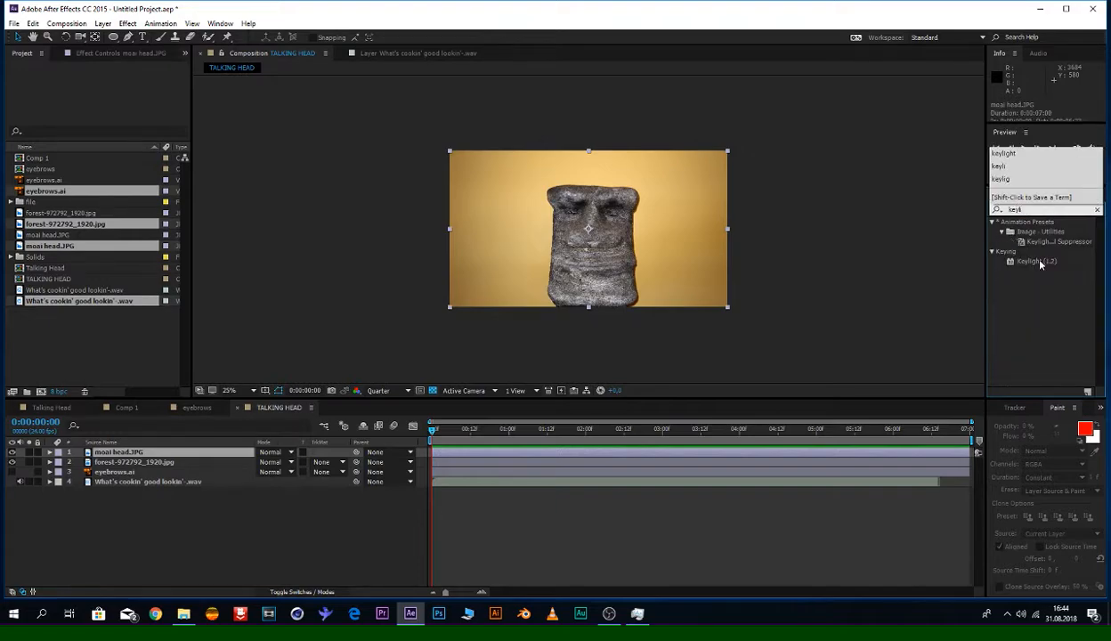
left_click_drag(1040, 261, 535, 223)
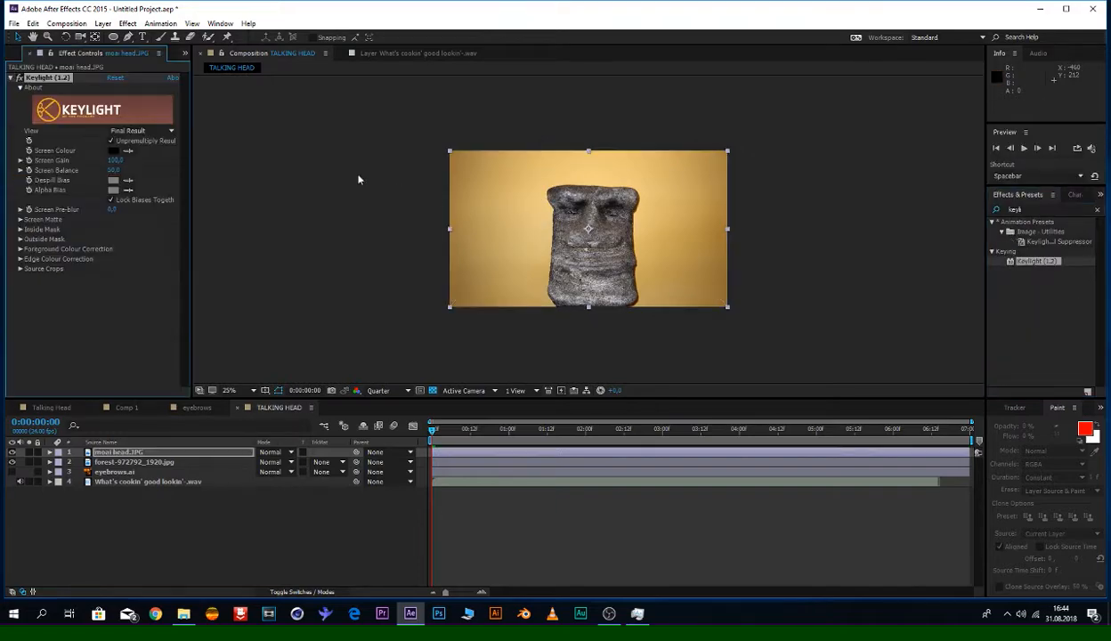
left_click(126, 151)
left_click(523, 218)
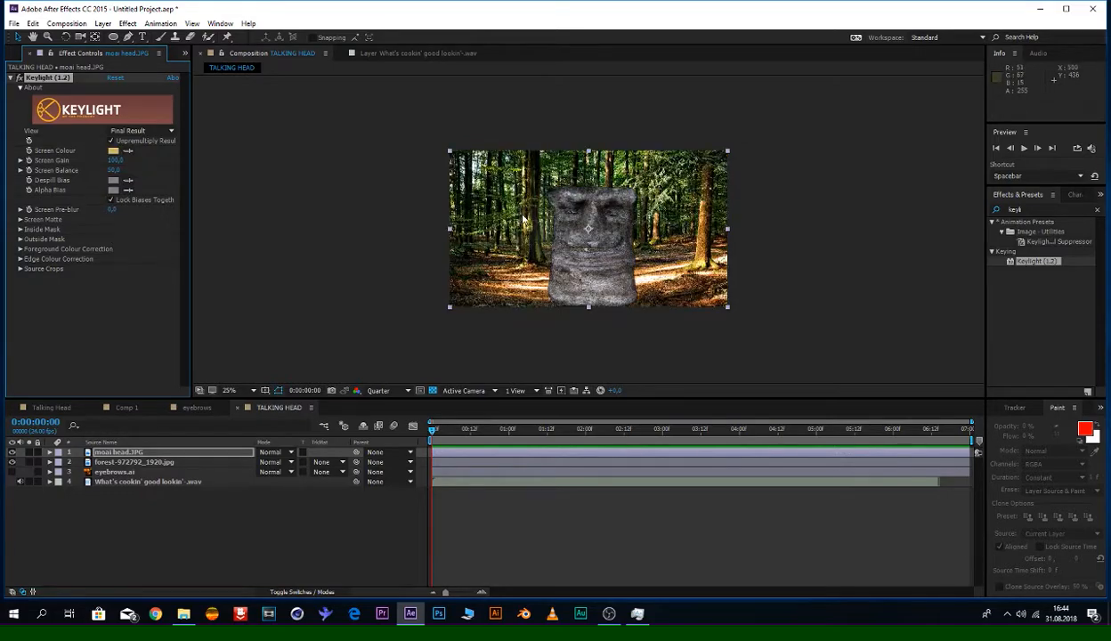
Step: Examine the keyed moai head up close for unwanted transparency across the face
scroll(547, 251, "up", 3)
scroll(547, 251, "down", 3)
scroll(547, 251, "up", 2)
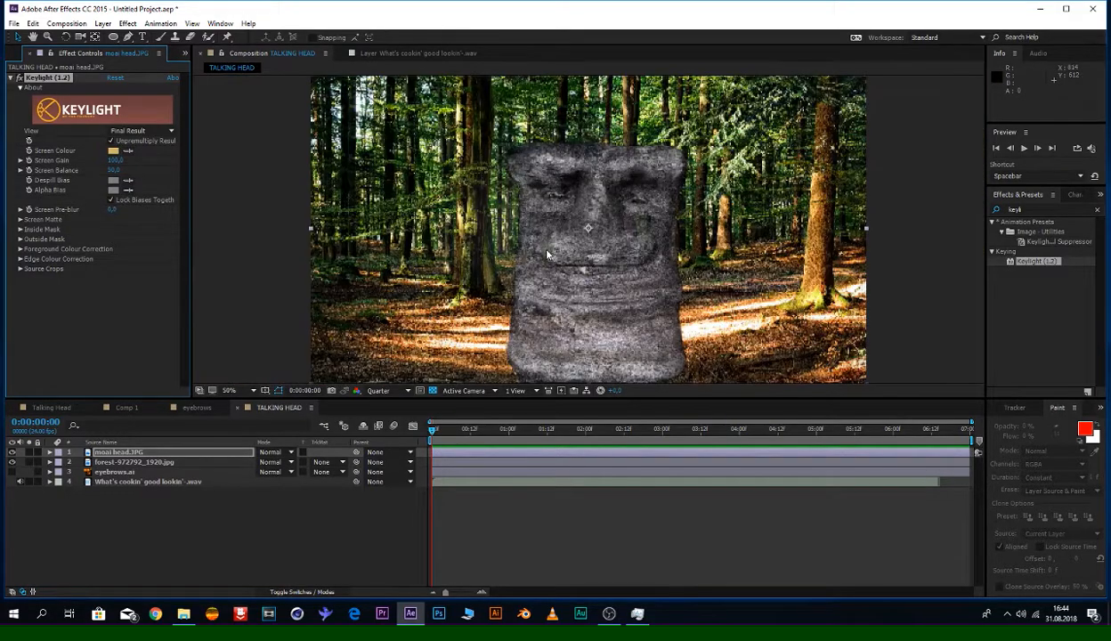
scroll(546, 254, "up", 2)
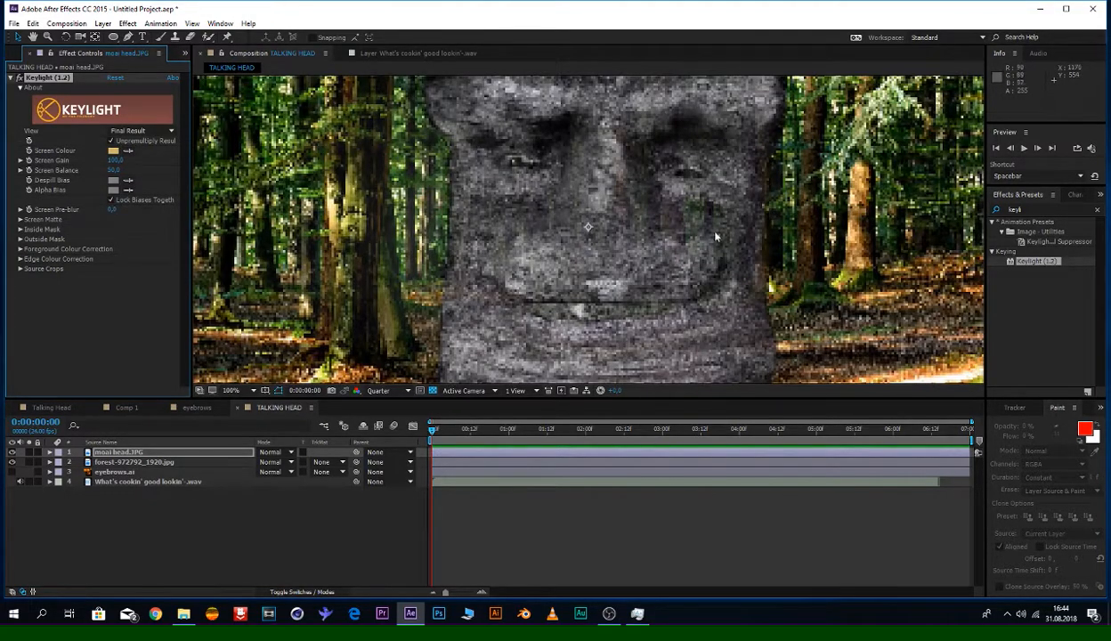
scroll(691, 263, "up", 2)
scroll(730, 266, "down", 1)
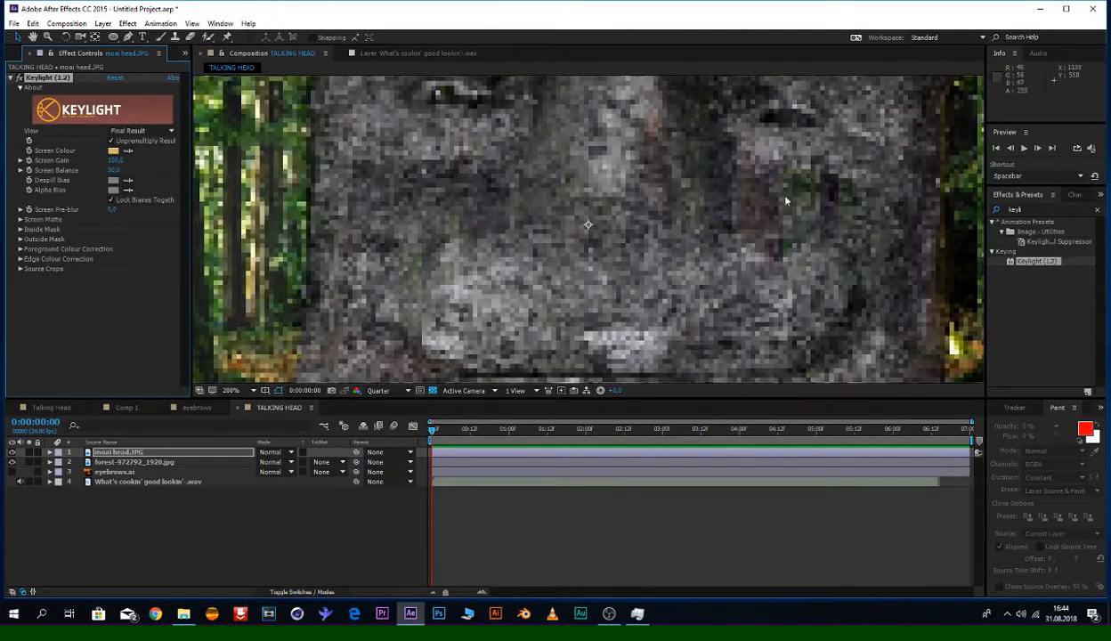
scroll(764, 248, "down", 1)
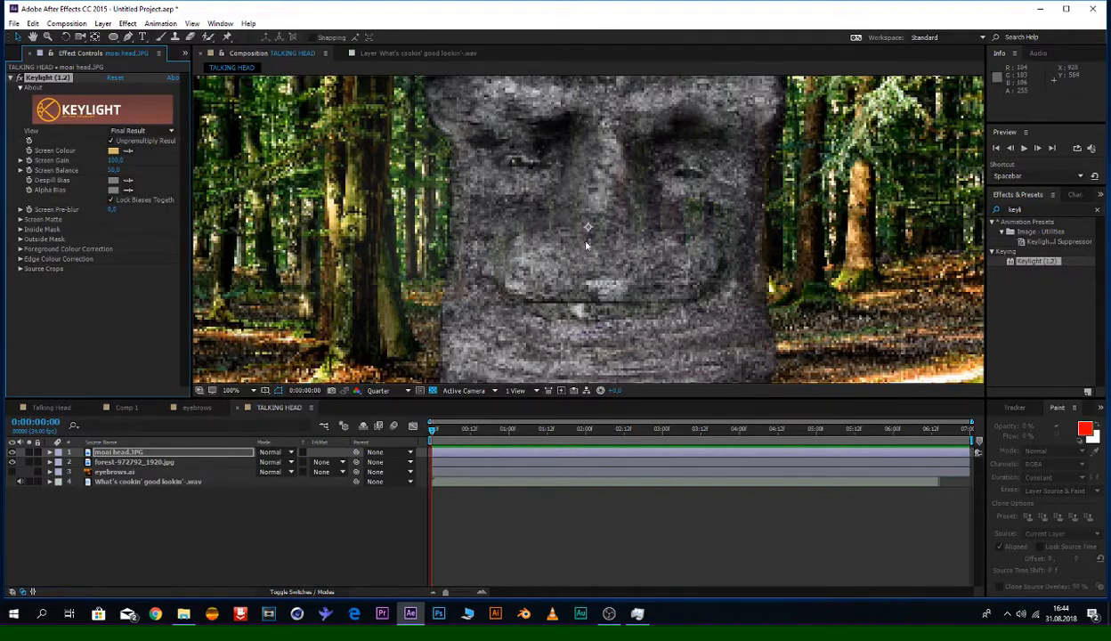
scroll(585, 297, "down", 1)
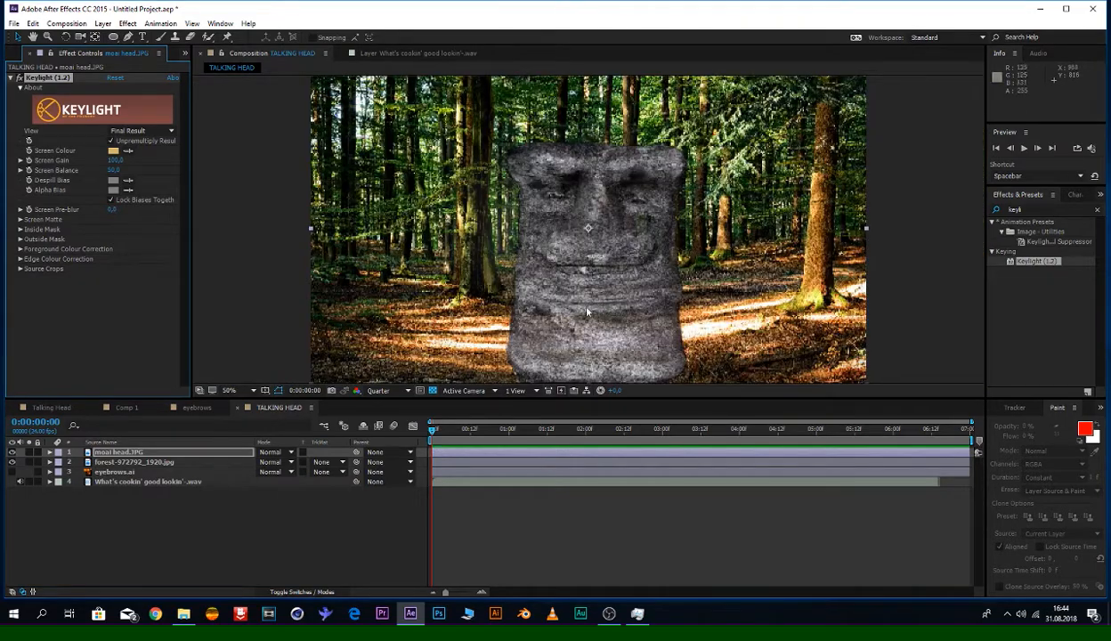
Step: Set Keylight's Screen Matte Clip Black to 10 and Clip White to 60, and collapse the effect
left_click(19, 220)
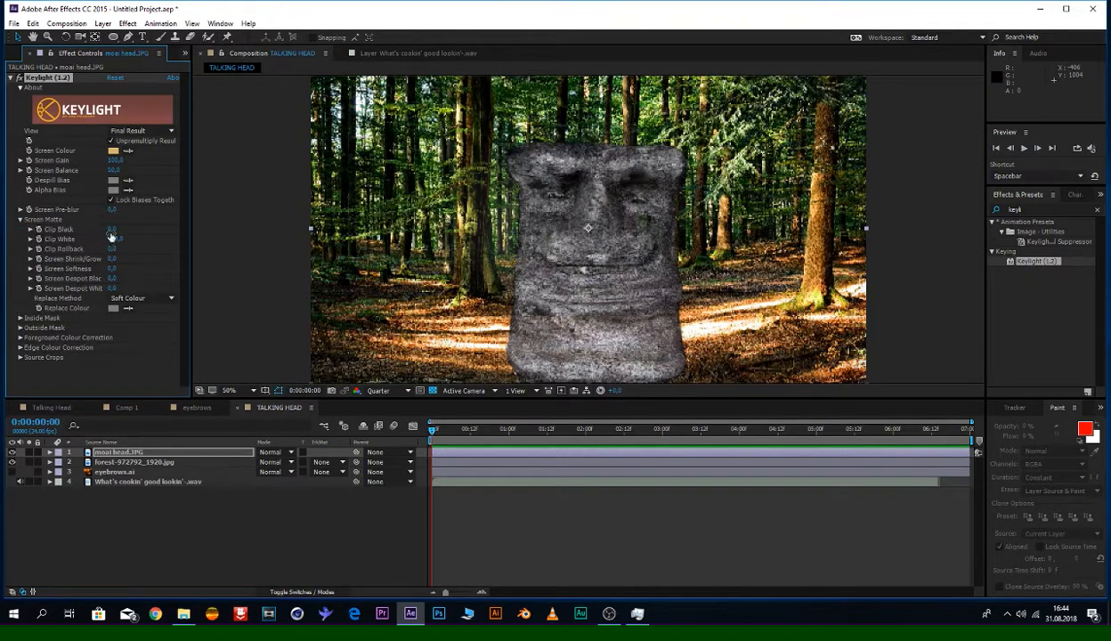
left_click(113, 230)
type("10")
key("Tab")
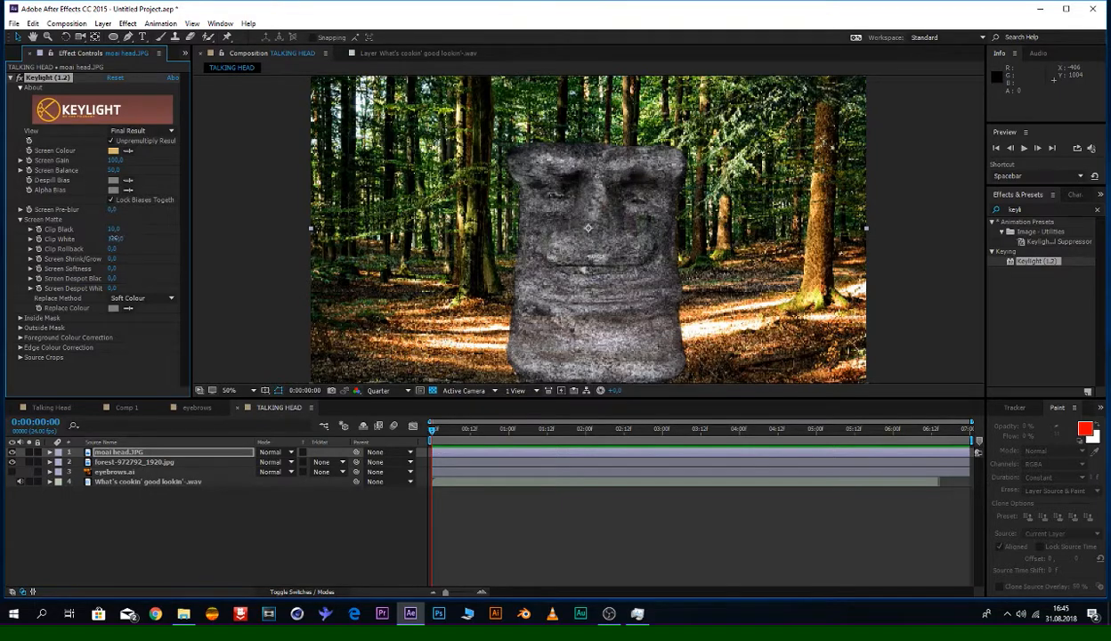
type("60")
key("Return")
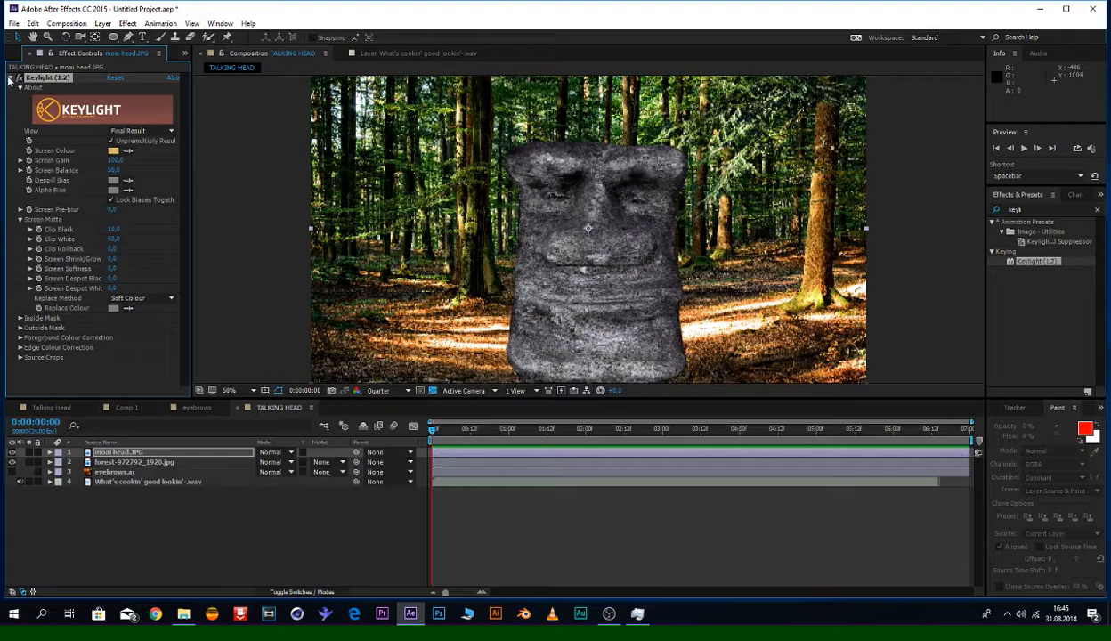
left_click(13, 79)
Step: Solo the moai head layer and inspect the lower-left area of its keyed background for residue
key("comma")
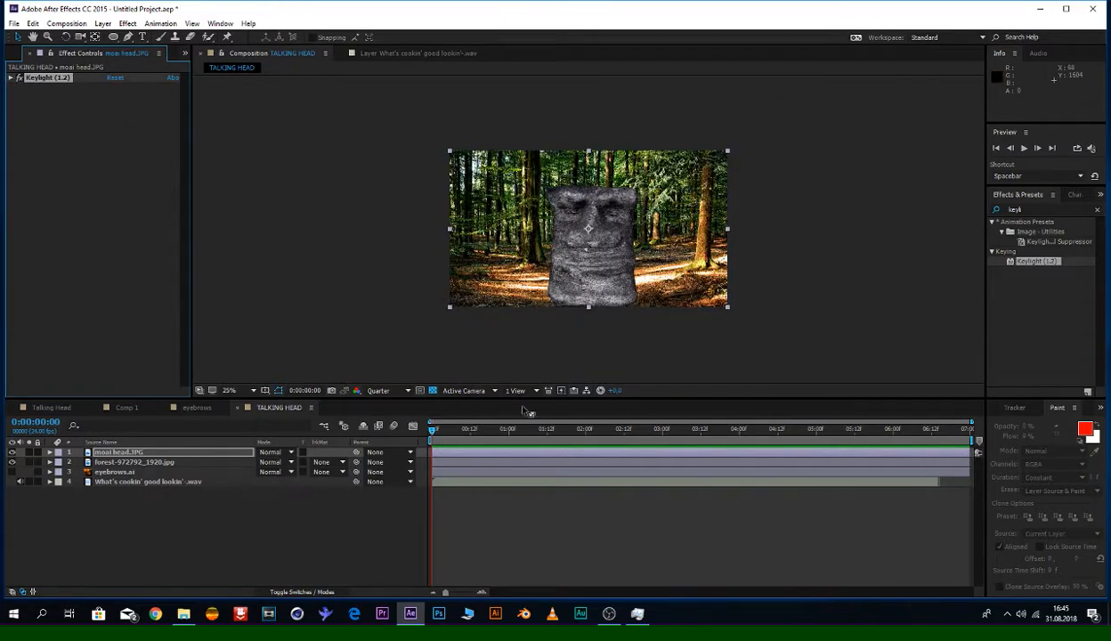
left_click(30, 452)
left_click_drag(518, 338, 632, 302)
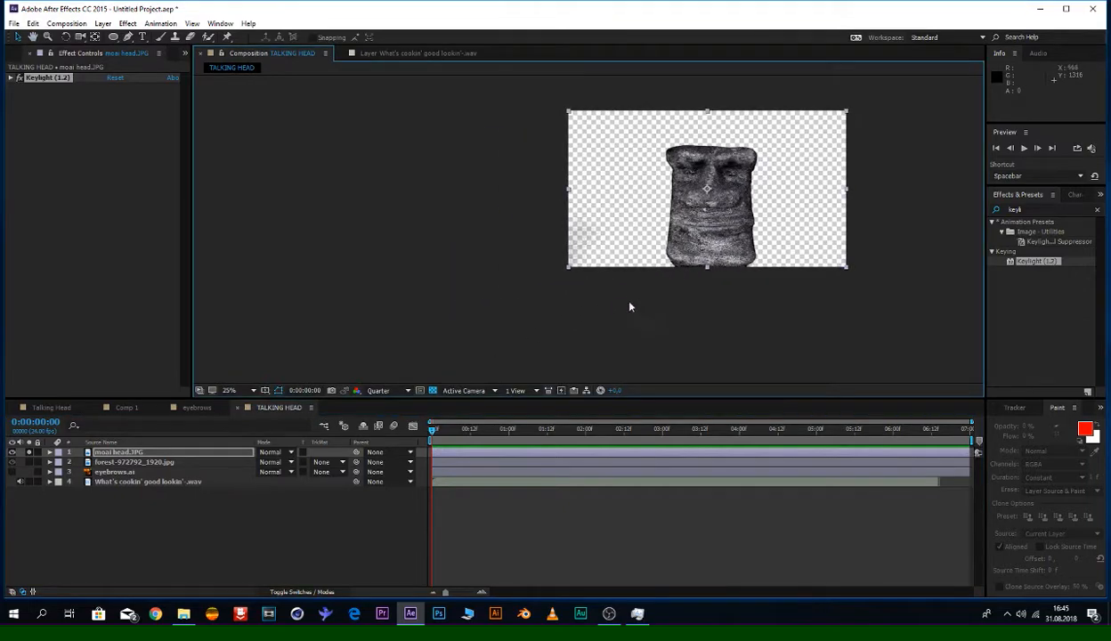
scroll(623, 307, "up", 3)
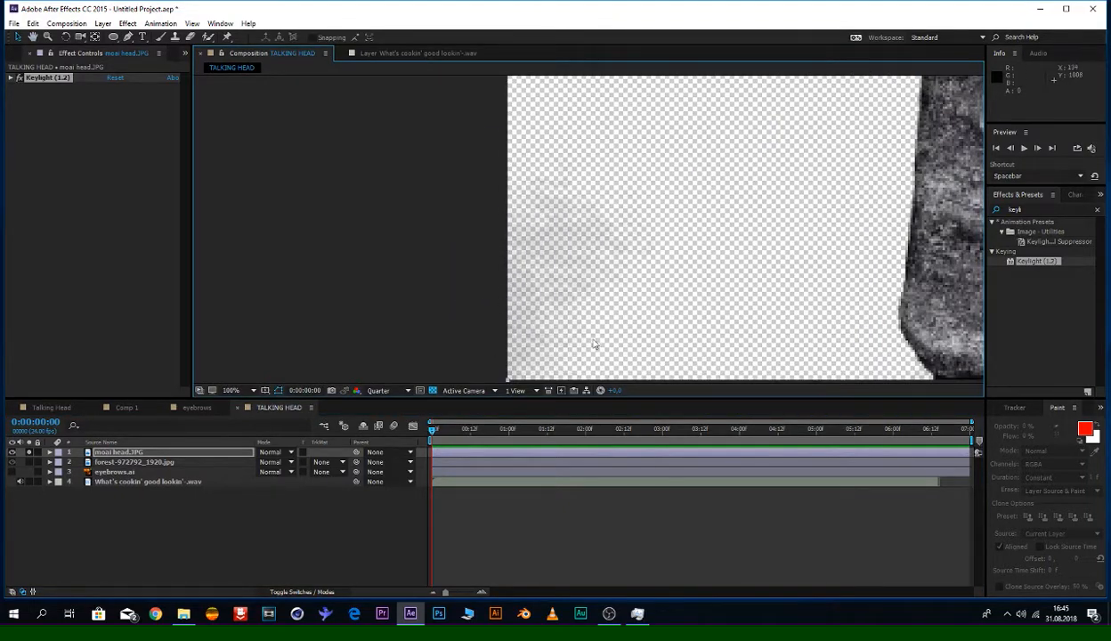
Step: Apply Key Cleaner to the moai head layer and set its Alpha Contrast to 100%
left_click(1026, 209)
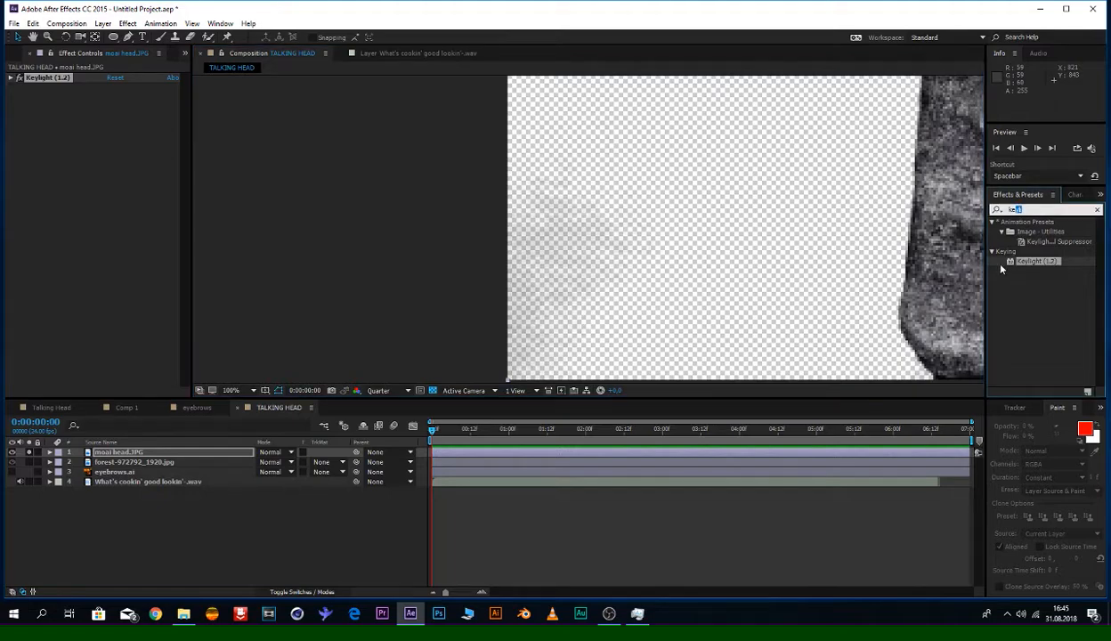
type("key c")
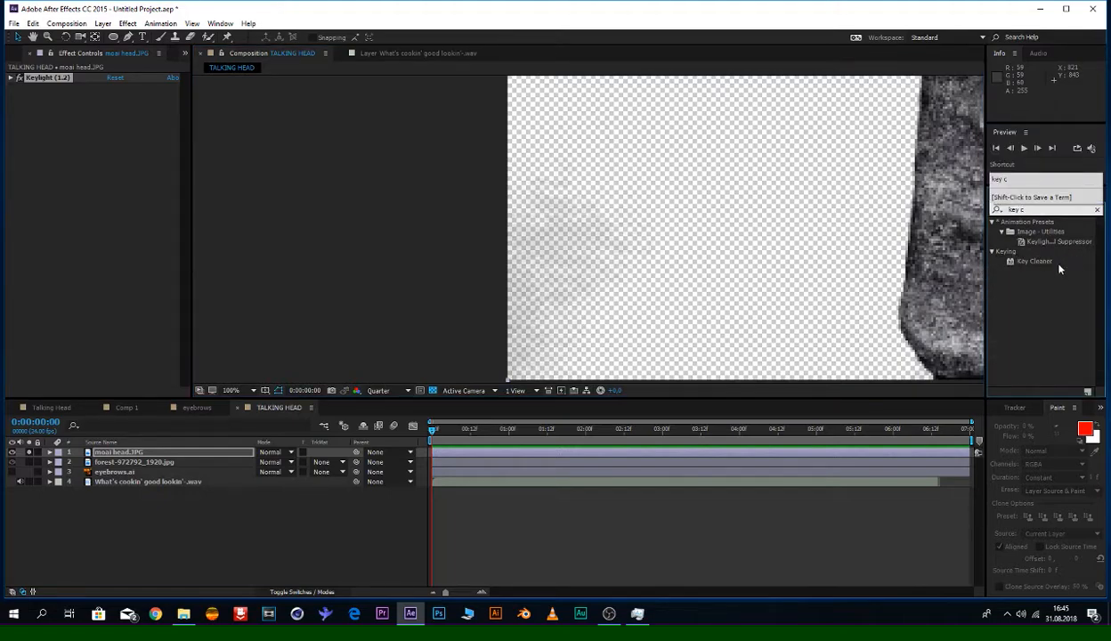
left_click_drag(1033, 261, 553, 252)
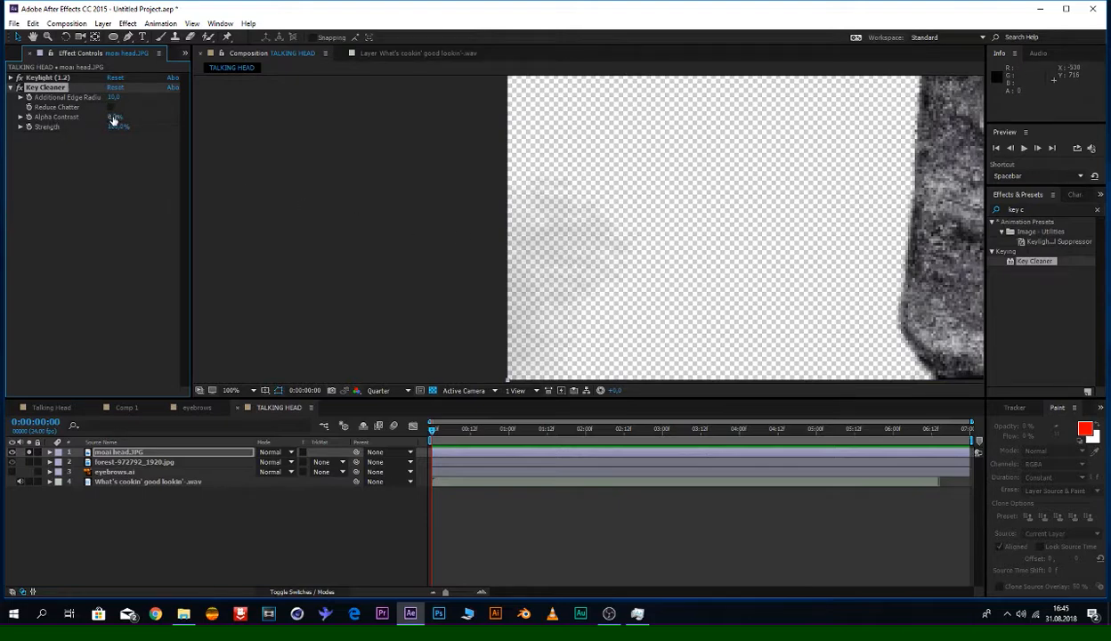
left_click_drag(115, 116, 162, 113)
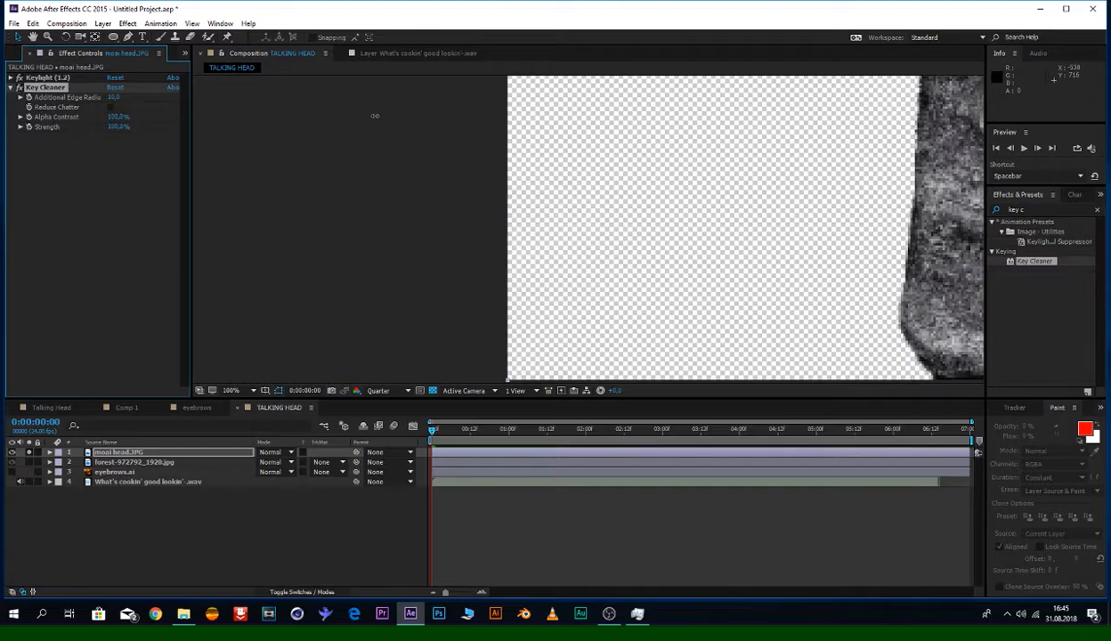
scroll(788, 200, "down", 4)
scroll(614, 204, "up", 2)
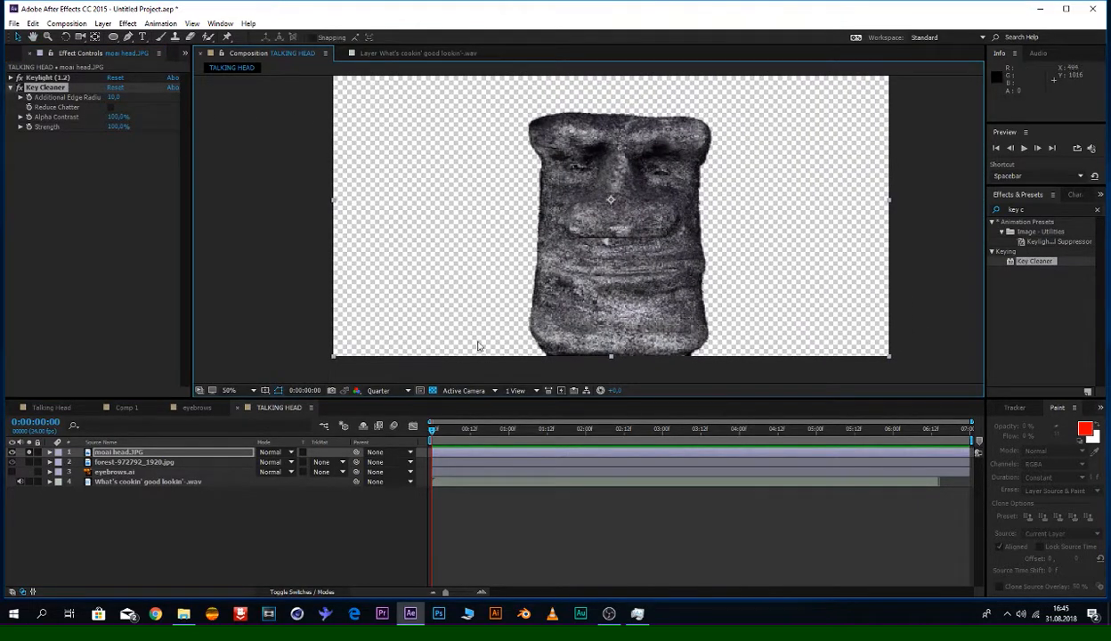
Step: Turn off the moai head's solo so the forest shows, and inspect the keyed head against it
left_click(12, 462)
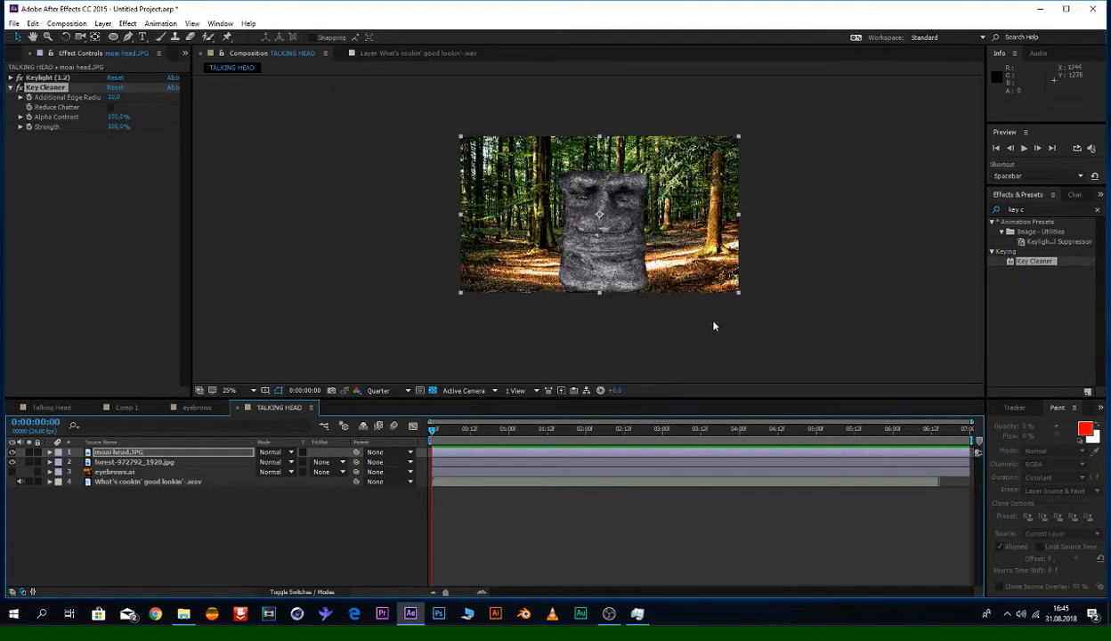
scroll(695, 311, "down", 2)
scroll(659, 285, "up", 4)
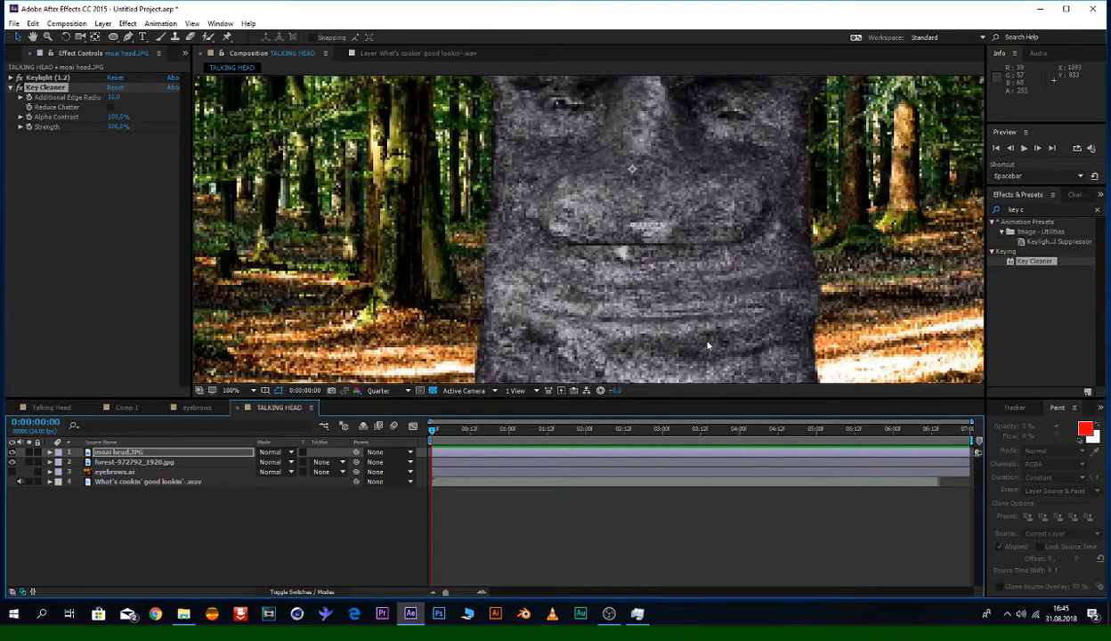
scroll(688, 333, "down", 4)
left_click_drag(647, 327, 587, 340)
left_click_drag(367, 330, 408, 317)
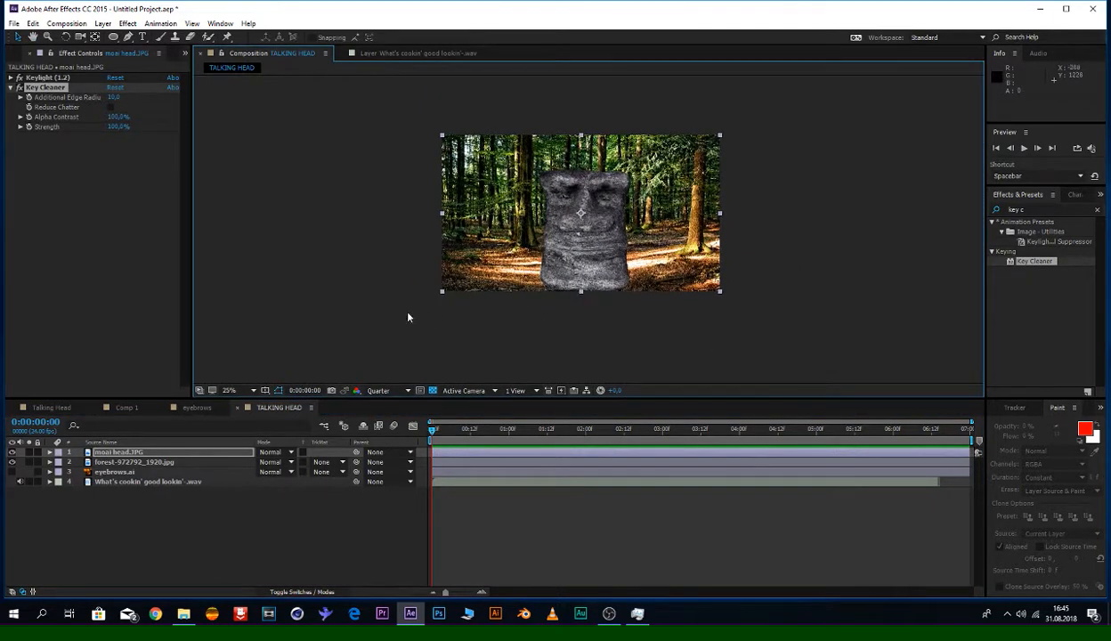
Step: Convert the "What's cookin' good lookin'-.wav" layer's audio to keyframes
left_click(117, 482)
right_click(117, 487)
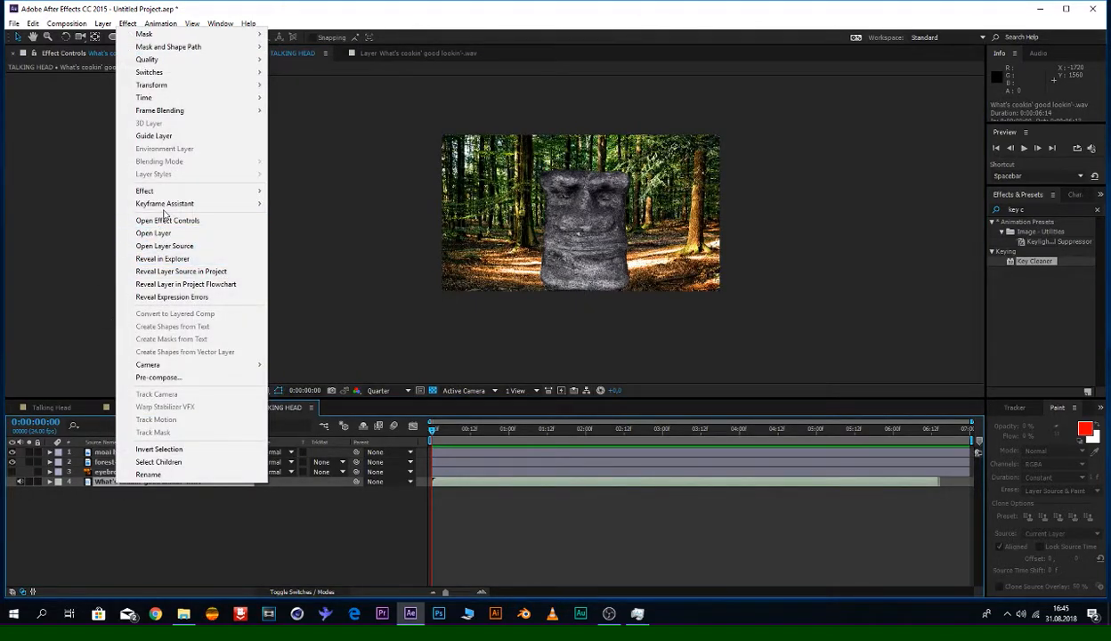
mouse_move(165, 205)
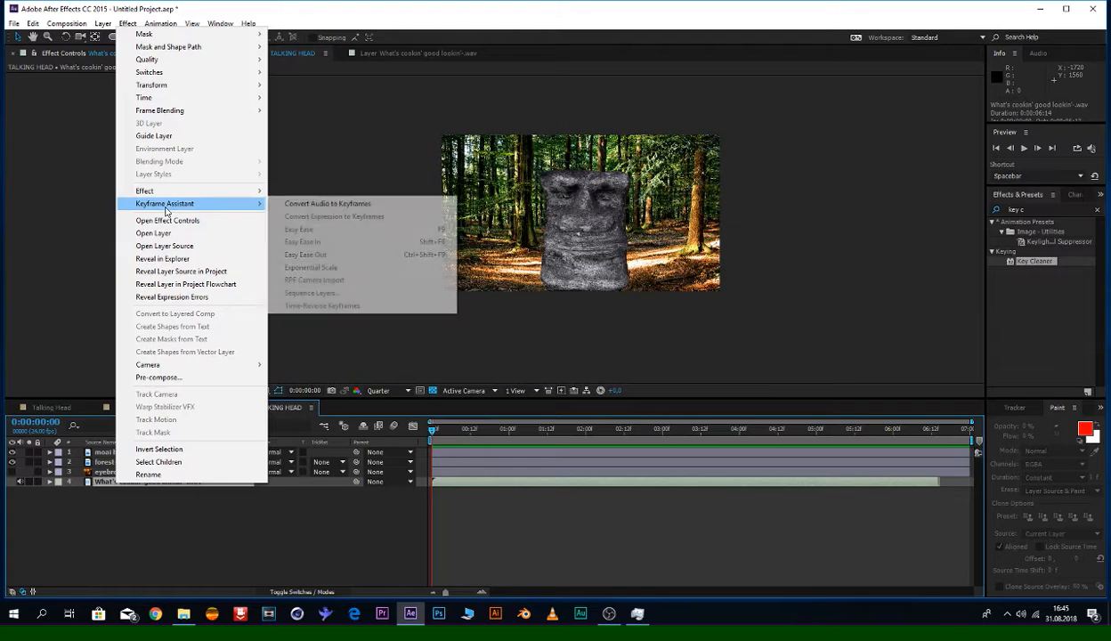
left_click(290, 205)
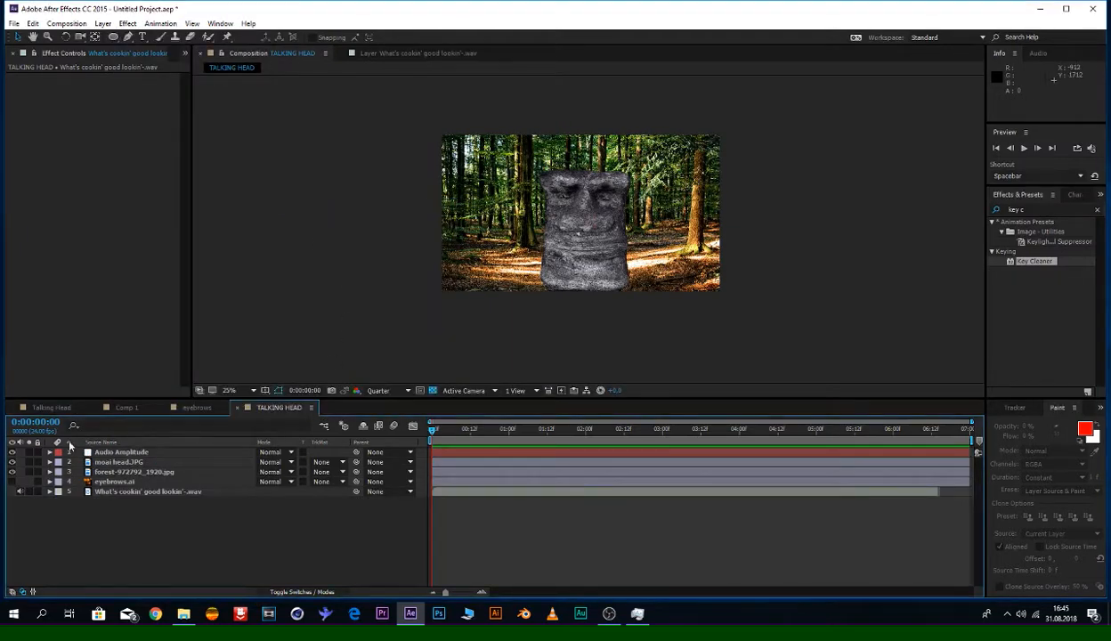
Step: Reveal the Audio Amplitude layer's keyframes and scrub through time to examine how the channel sliders change
left_click(116, 455)
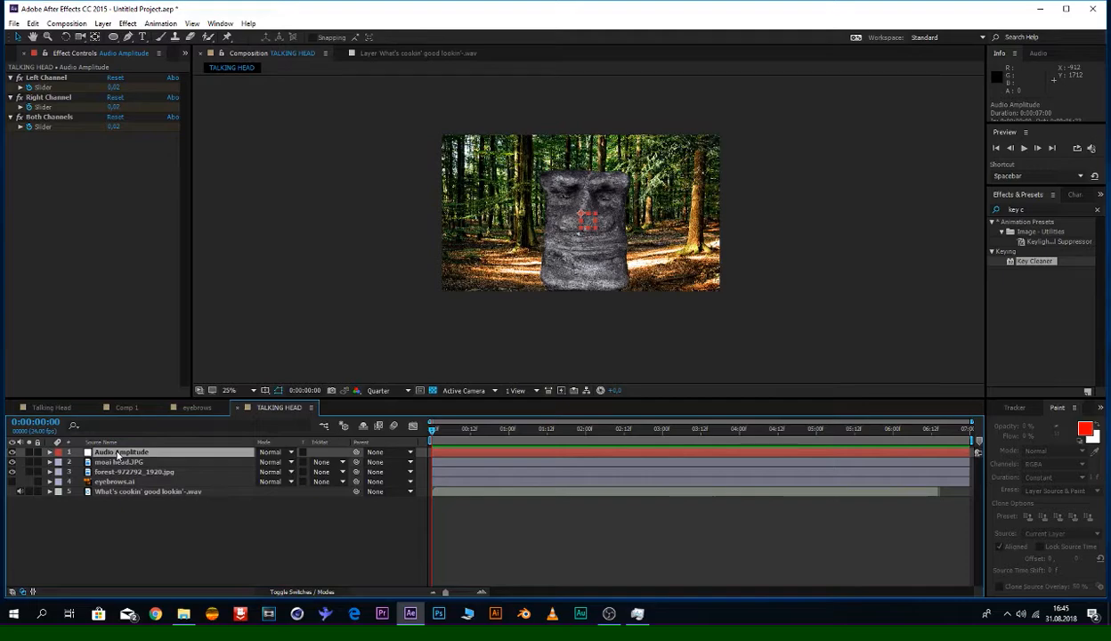
key("u")
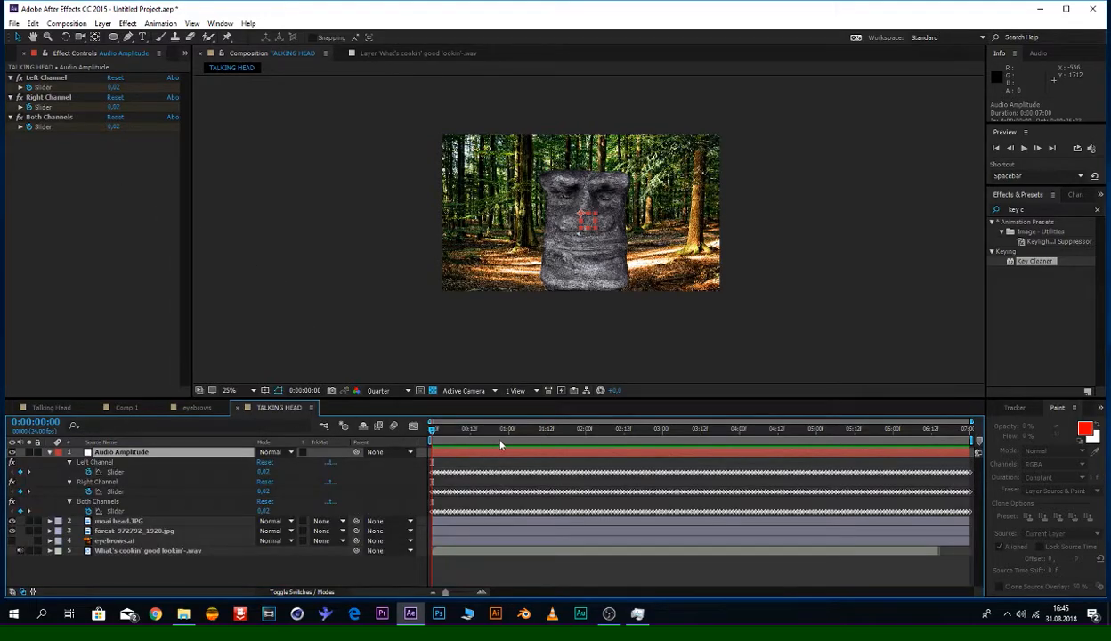
key("space")
left_click(567, 447)
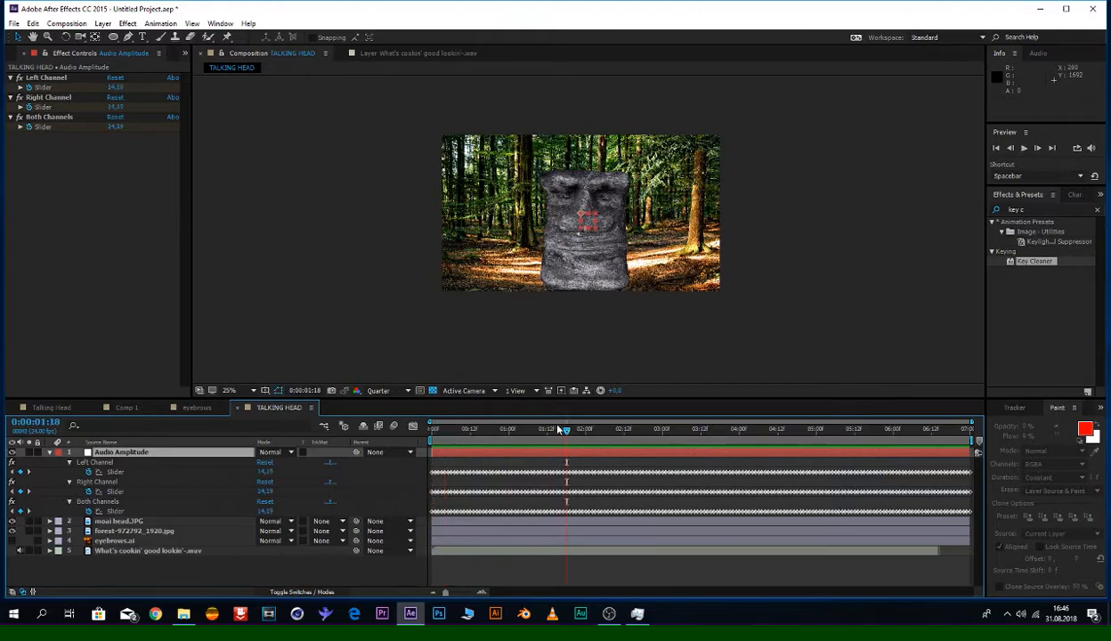
left_click_drag(571, 433, 652, 431)
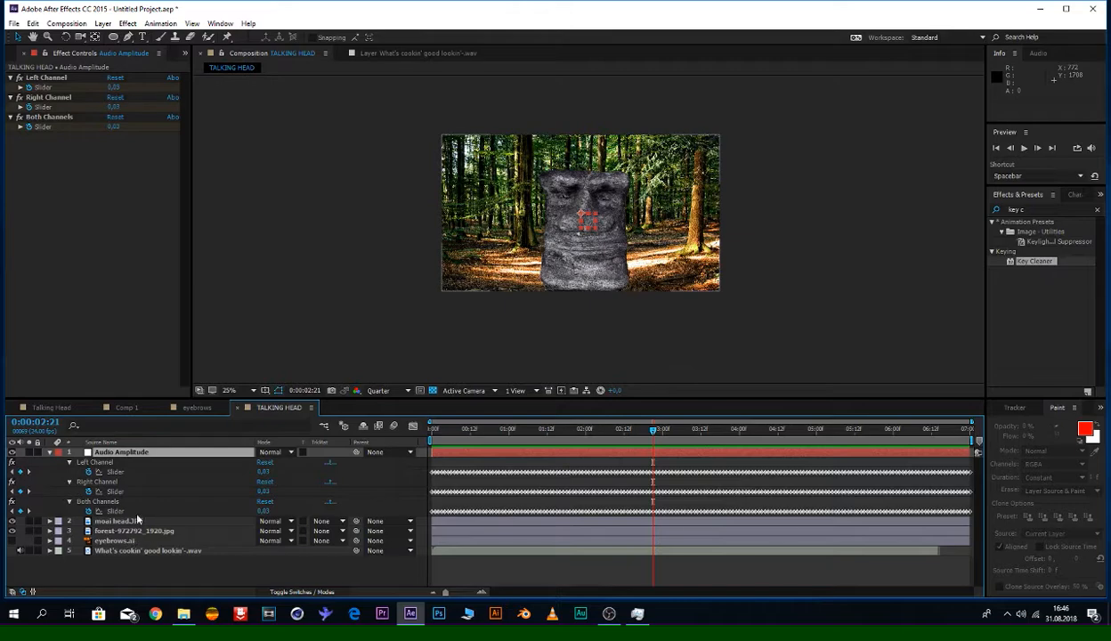
Step: Find the CC Split effect and apply it to the moai head layer
left_click(124, 521)
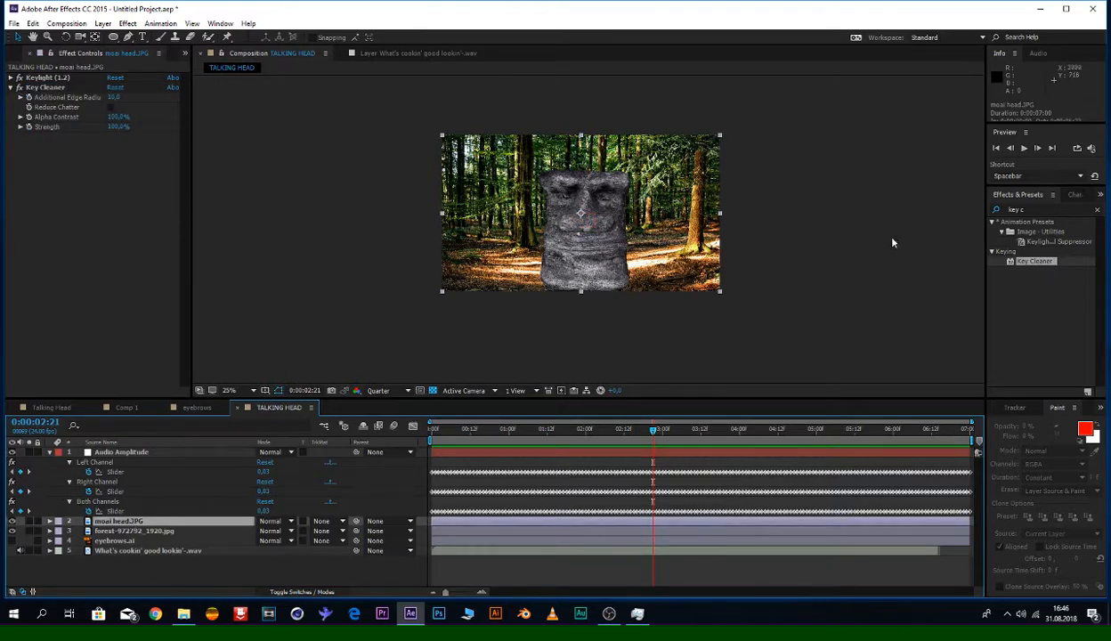
left_click(1046, 209)
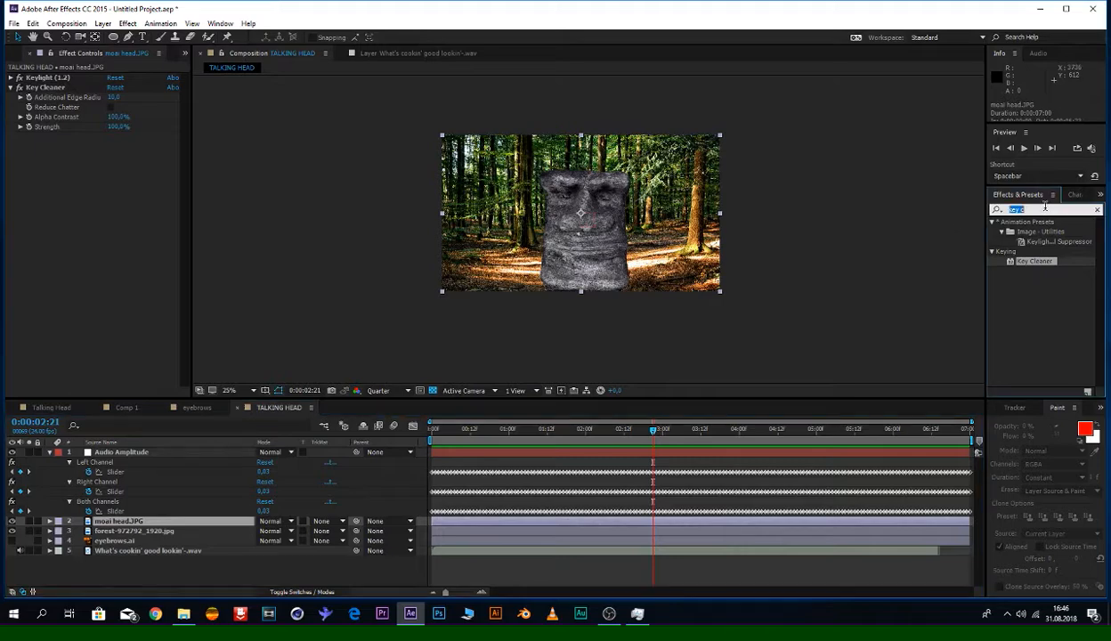
type("spli")
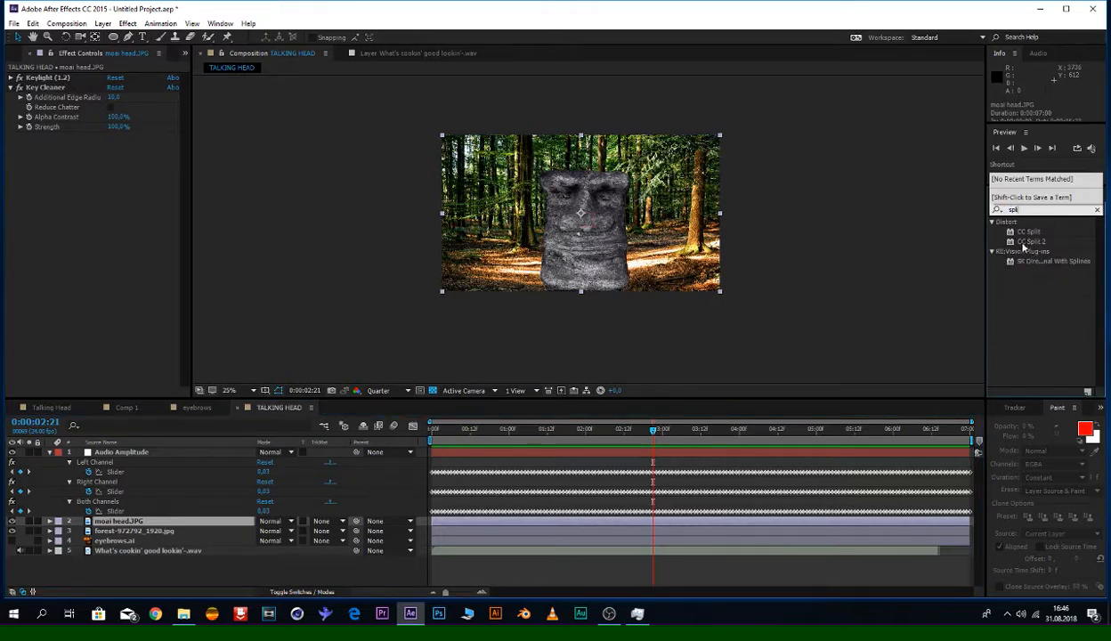
type("t")
left_click_drag(1024, 231, 566, 216)
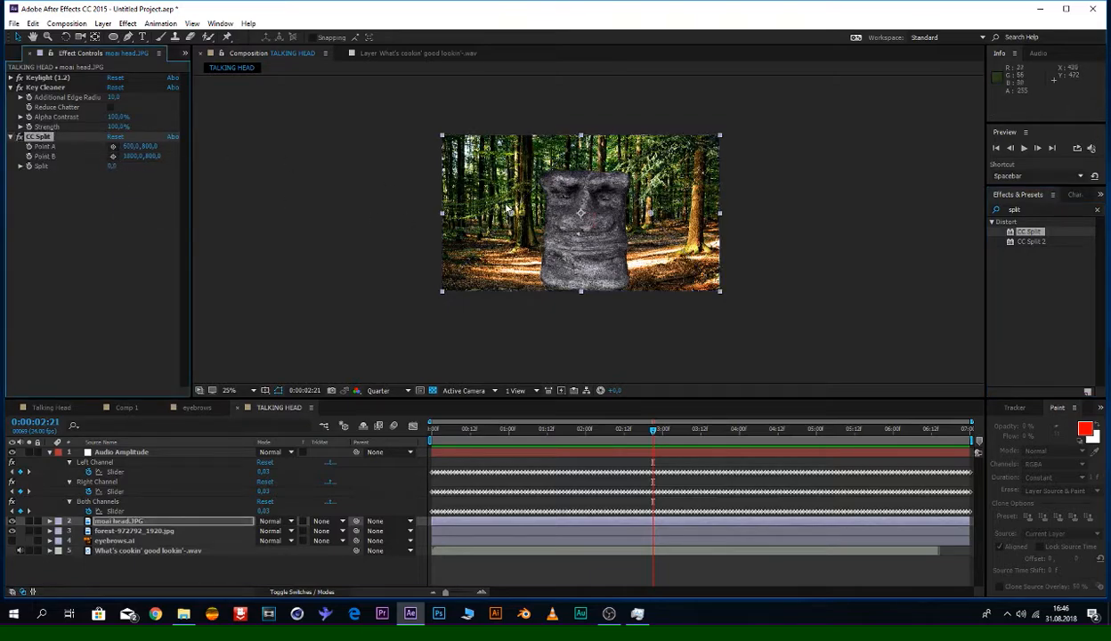
Step: Place CC Split's Point A at 980, 1149.6 and Point B at 1495, 1155.6 as mouth corners, and set Split to 60
left_click(112, 146)
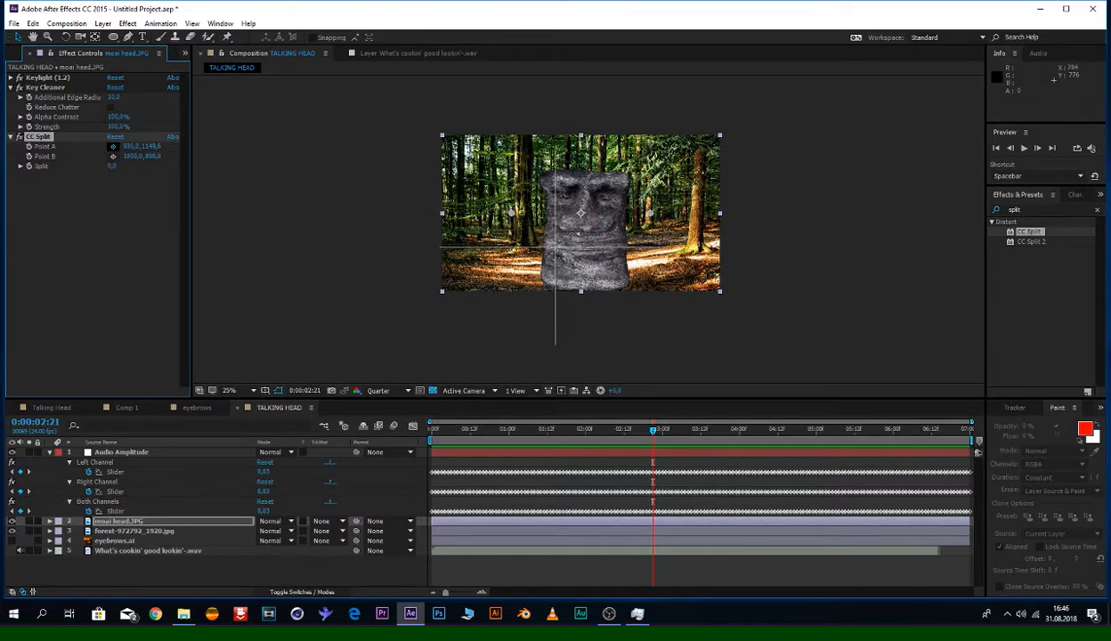
left_click(547, 242)
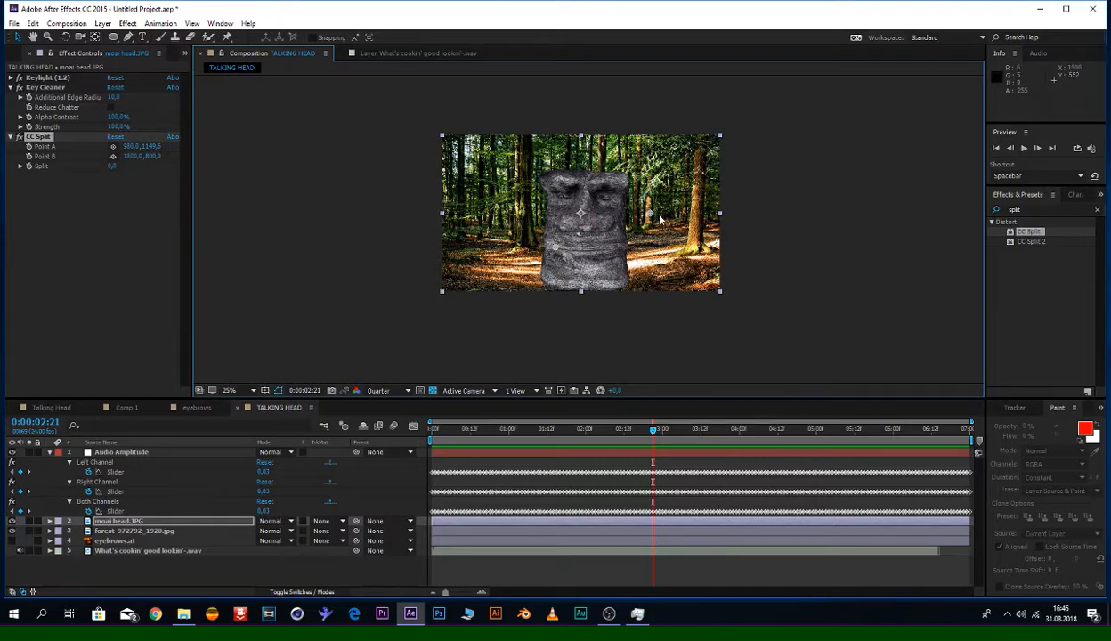
left_click_drag(650, 214, 625, 240)
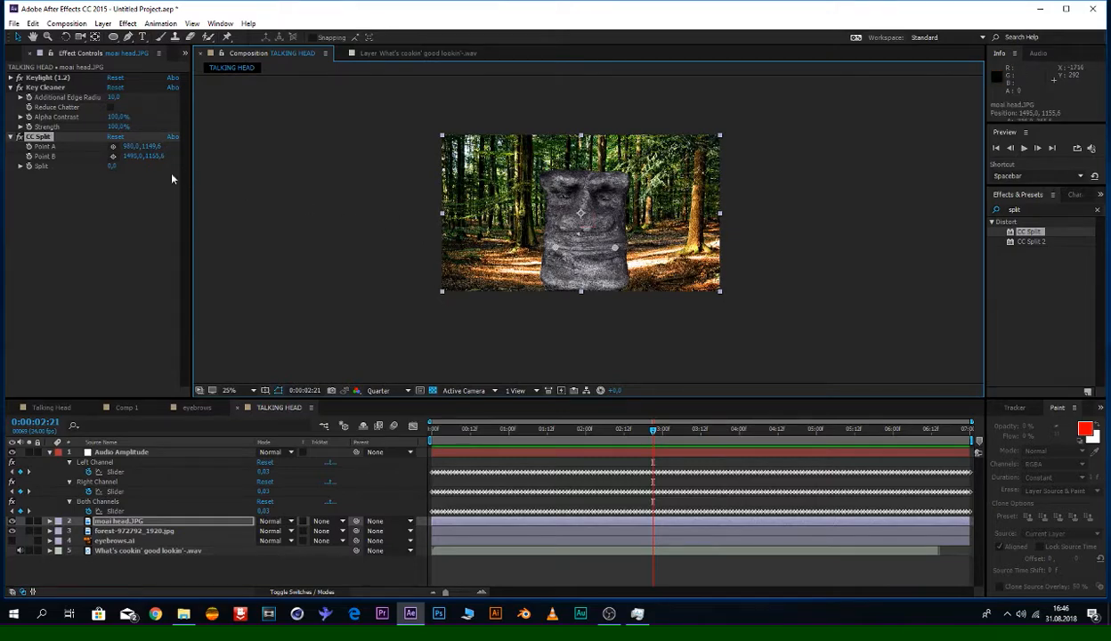
left_click_drag(112, 166, 154, 172)
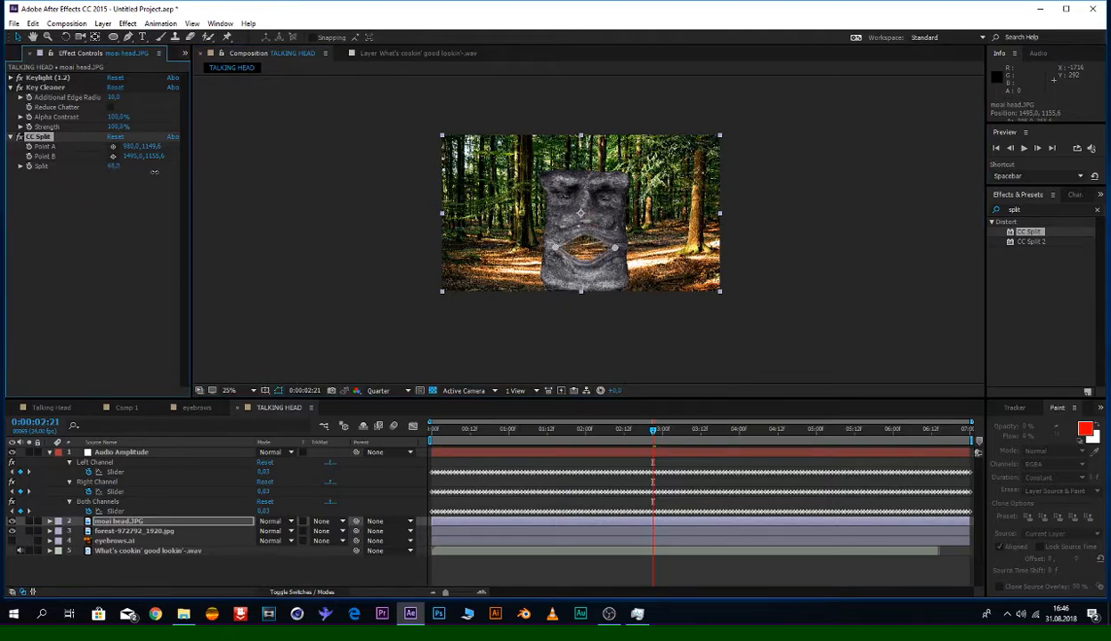
key("slash")
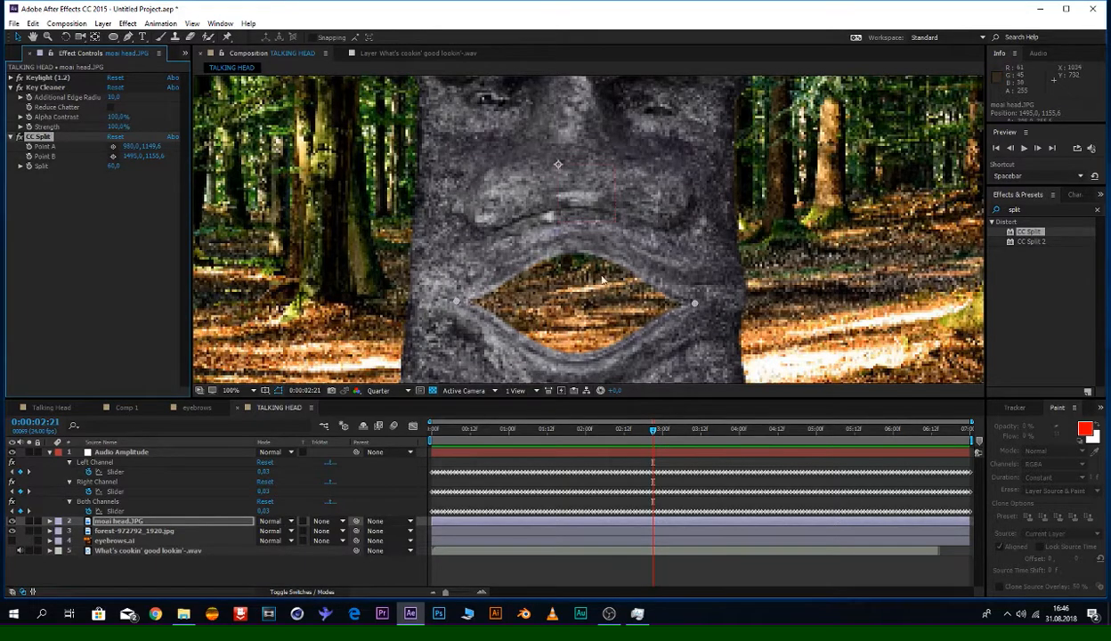
key("comma")
key("comma")
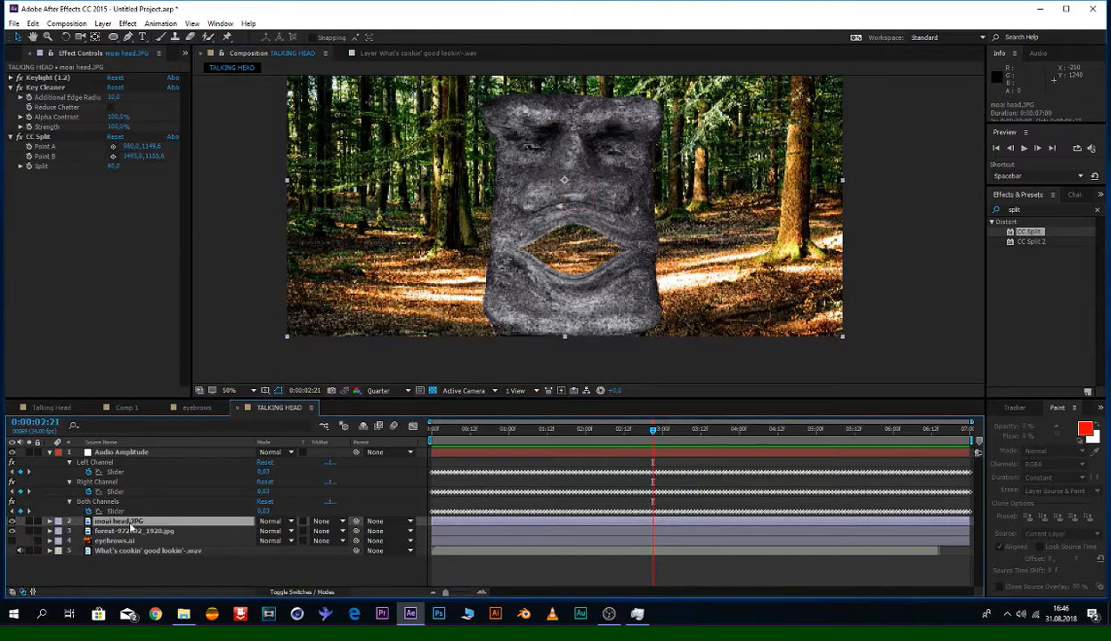
Step: Duplicate the moai head layer, move the copy to position 774, 484 and scale it up to about 172%
key("ctrl+d")
left_click_drag(671, 296, 632, 280)
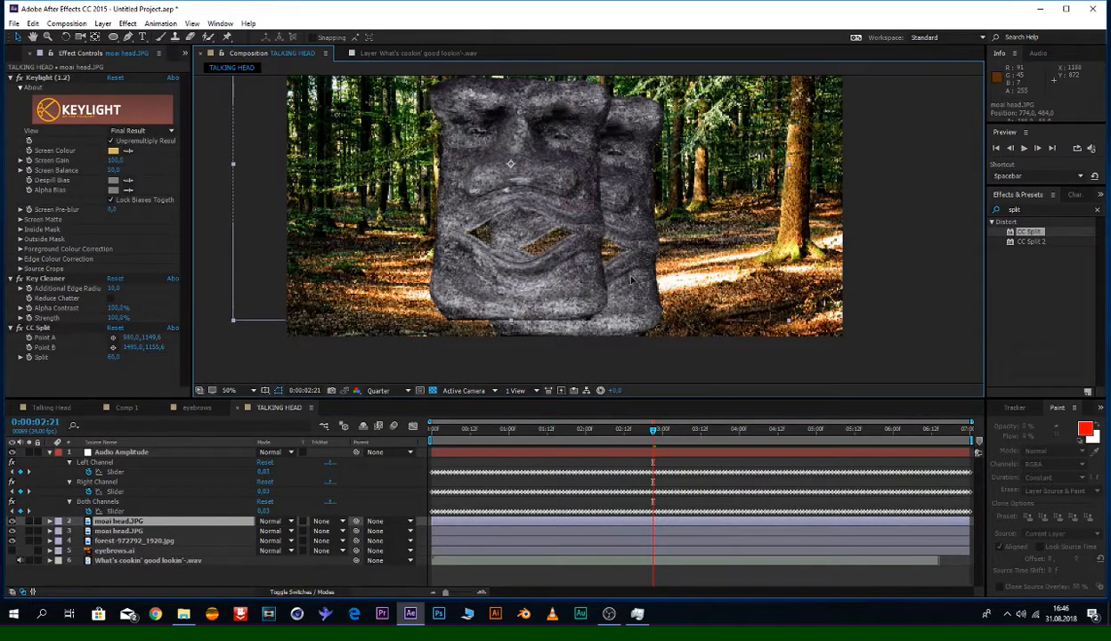
right_click(629, 280)
left_click(494, 231)
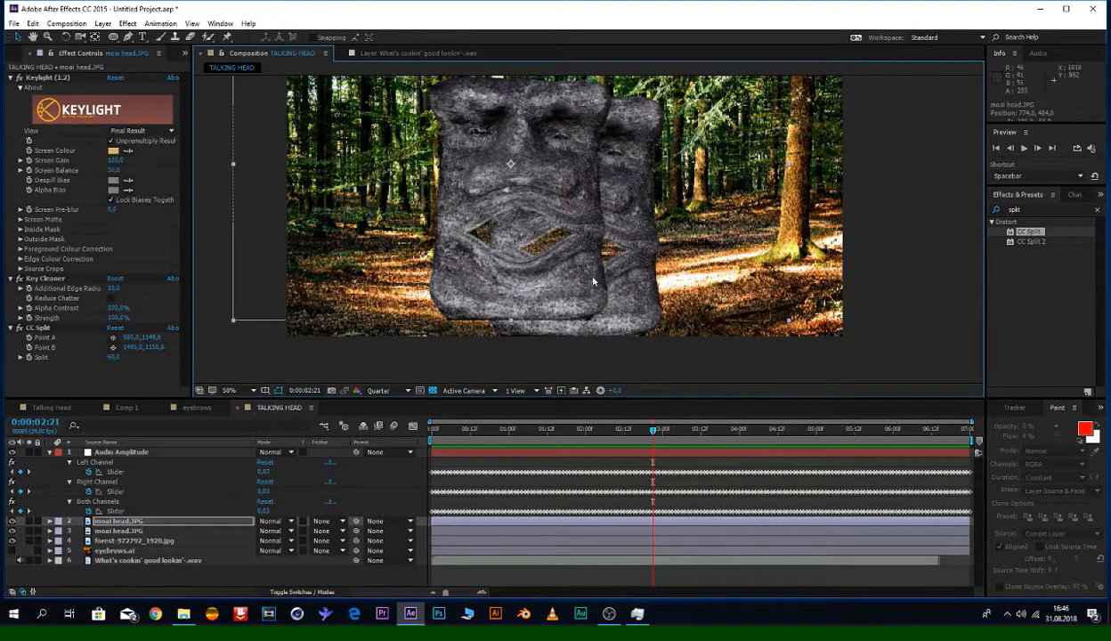
left_click_drag(787, 324, 646, 303)
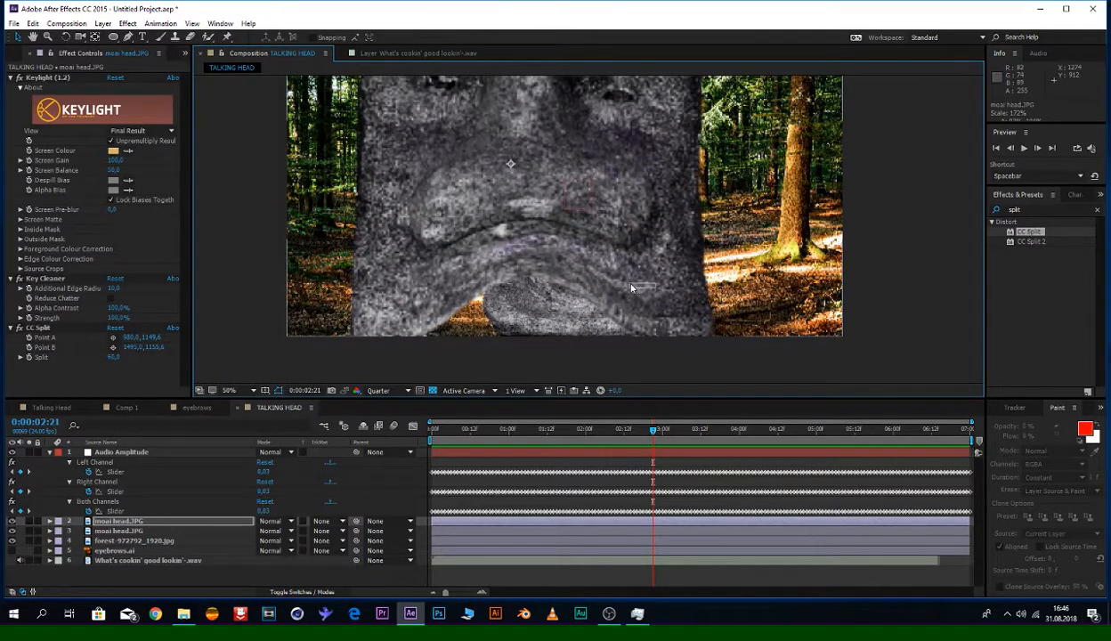
Step: Draw a closed curved Pen mask around the lips on the enlarged head copy and pull its lower-left vertex outward
key("g")
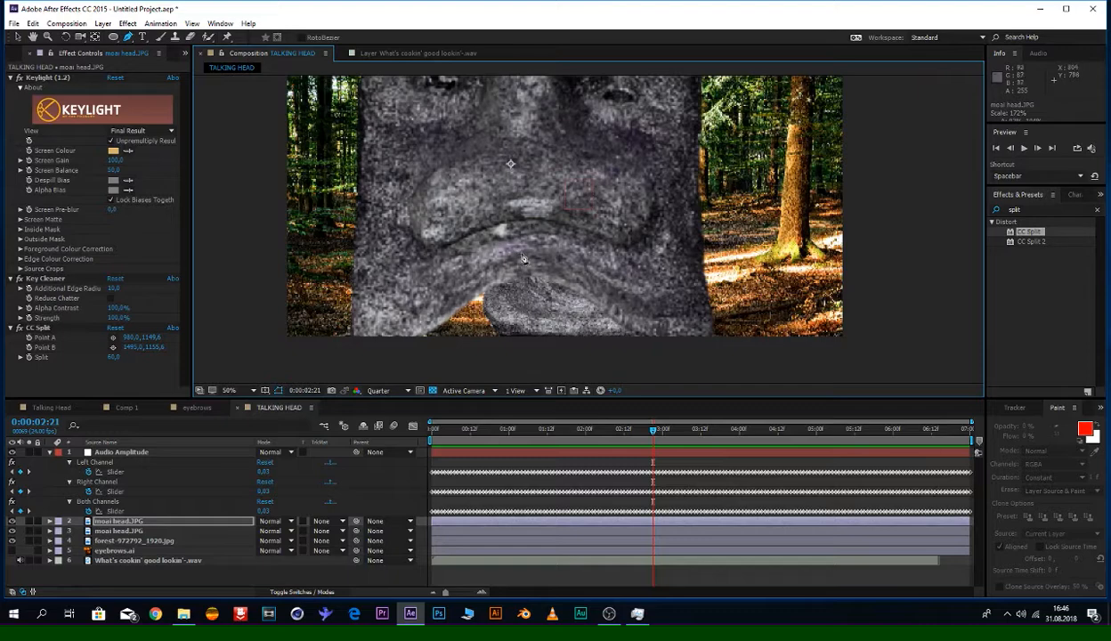
key("v")
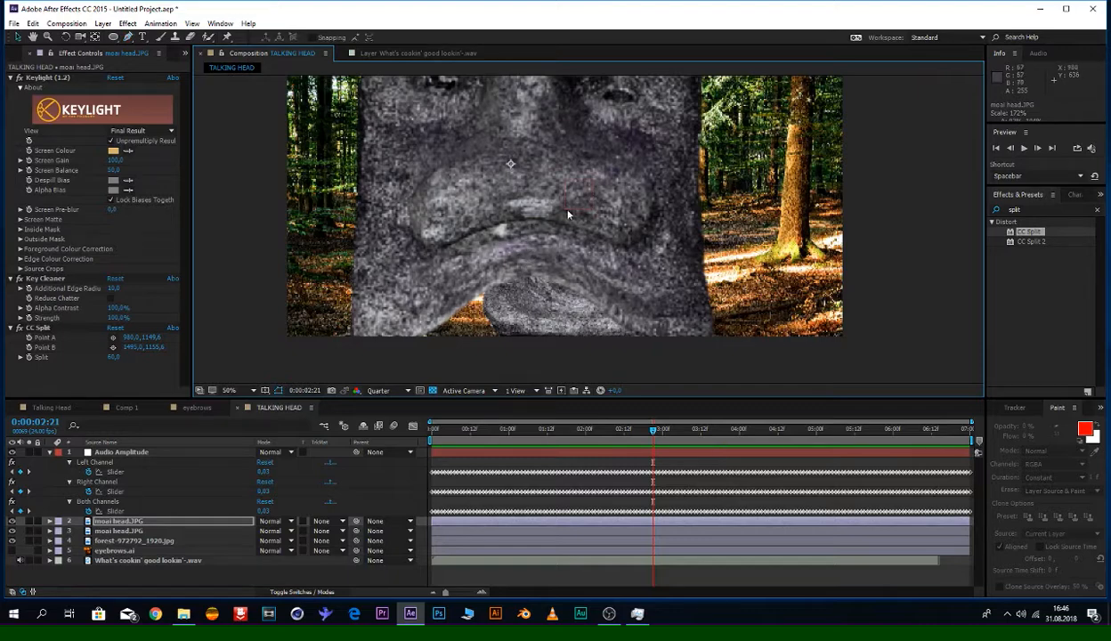
key("g")
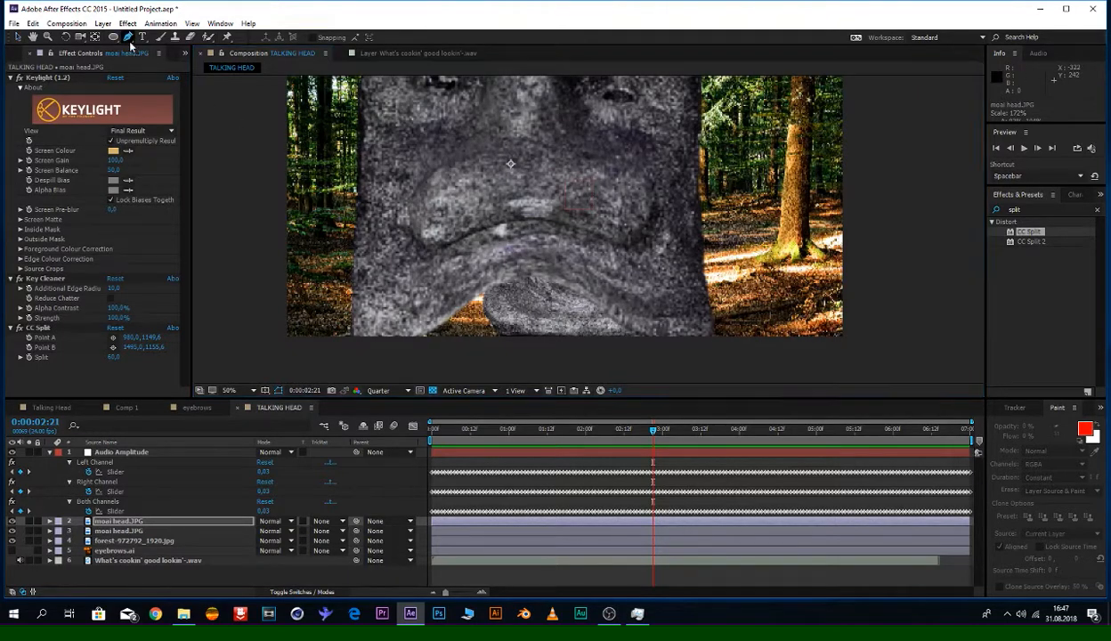
left_click(518, 236)
left_click_drag(550, 283, 575, 287)
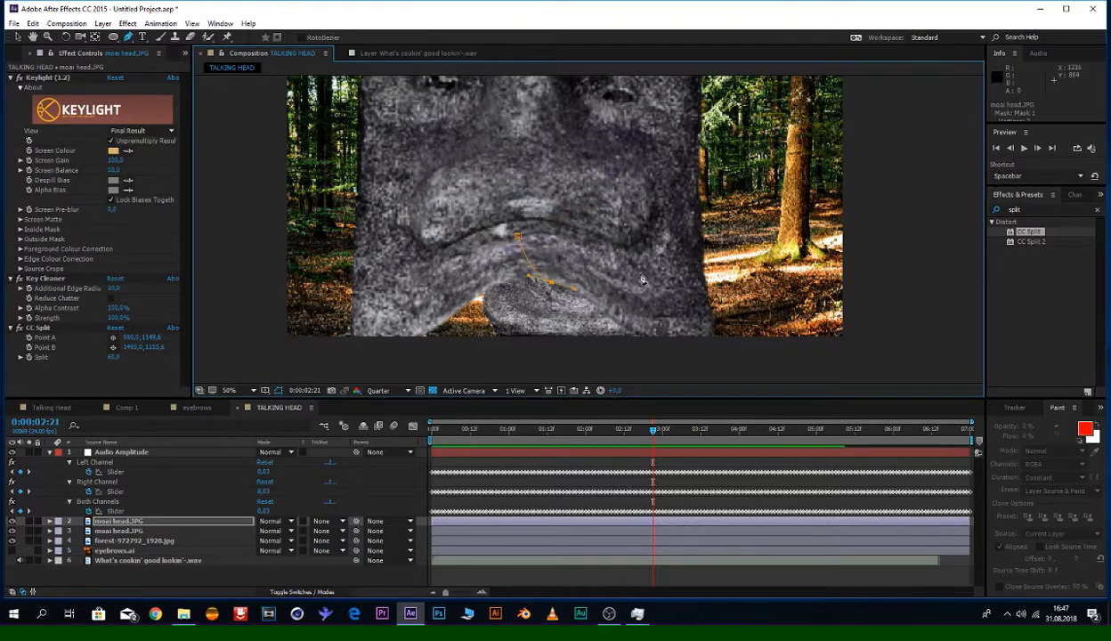
left_click_drag(643, 271, 653, 248)
left_click_drag(647, 201, 605, 188)
left_click_drag(528, 188, 507, 198)
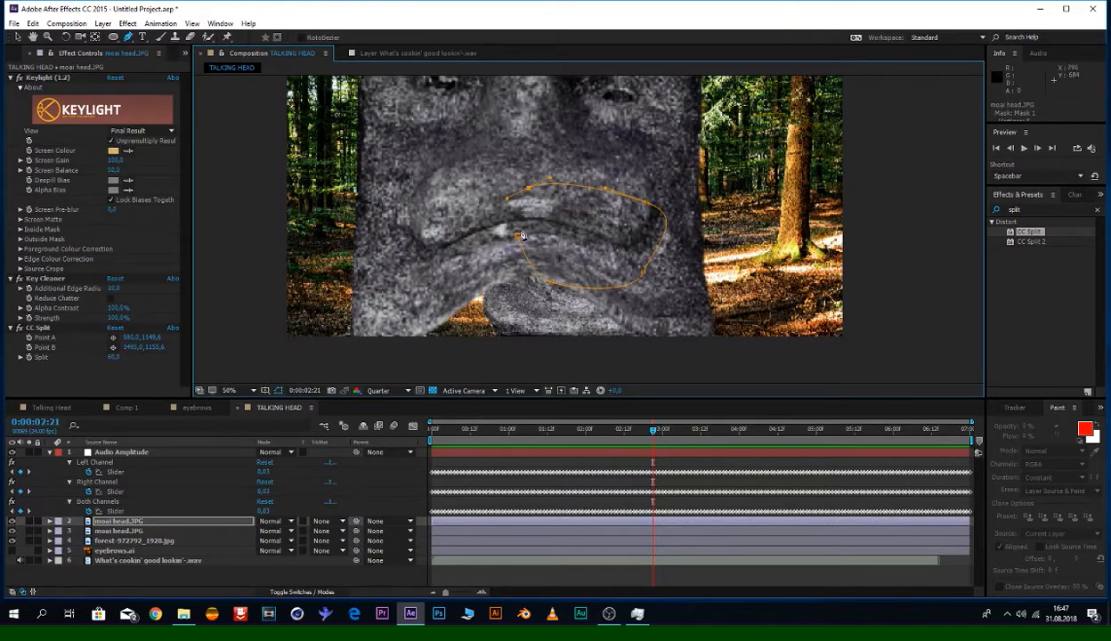
left_click(518, 238)
key("v")
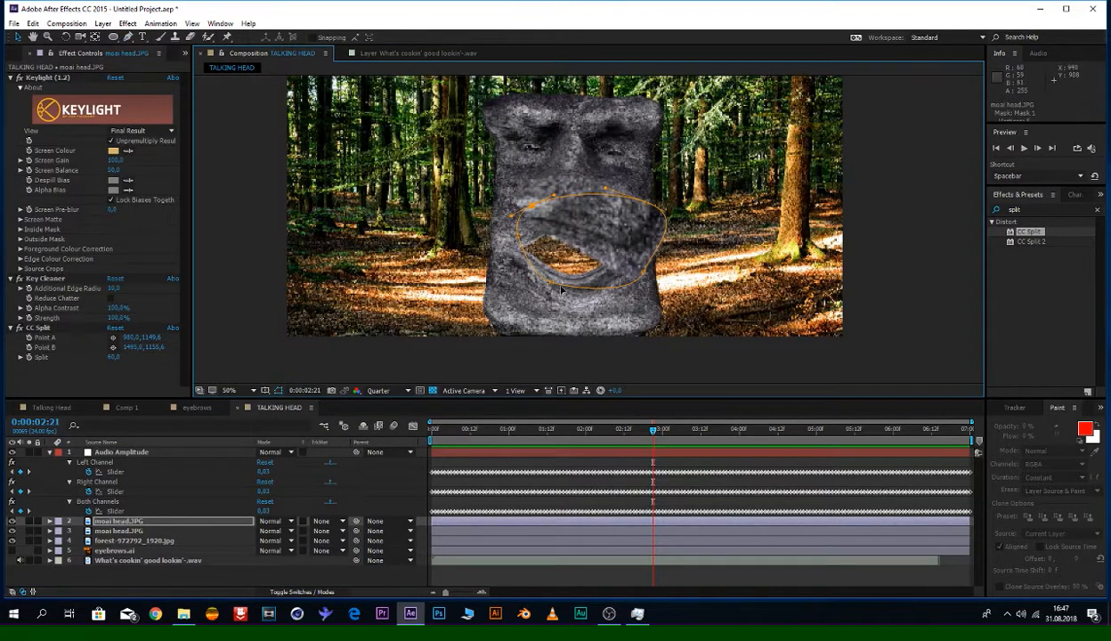
left_click_drag(547, 283, 516, 313)
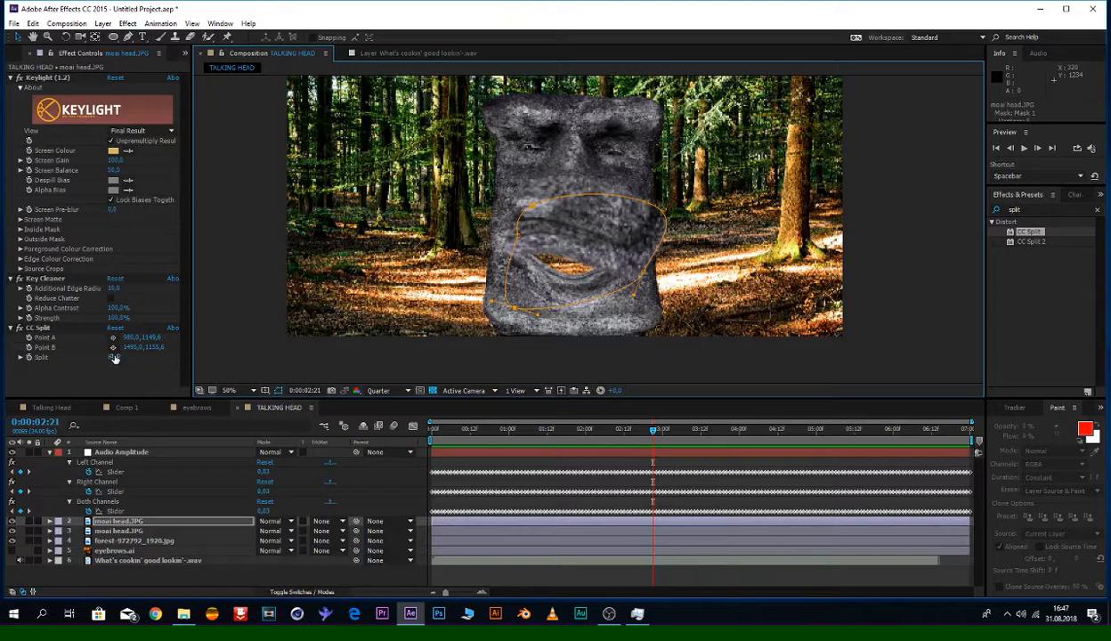
Step: Set CC Split's Split to 1 on the enlarged, masked moai head copy and rename that layer BACKGROUND
left_click_drag(113, 357, 24, 355)
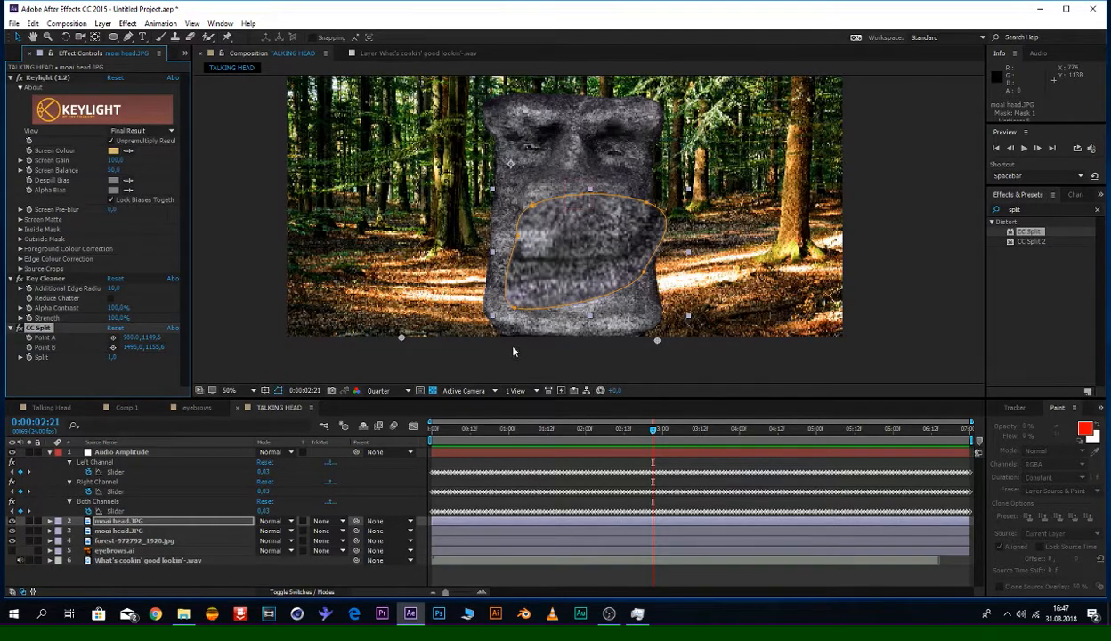
right_click(134, 525)
left_click(171, 512)
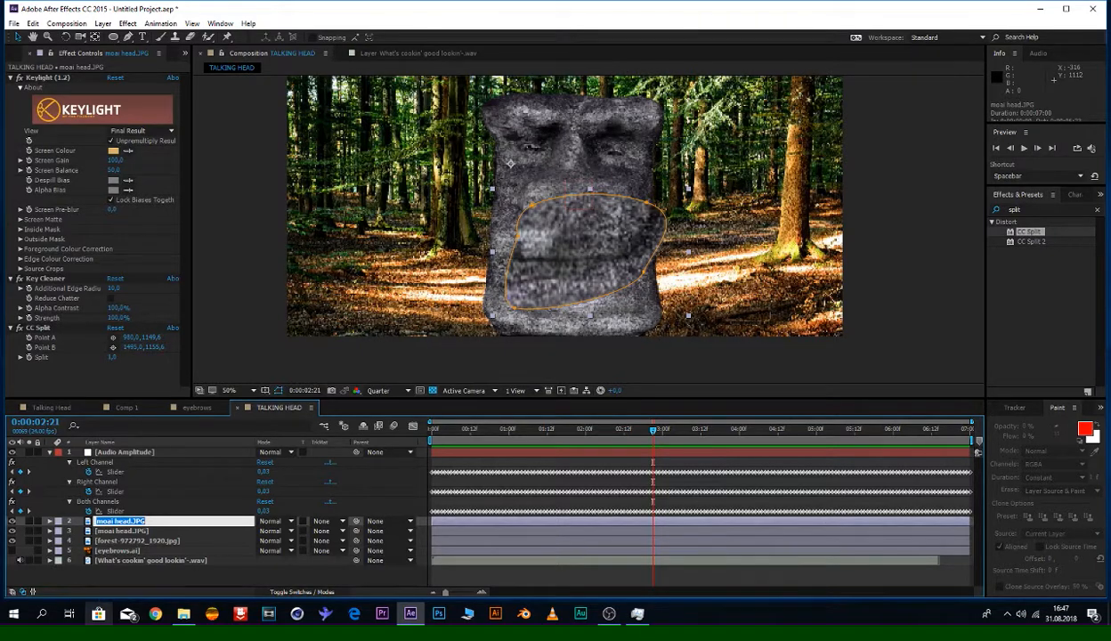
type("baCKGROUND")
key("Return")
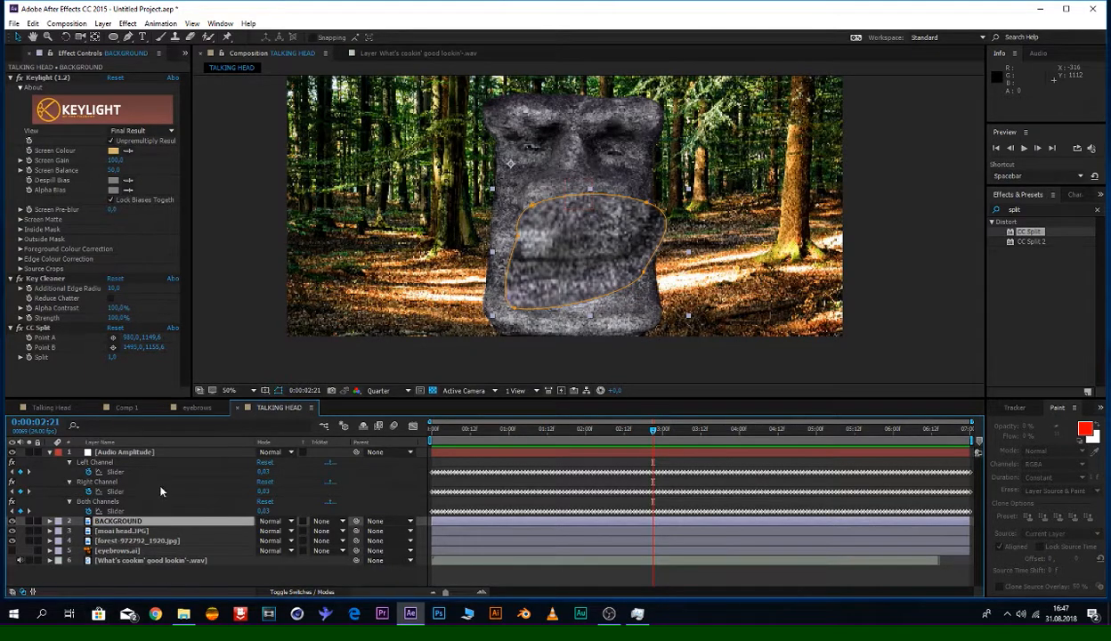
Step: Find the Curves effect, apply it to the BACKGROUND layer, and pull its RGB curve far down to turn the masked area black
left_click(11, 77)
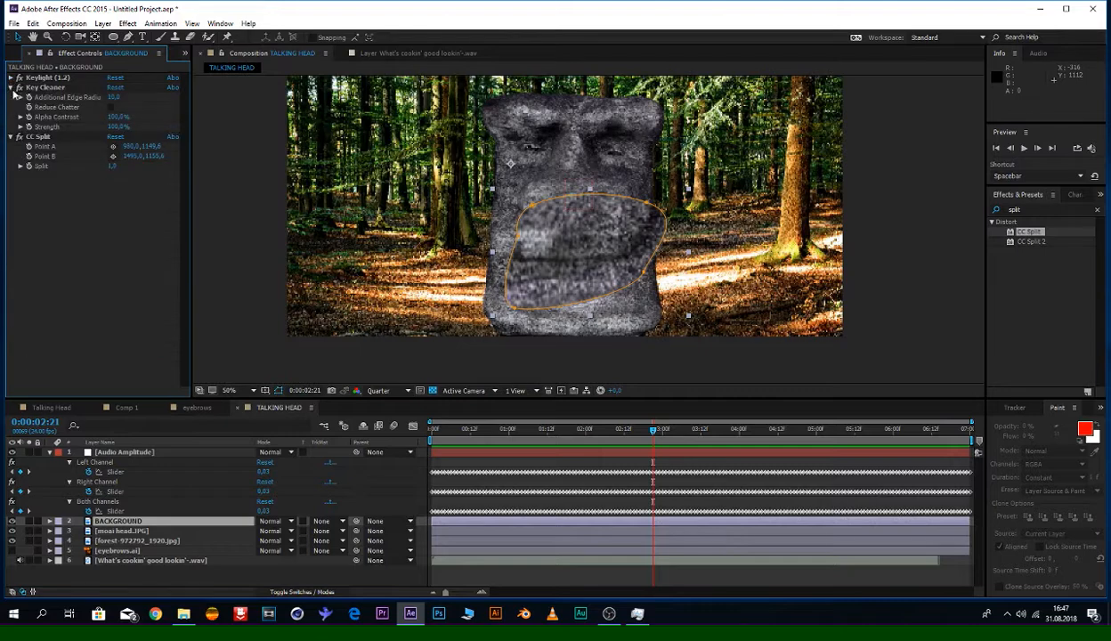
left_click(11, 87)
left_click(11, 97)
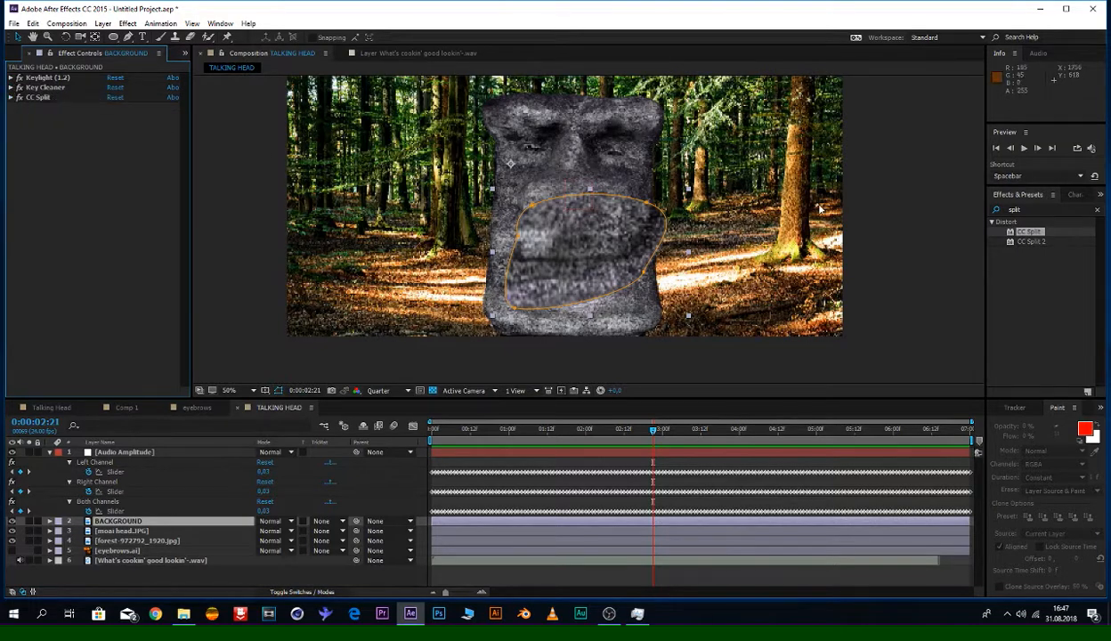
left_click(1015, 209)
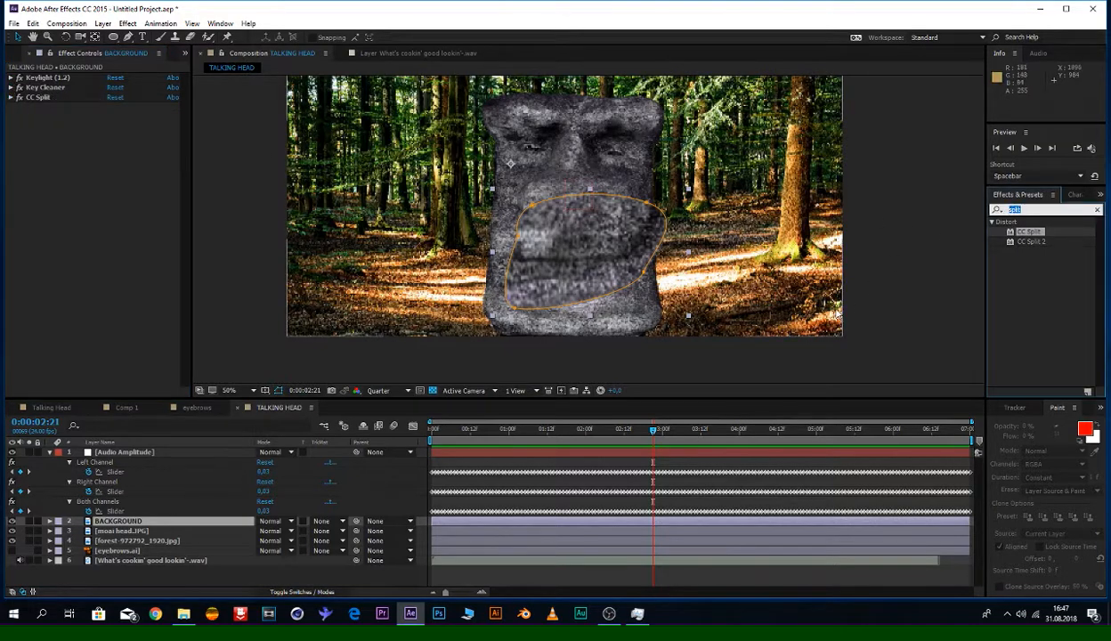
type("curves")
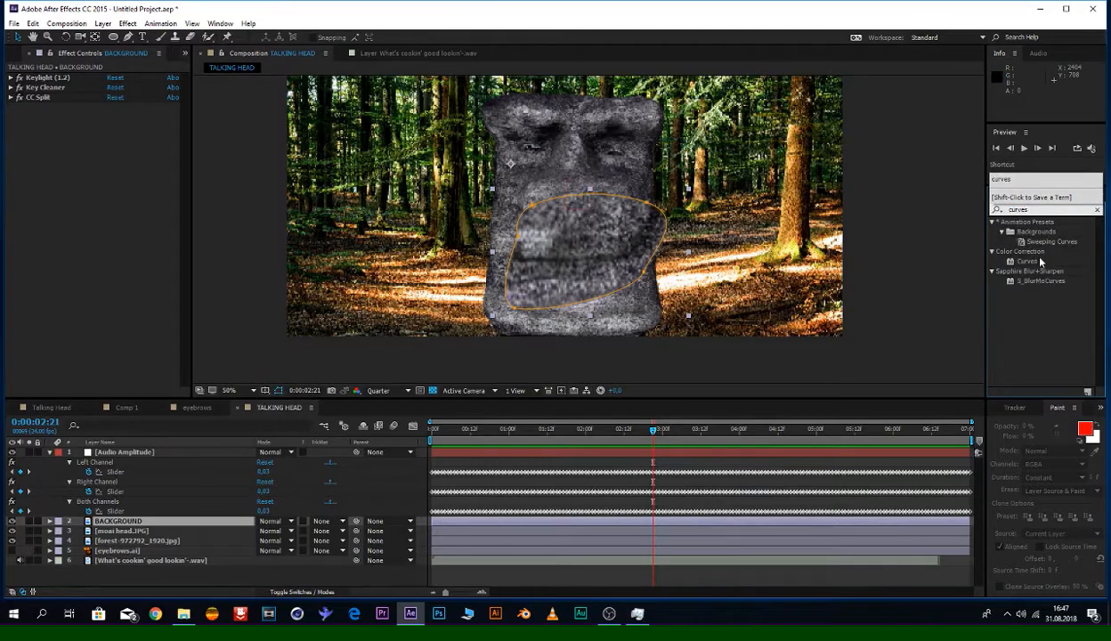
left_click_drag(1038, 260, 605, 248)
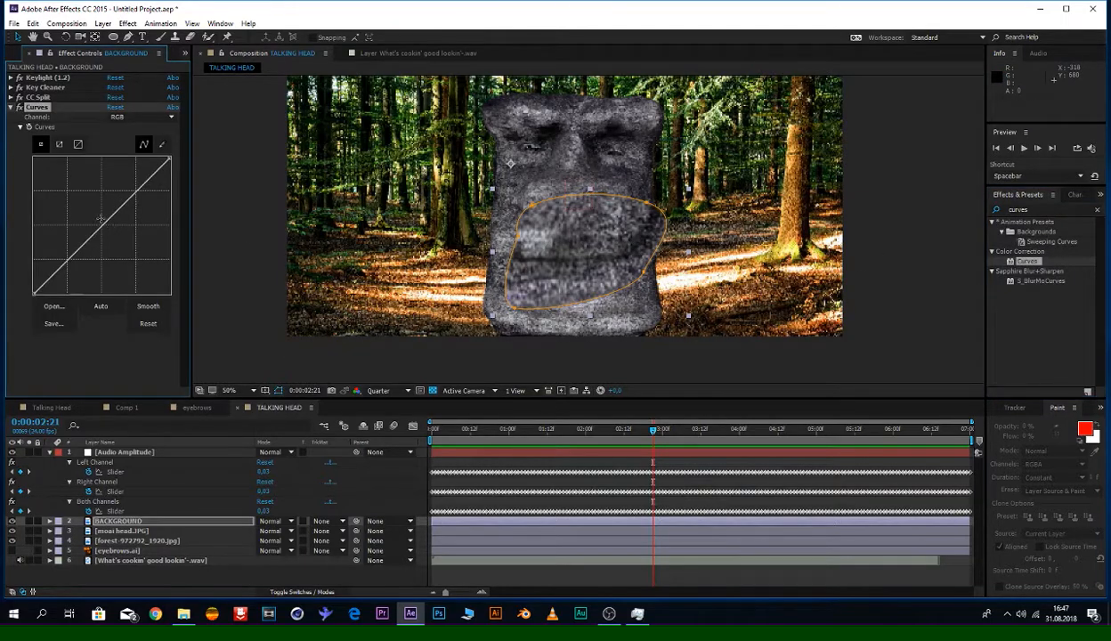
left_click_drag(101, 220, 164, 278)
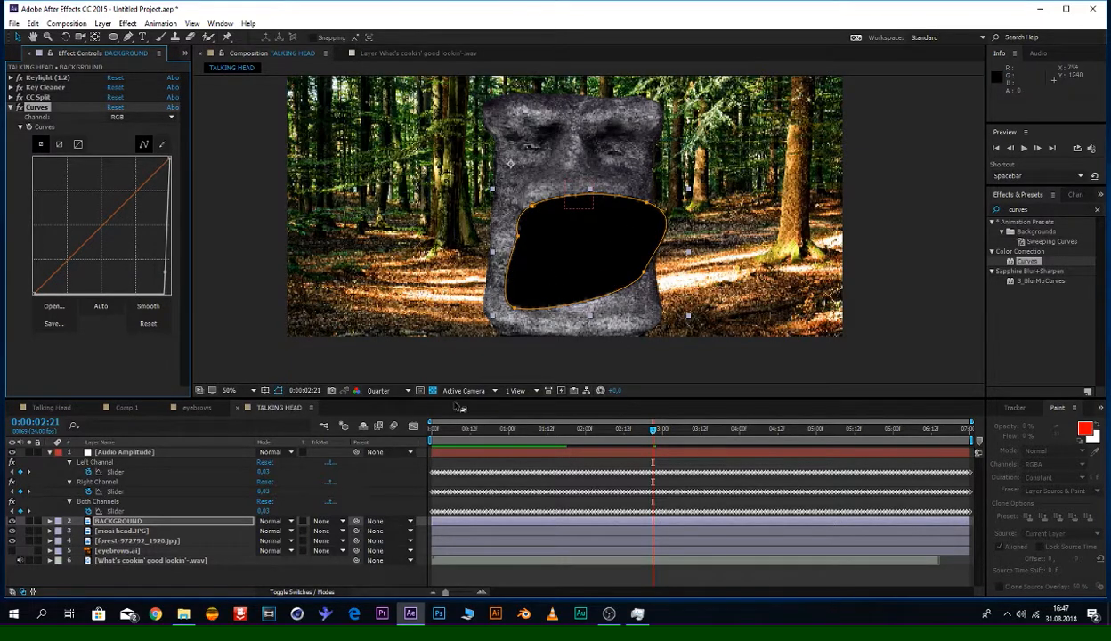
Step: Move the BACKGROUND layer beneath the moai head layer and preview the composition from the start
left_click_drag(111, 524, 117, 543)
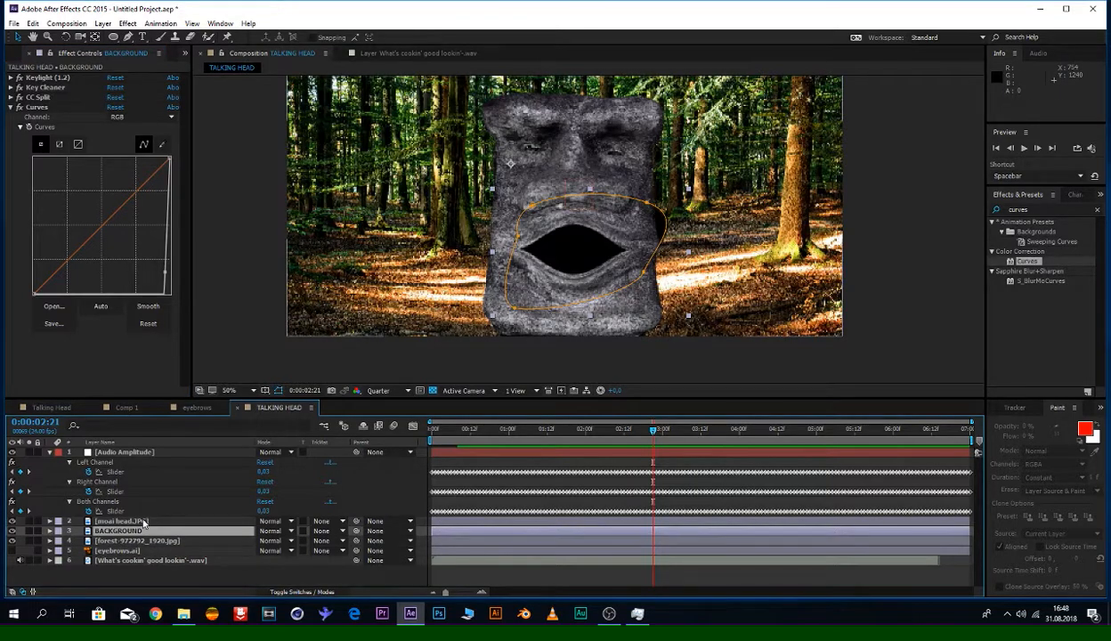
left_click(134, 521)
left_click_drag(477, 436, 400, 444)
key("space")
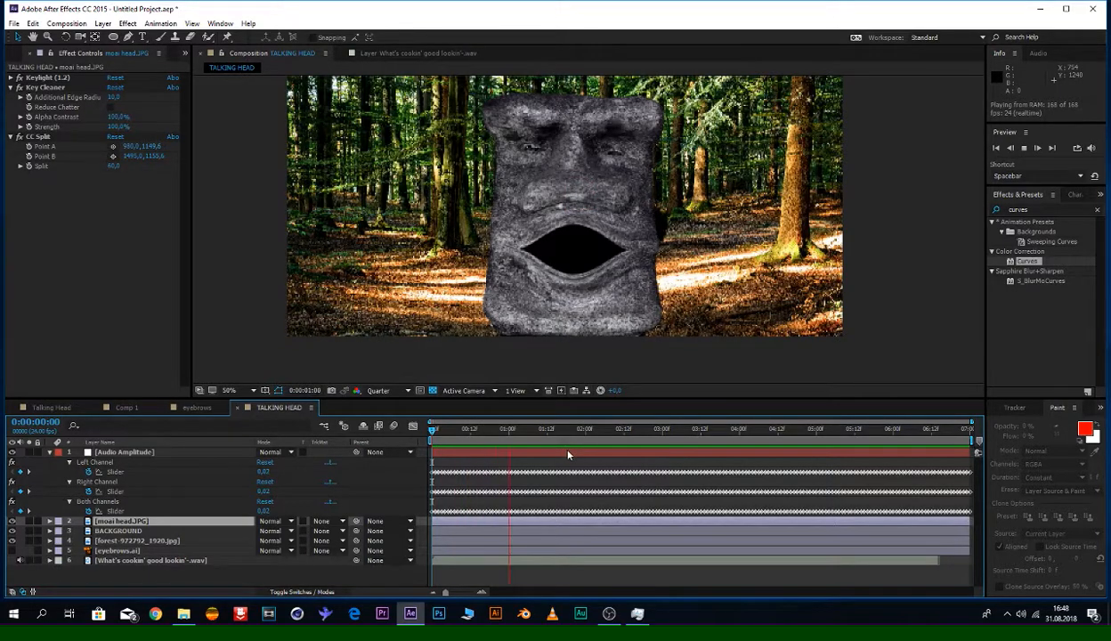
left_click(552, 431)
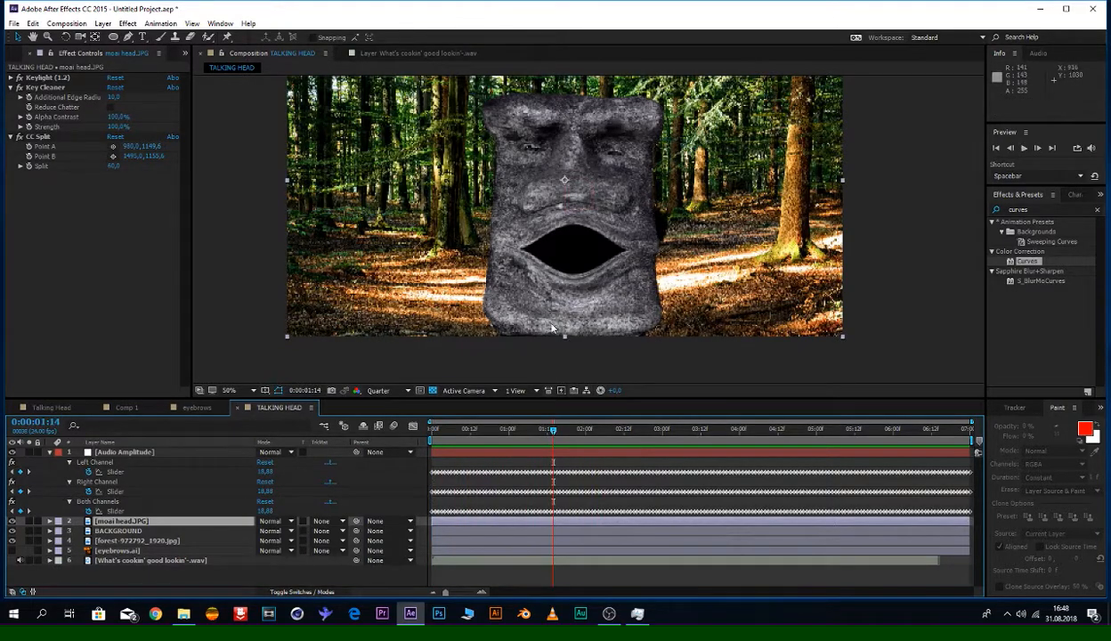
Step: Add an expression to the moai head layer's CC Split Split property, linking it to Audio Amplitude's Both Channels slider
left_click(122, 525)
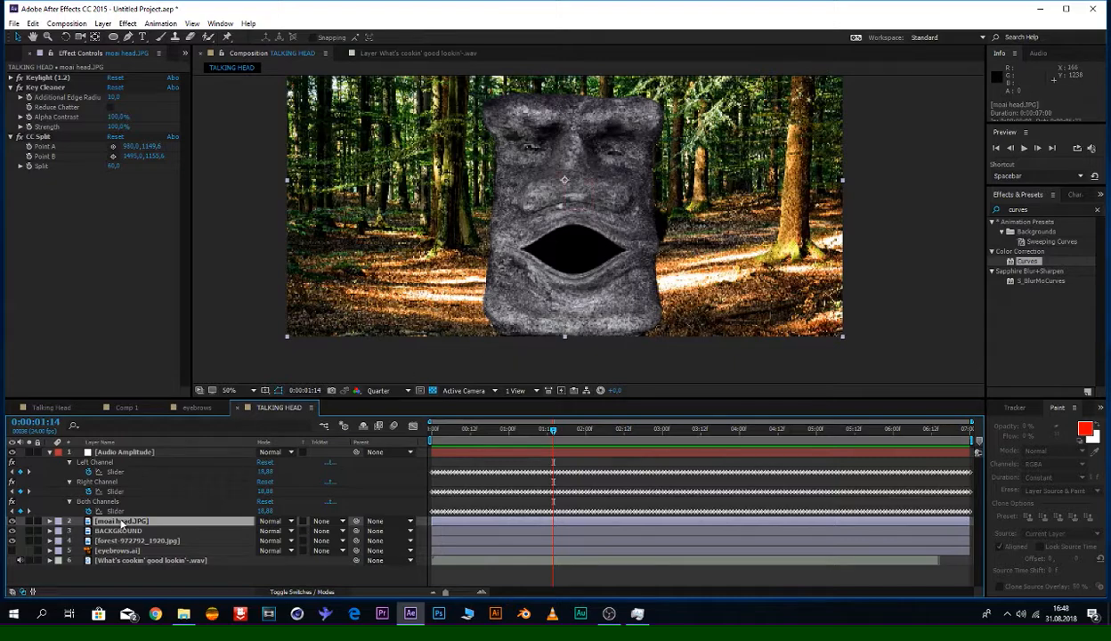
left_click(50, 521)
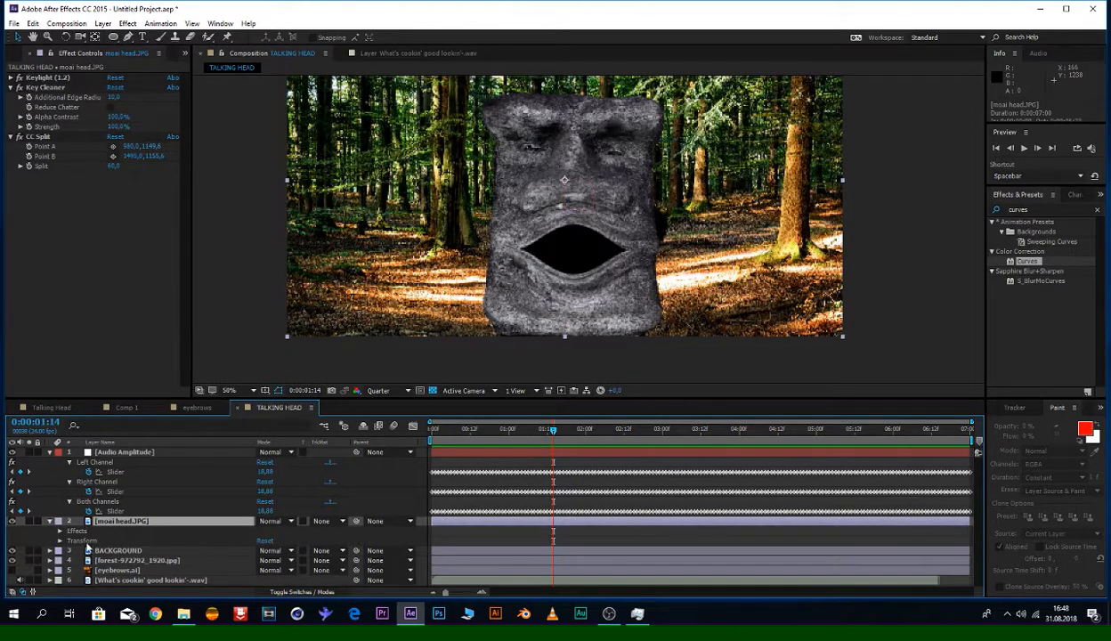
left_click(59, 532)
left_click(69, 560)
scroll(173, 526, "down", 3)
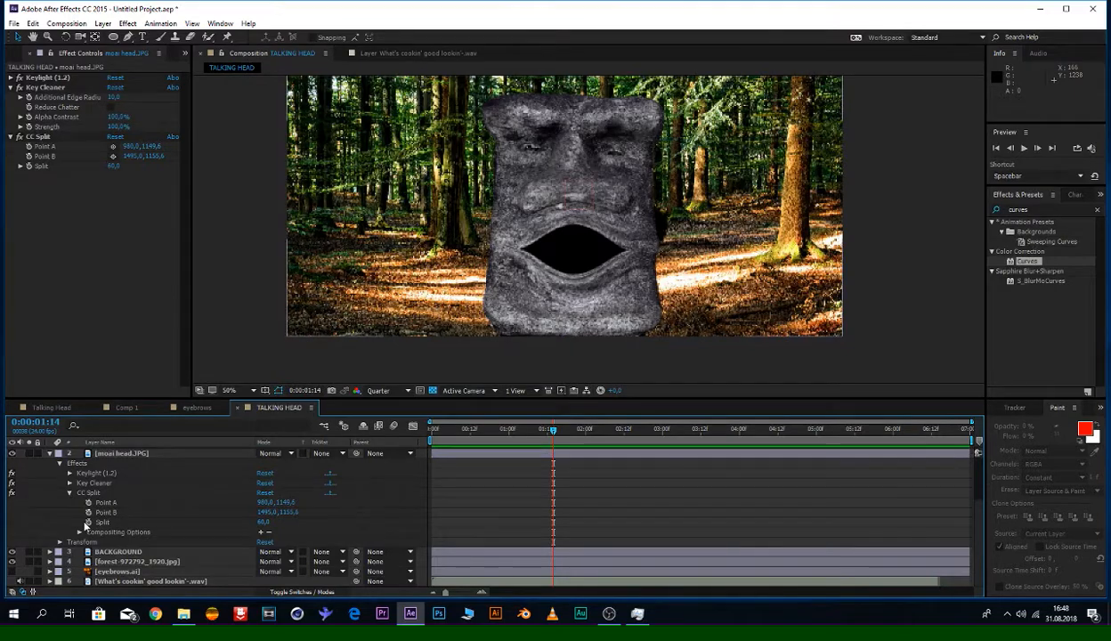
left_click(88, 521, "alt")
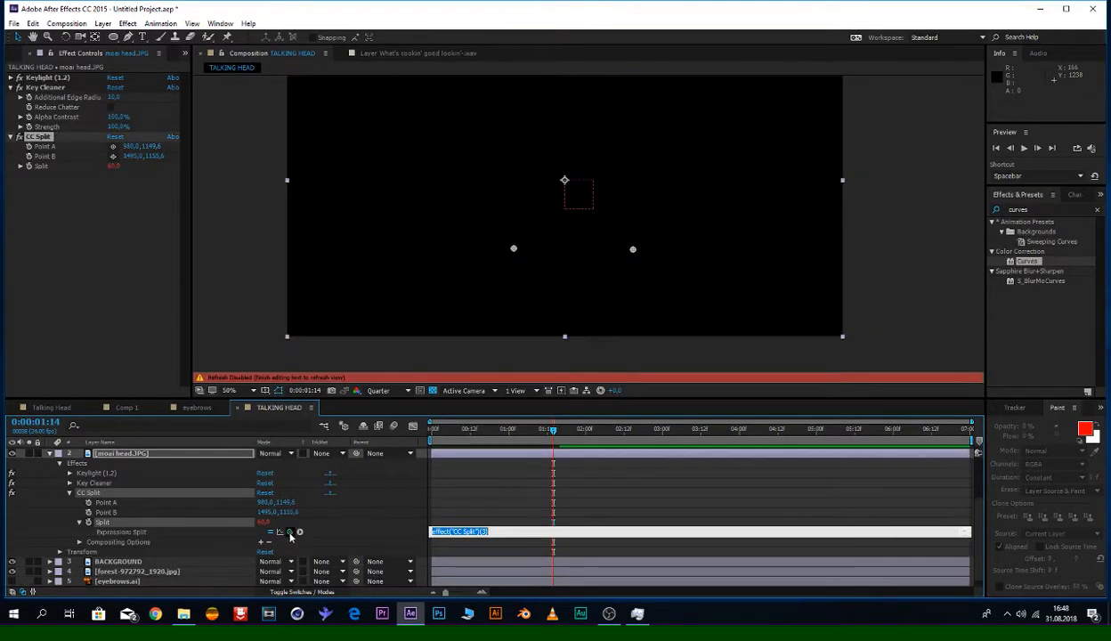
left_click_drag(290, 533, 134, 509)
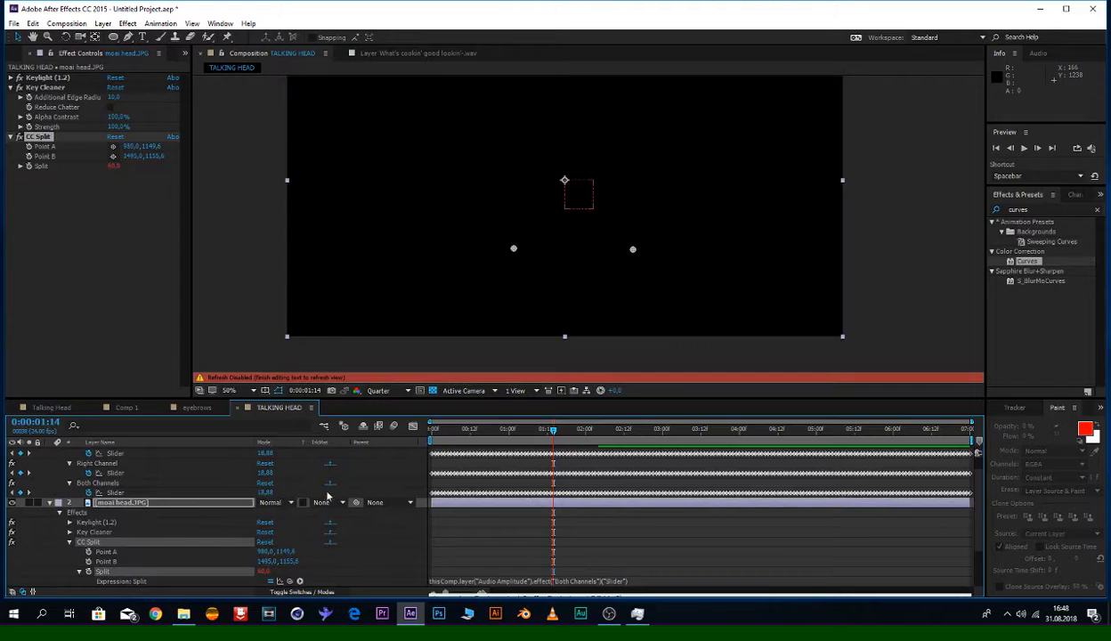
left_click(365, 533)
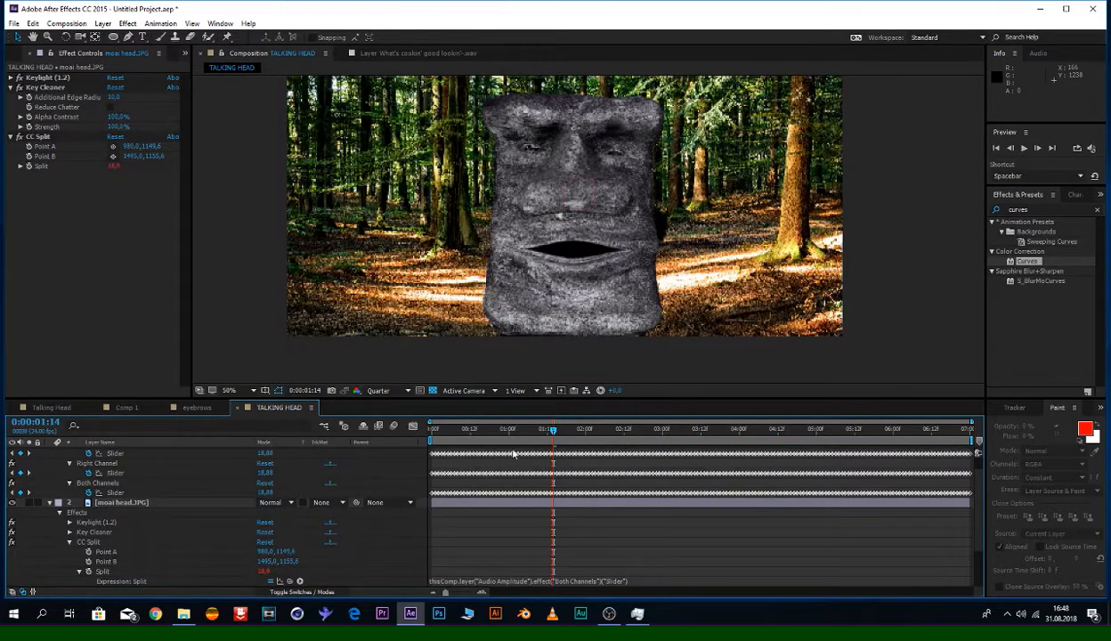
Step: Play the audio-driven mouth animation from the start and return to 0:00:01:14
left_click(431, 431)
key("space")
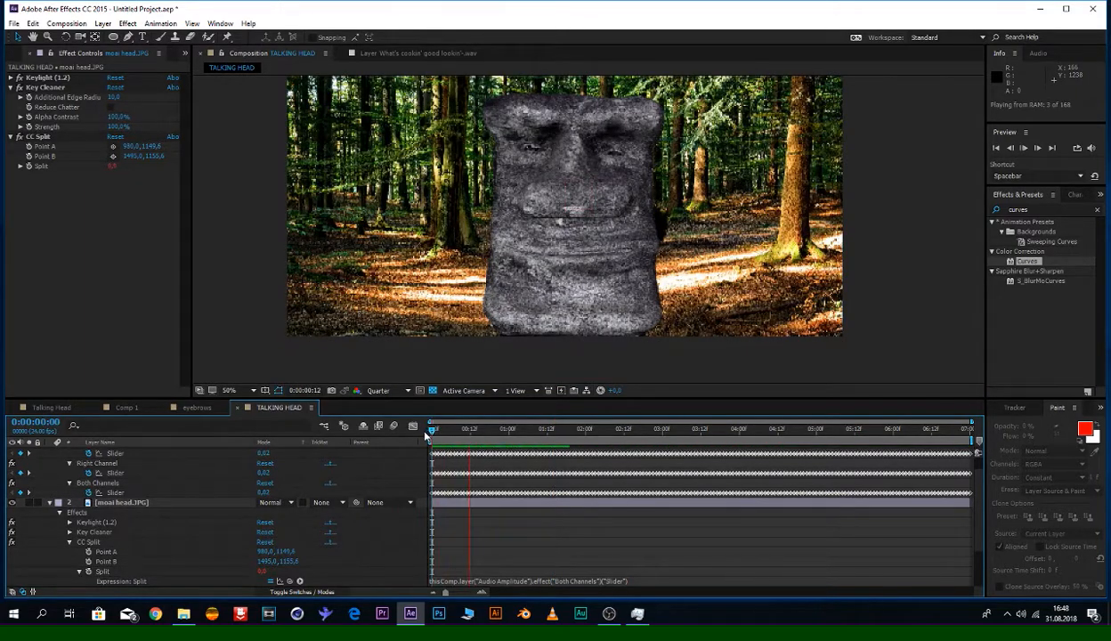
left_click(552, 436)
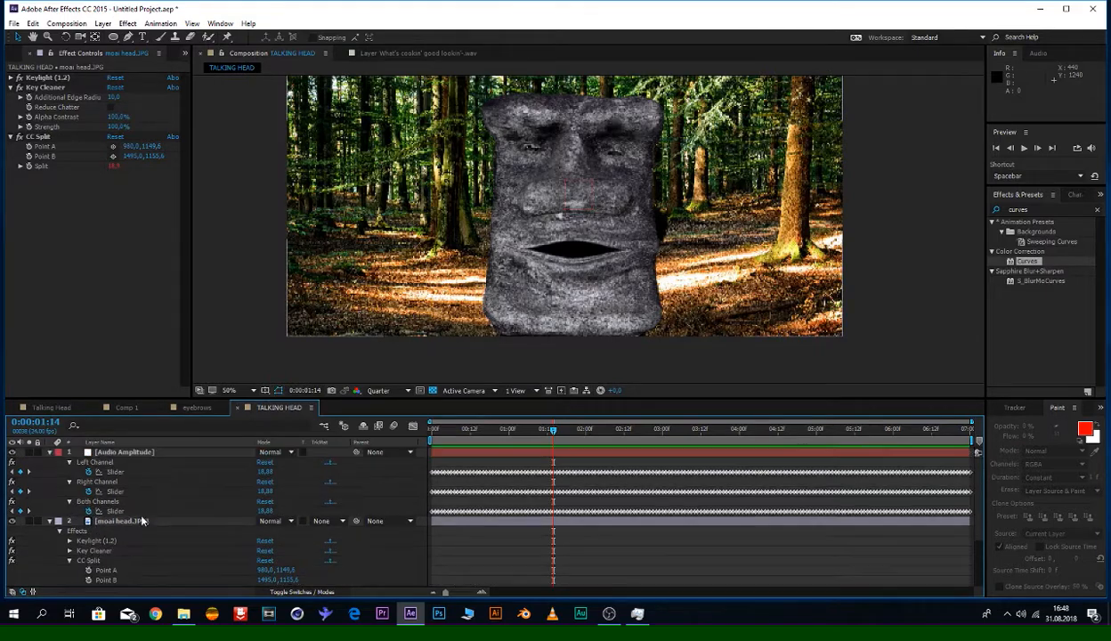
Step: Delete the Right Channel and Left Channel effects from the Audio Amplitude layer
scroll(114, 499, "up", 1)
left_click(113, 482)
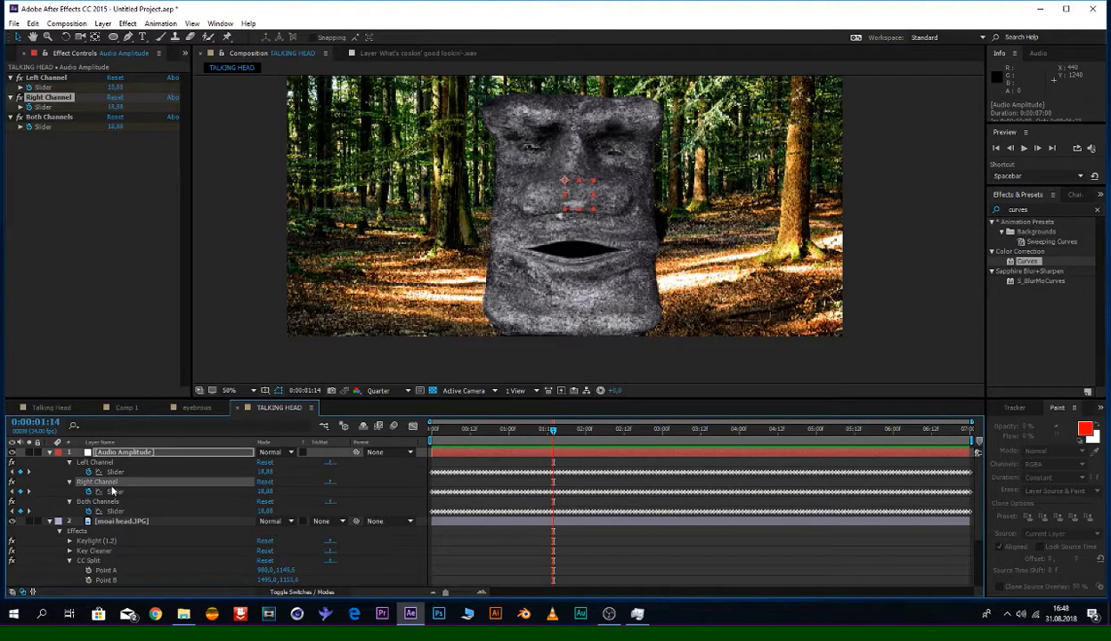
key("Delete")
left_click(105, 464)
key("Delete")
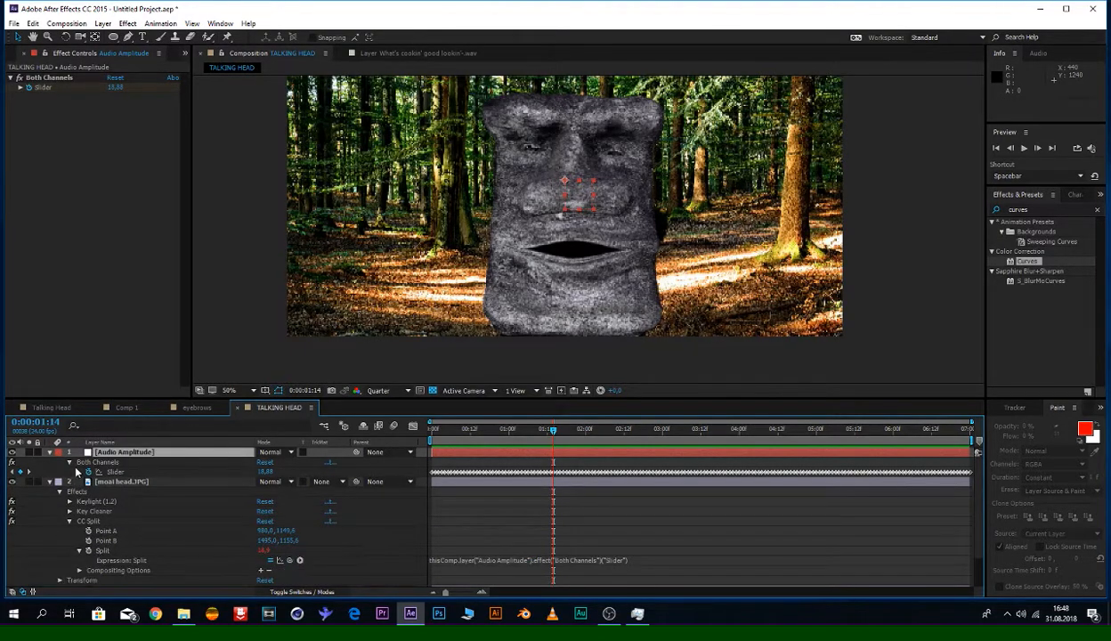
Step: Add the expression effect("Both Channels")(1)*1.5 to the Both Channels slider and preview the mouth movement from the start
left_click(88, 471, "alt")
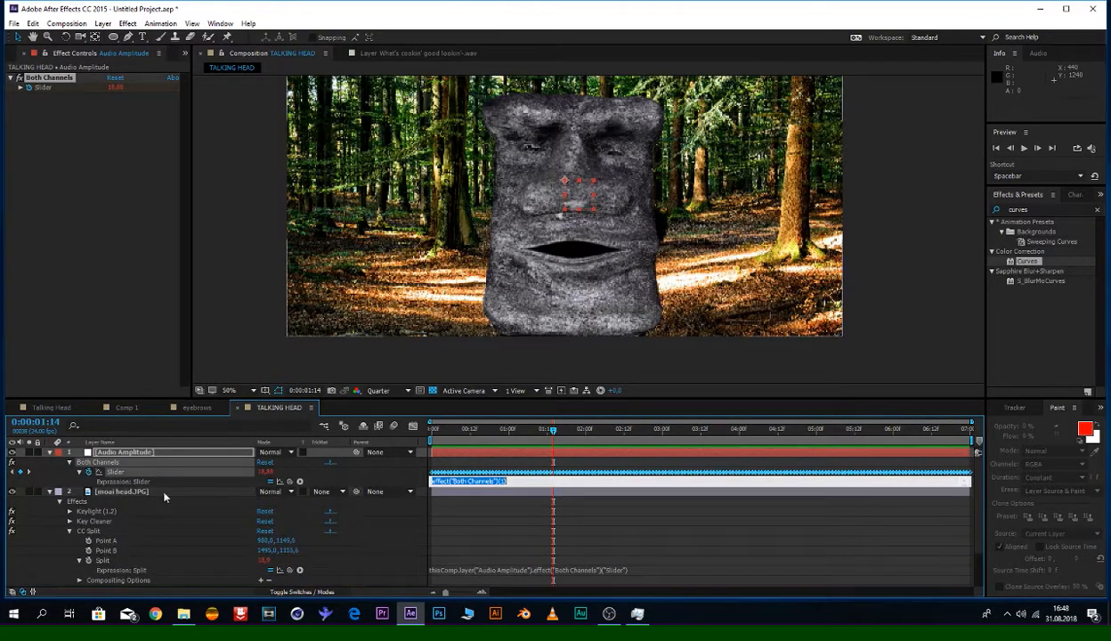
left_click(497, 487)
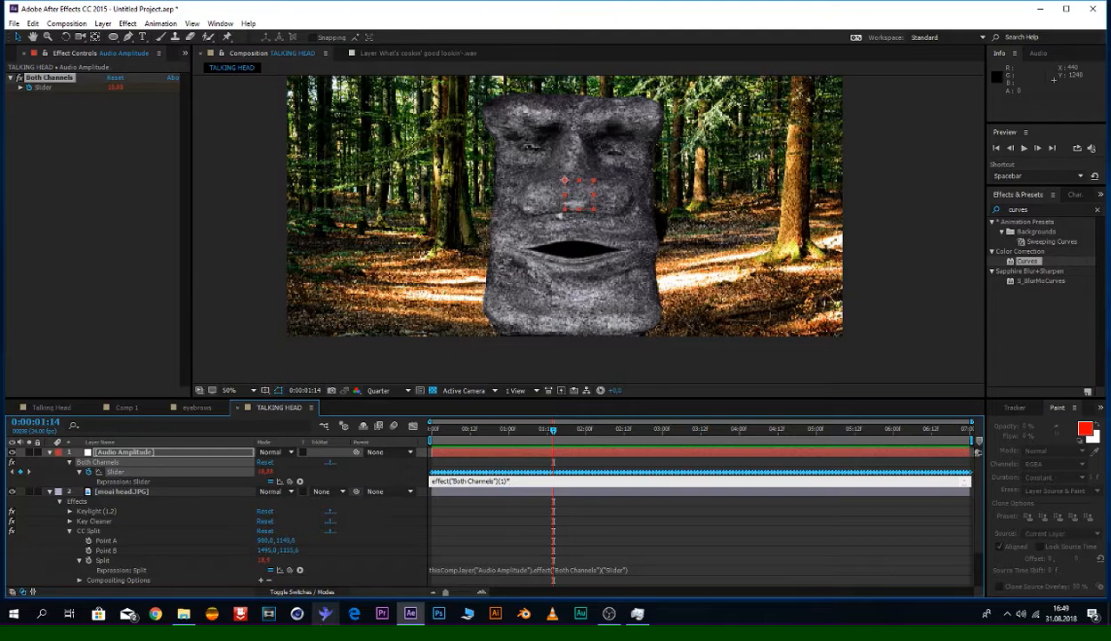
key("KP_Enter")
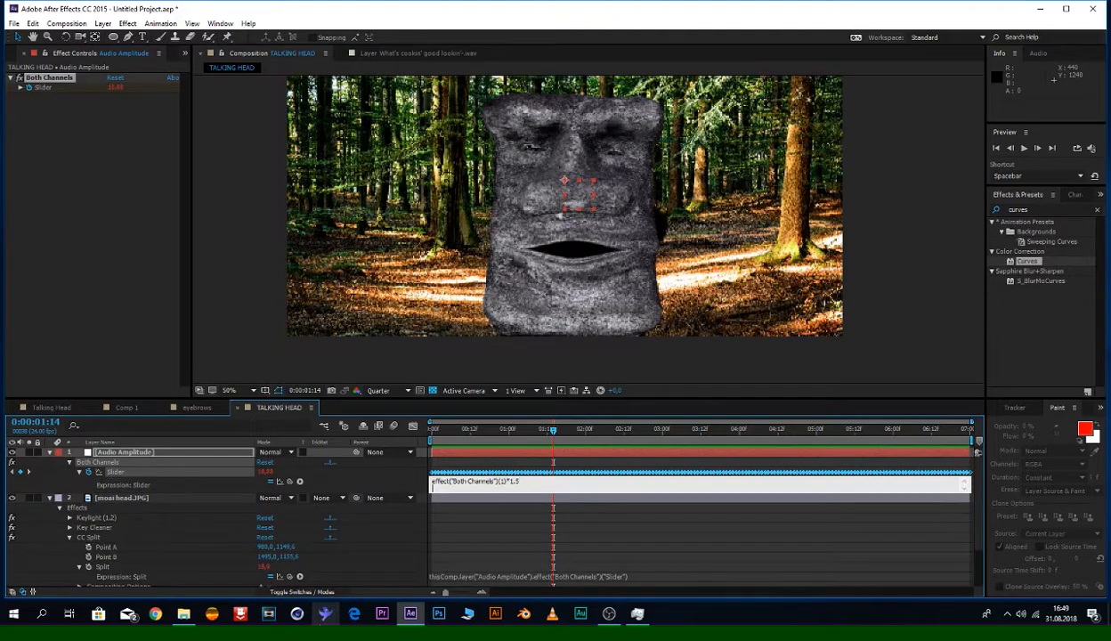
left_click_drag(472, 431, 384, 440)
key("space")
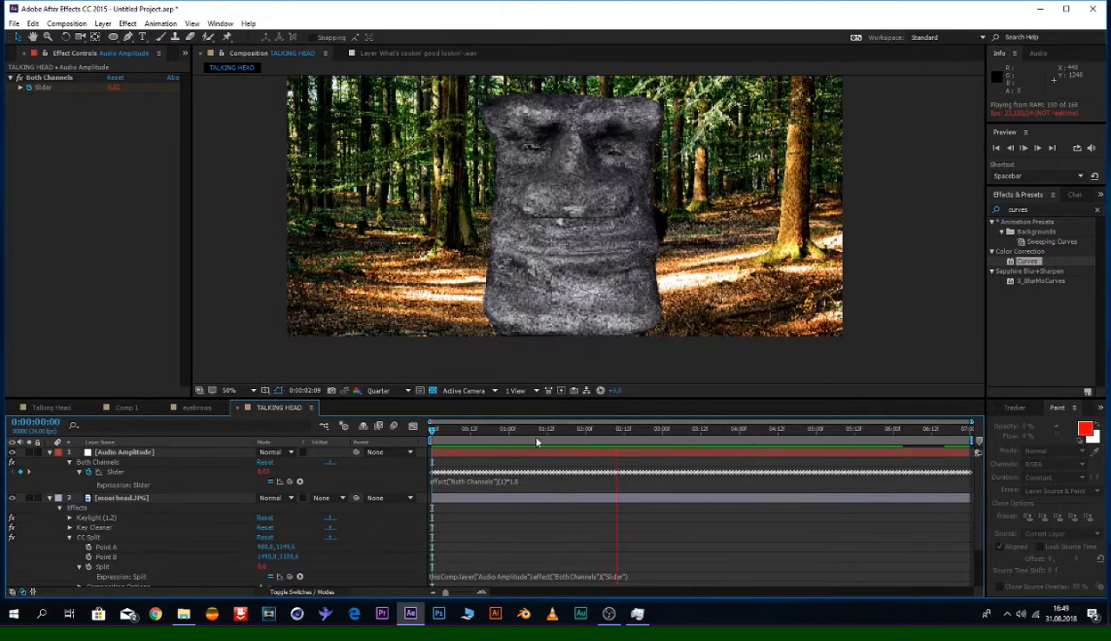
left_click(582, 429)
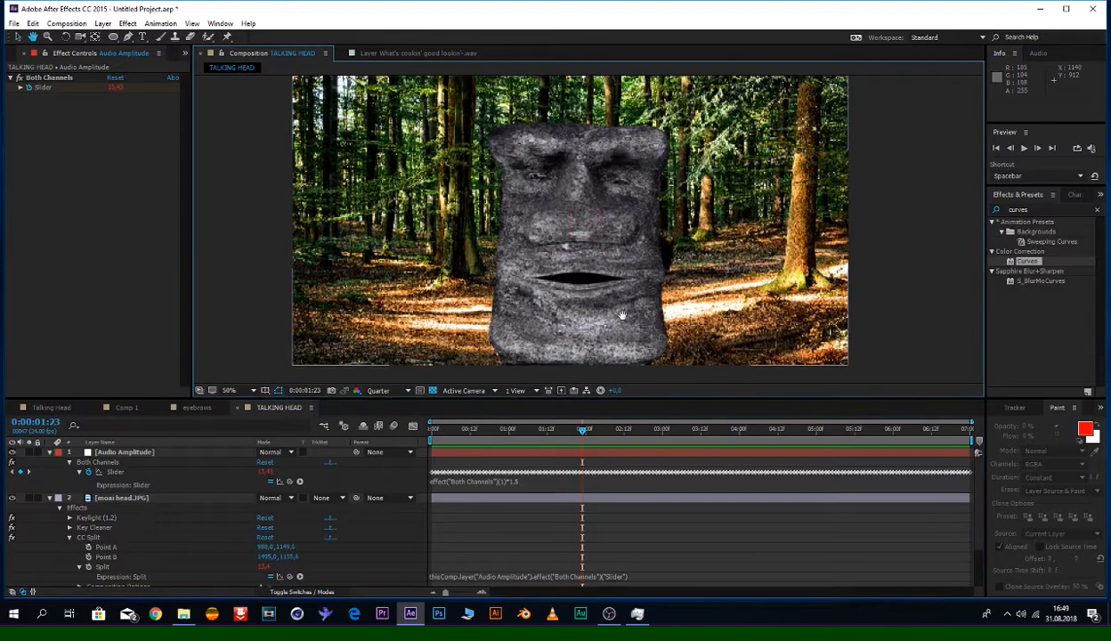
Step: Collapse the layer properties, create a new shape layer and rename it "white pupil"
left_click(50, 452)
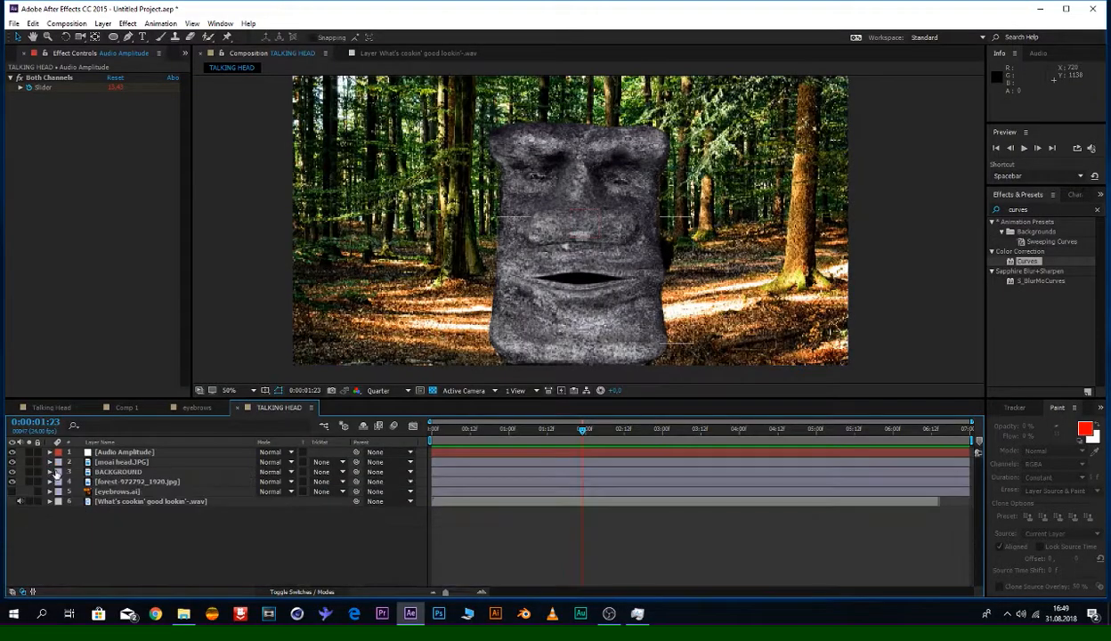
left_click(103, 24)
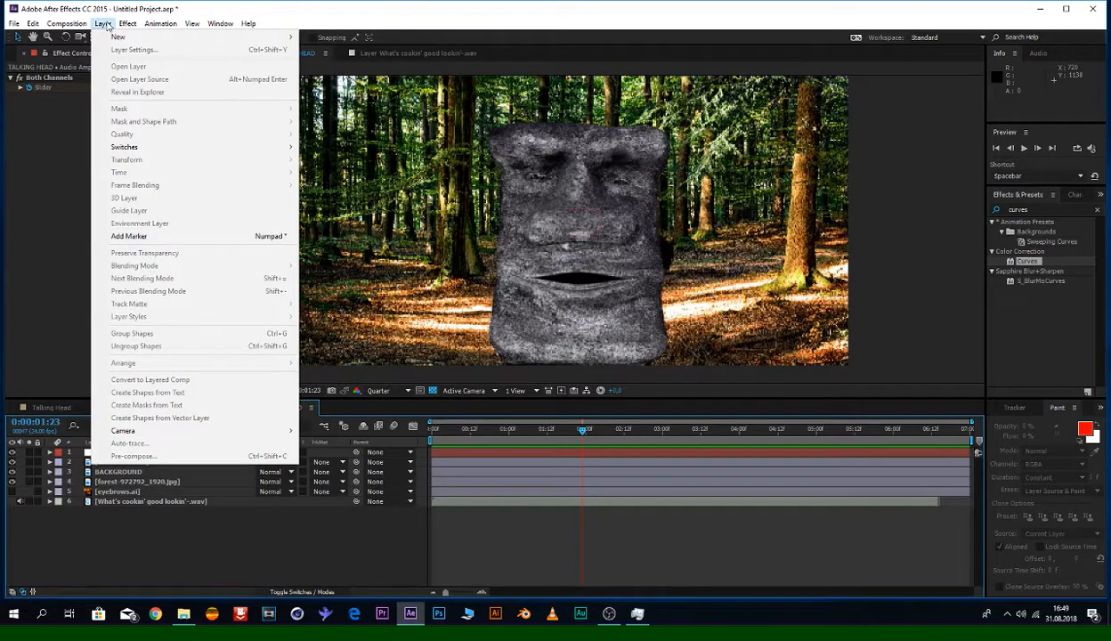
mouse_move(137, 38)
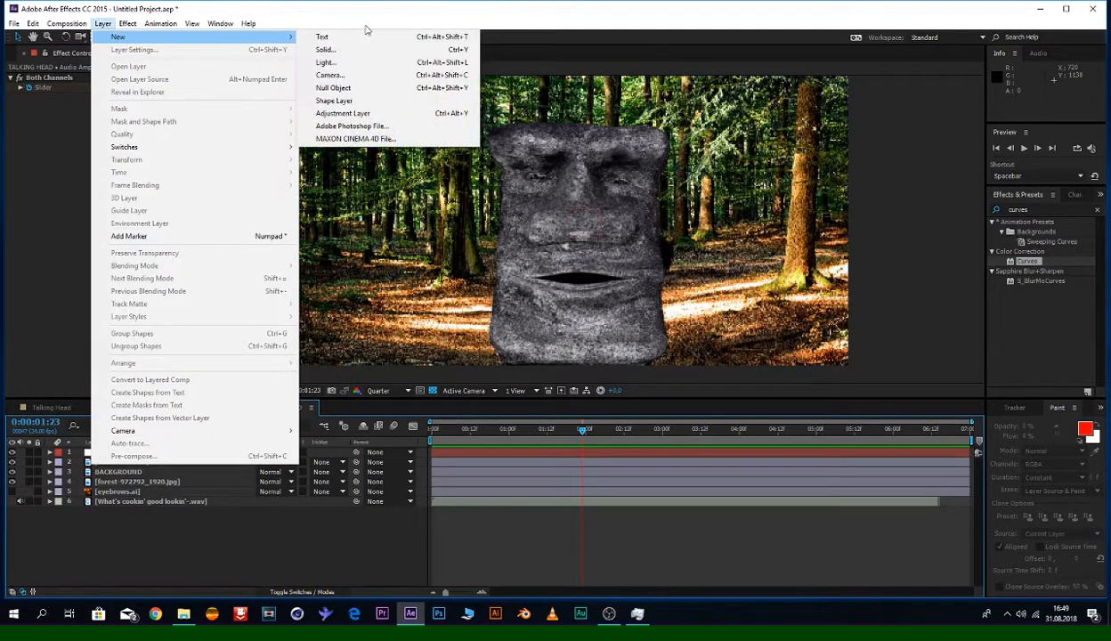
left_click(399, 101)
right_click(170, 453)
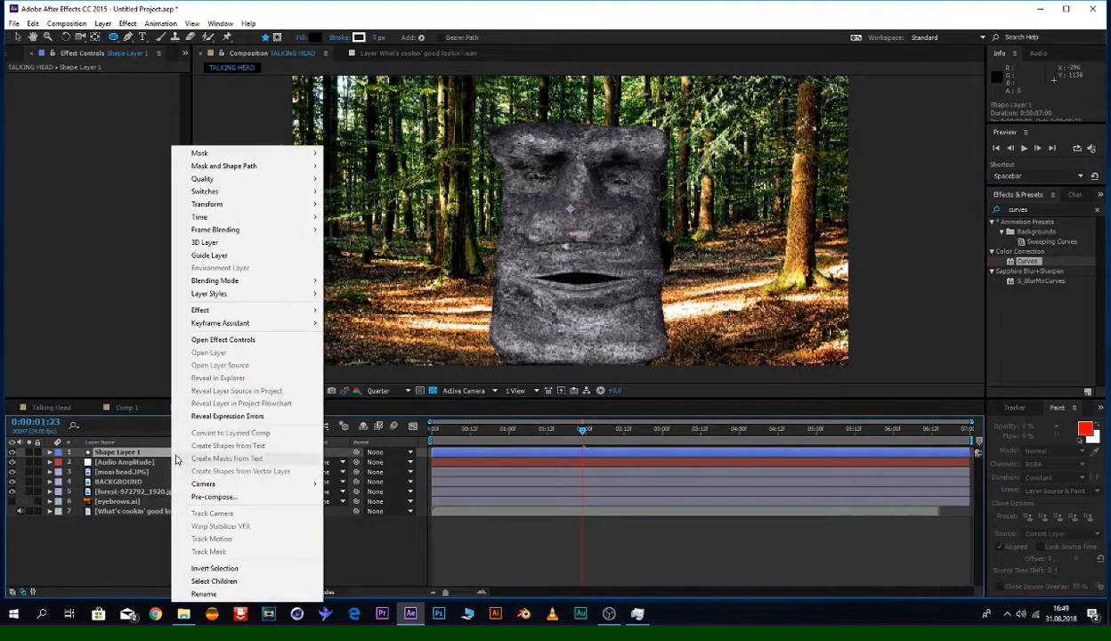
left_click(203, 591)
type("white")
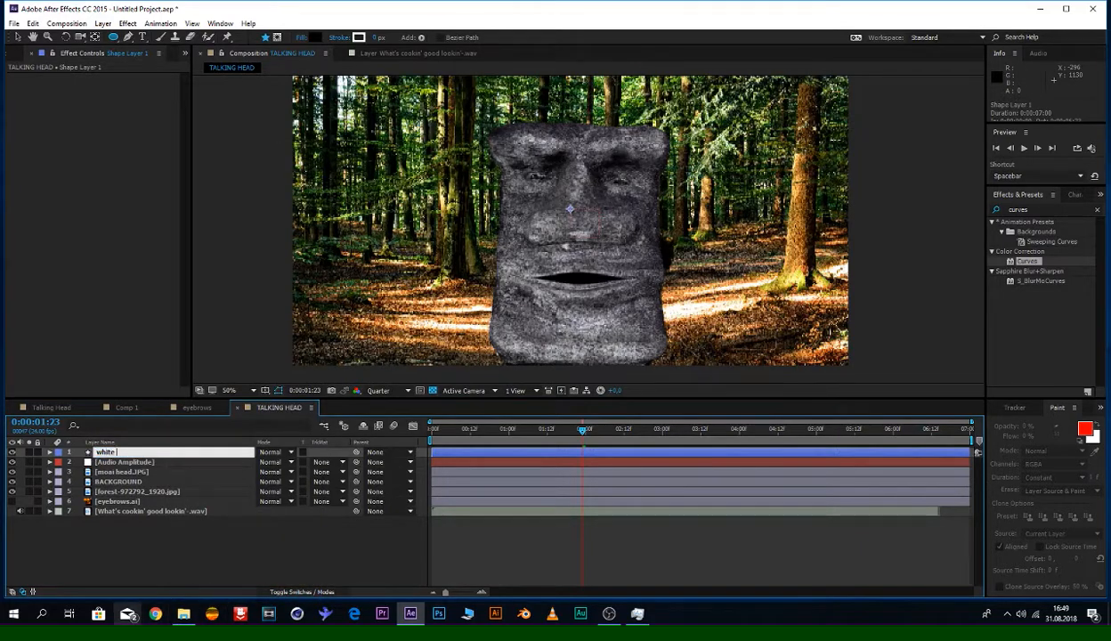
type(" pupil")
key("Return")
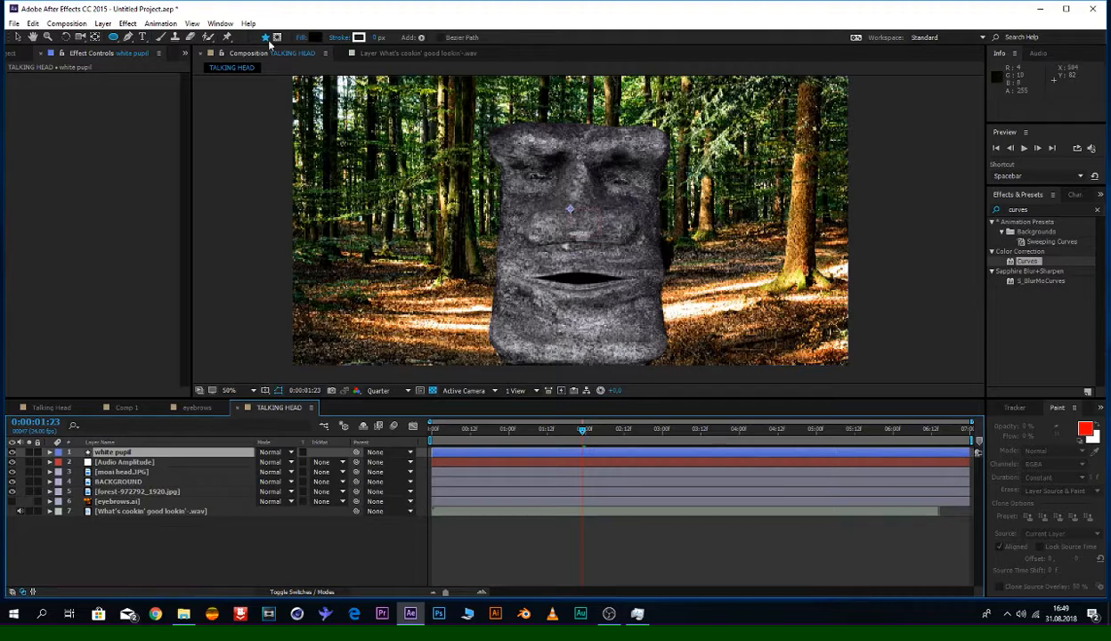
Step: Set the white pupil shape's stroke to None and its fill colour to FFFFFF
left_click_drag(378, 39, 370, 40)
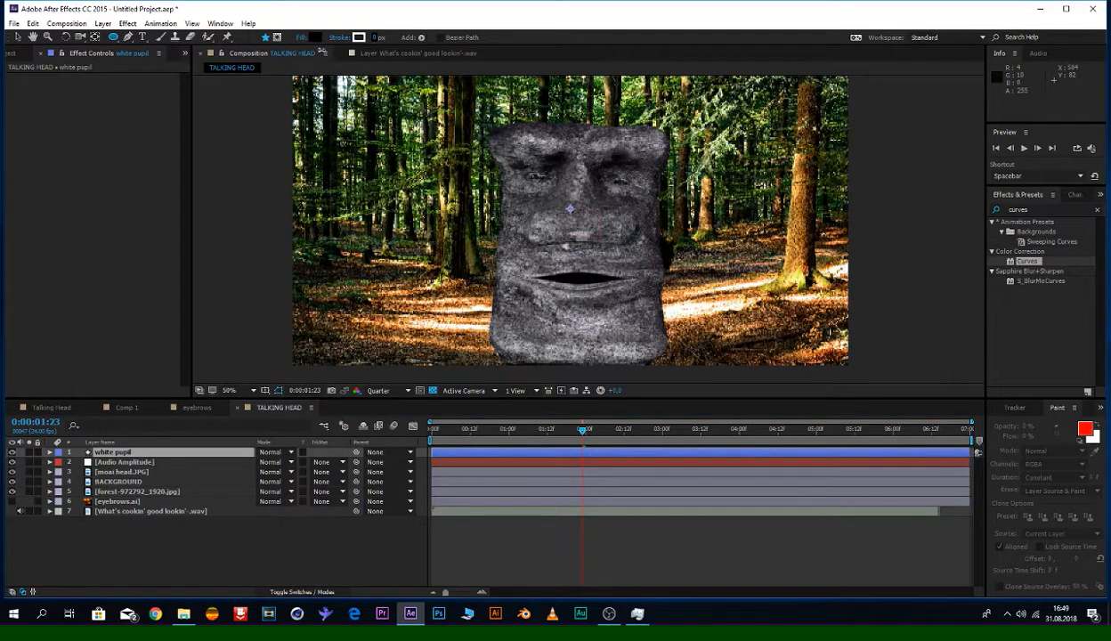
left_click(359, 37)
key("Escape")
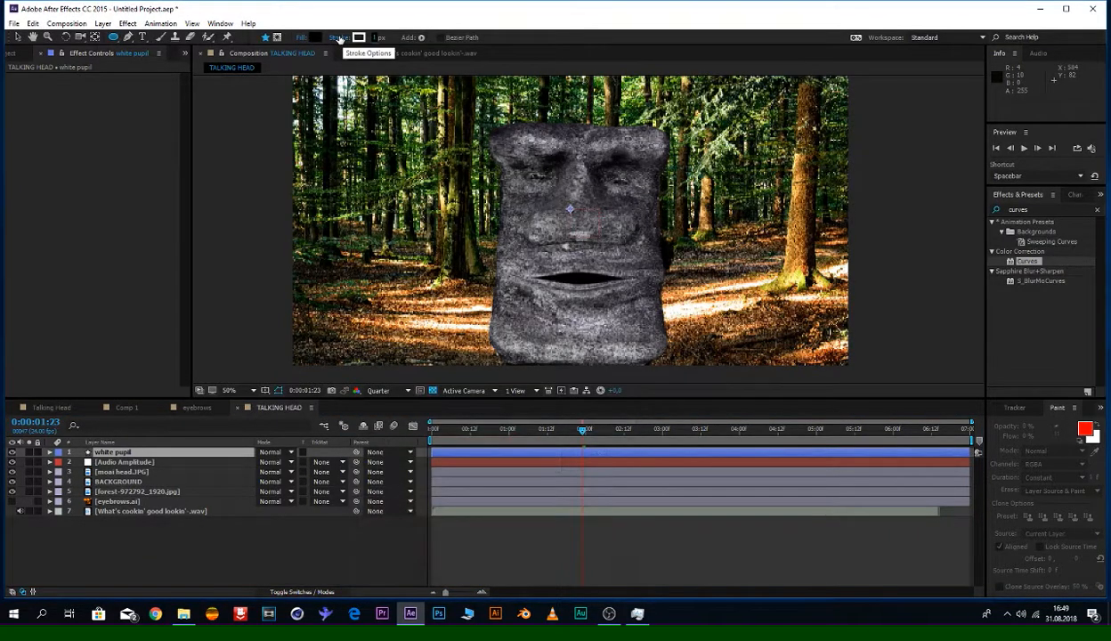
left_click(339, 39)
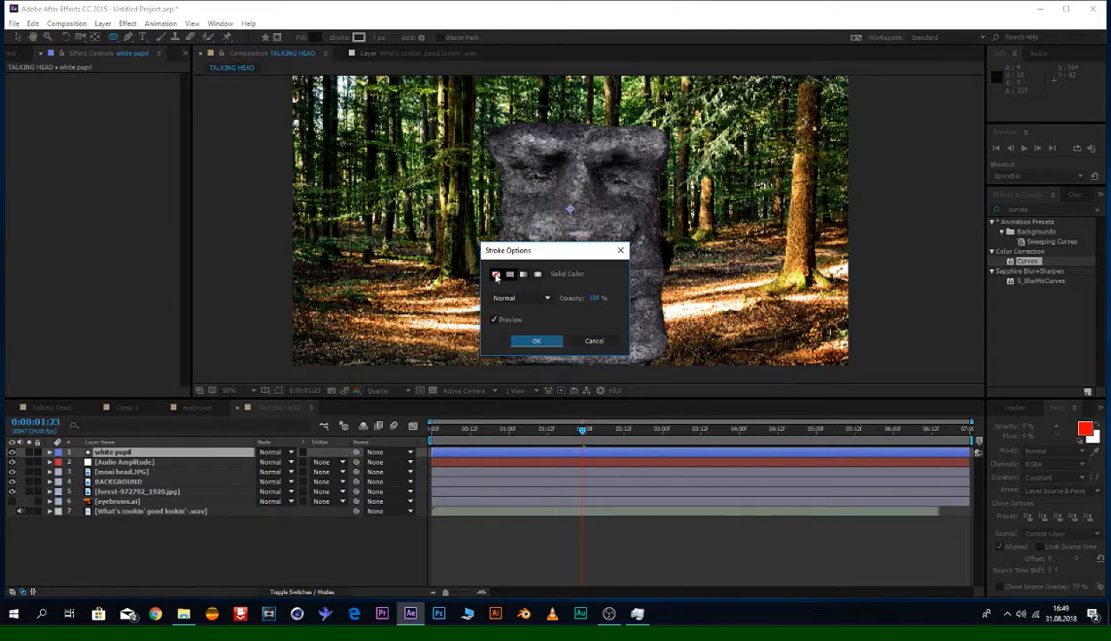
left_click(496, 275)
left_click(535, 344)
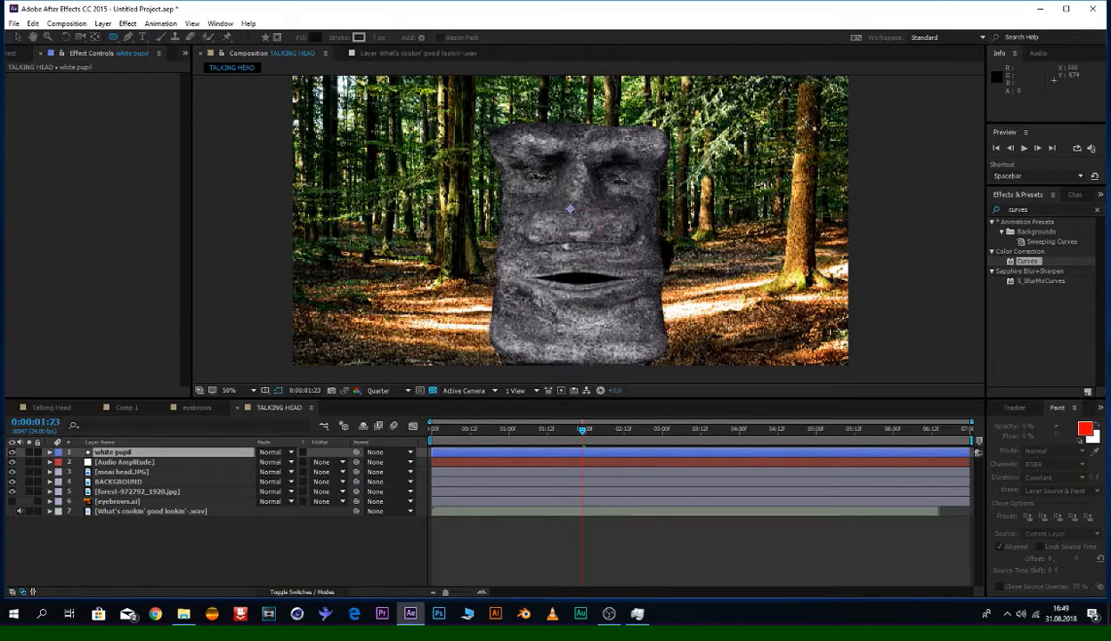
left_click(314, 38)
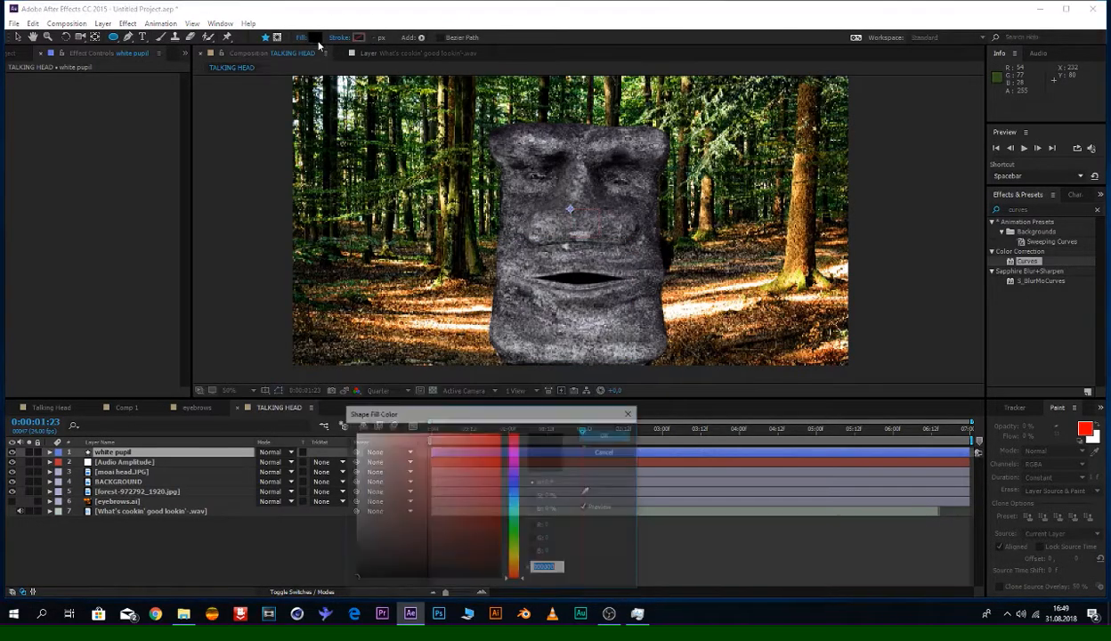
type("ffffff")
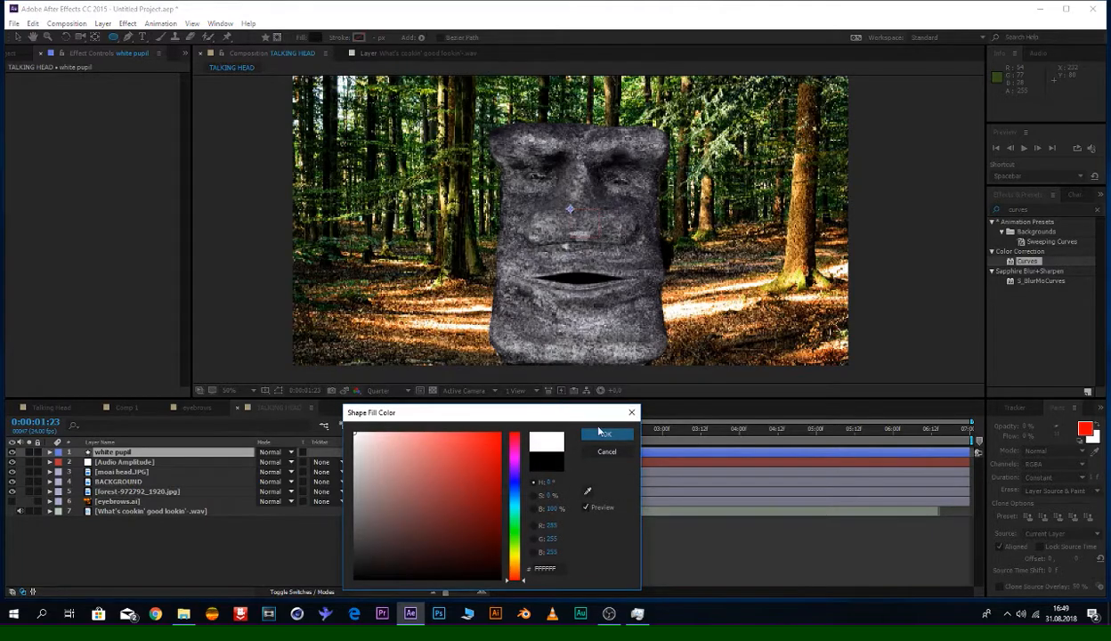
left_click(604, 434)
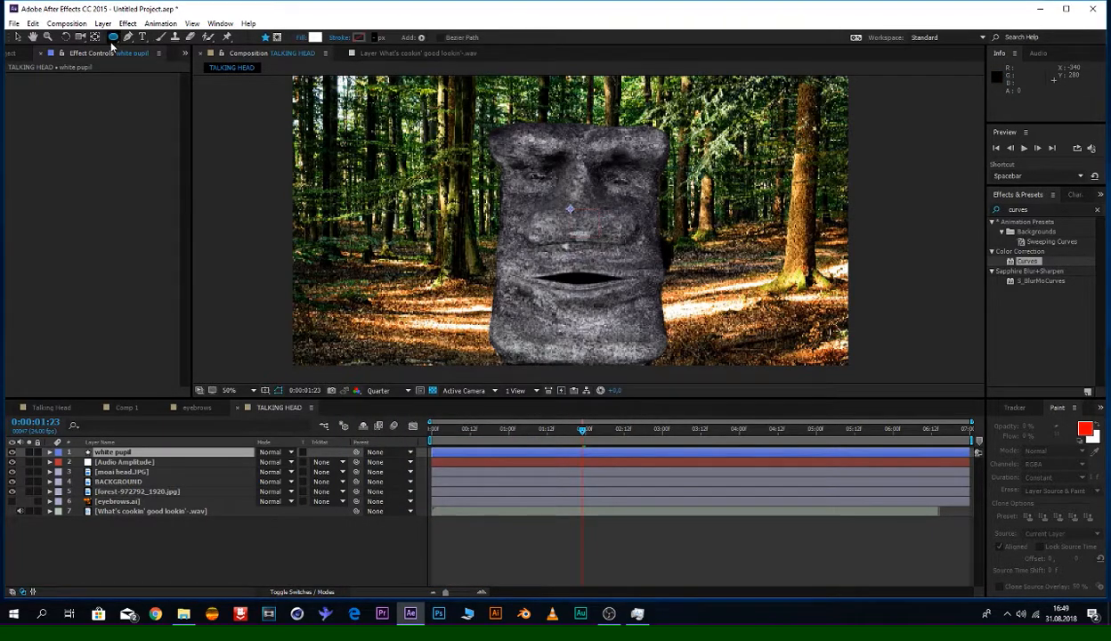
Step: Draw a white rounded rectangle about 102 px wide over the moai head's left-hand eye on the white pupil layer
left_click(112, 40)
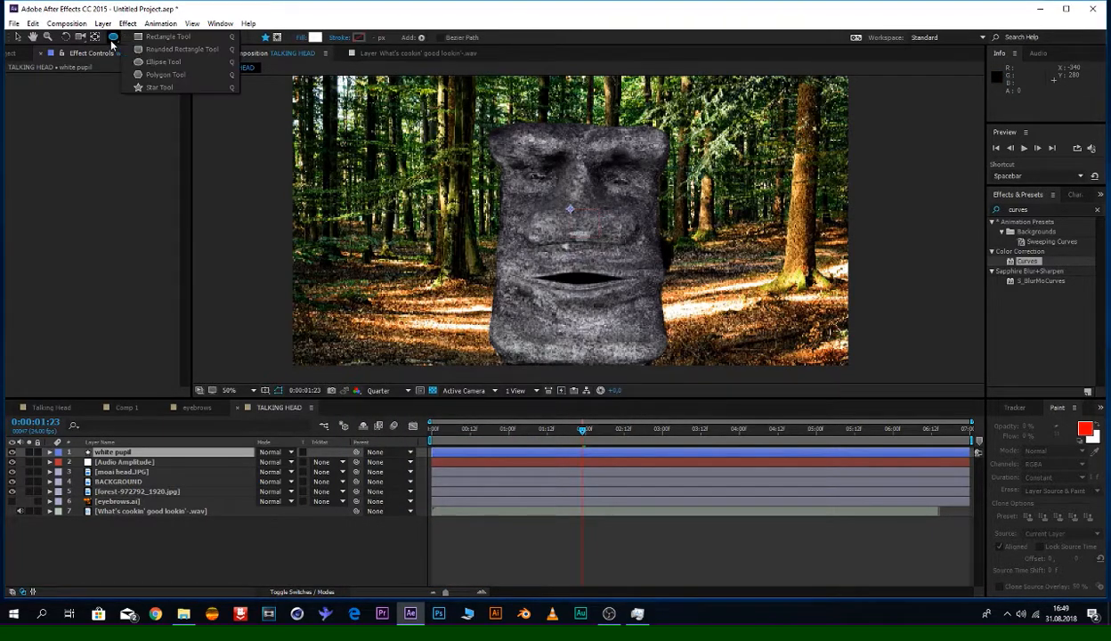
left_click(179, 51)
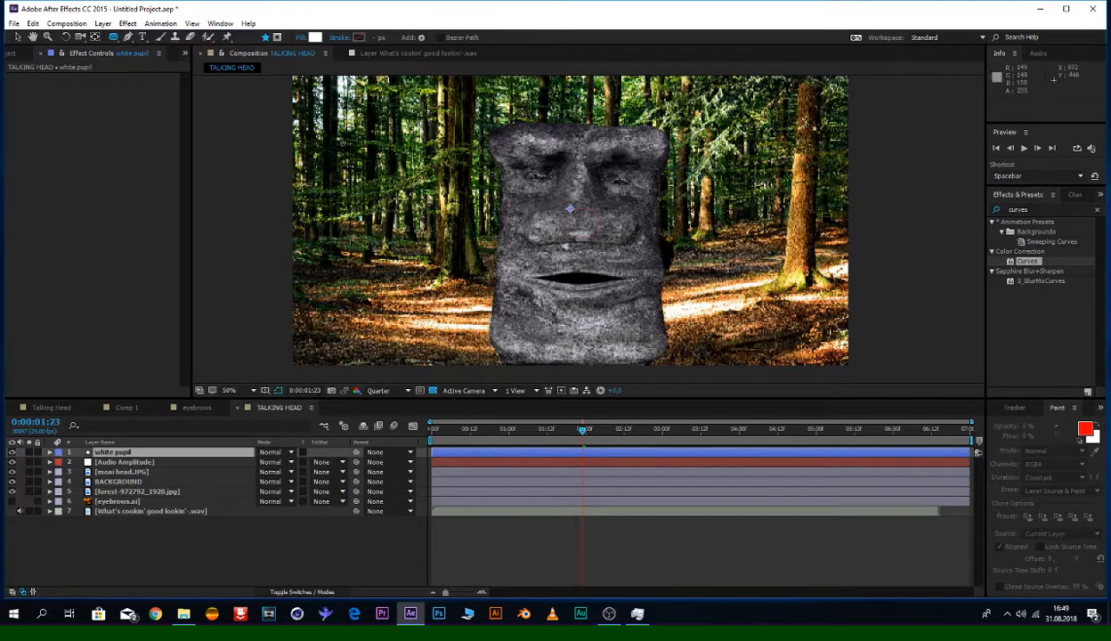
scroll(564, 354, "up", 4)
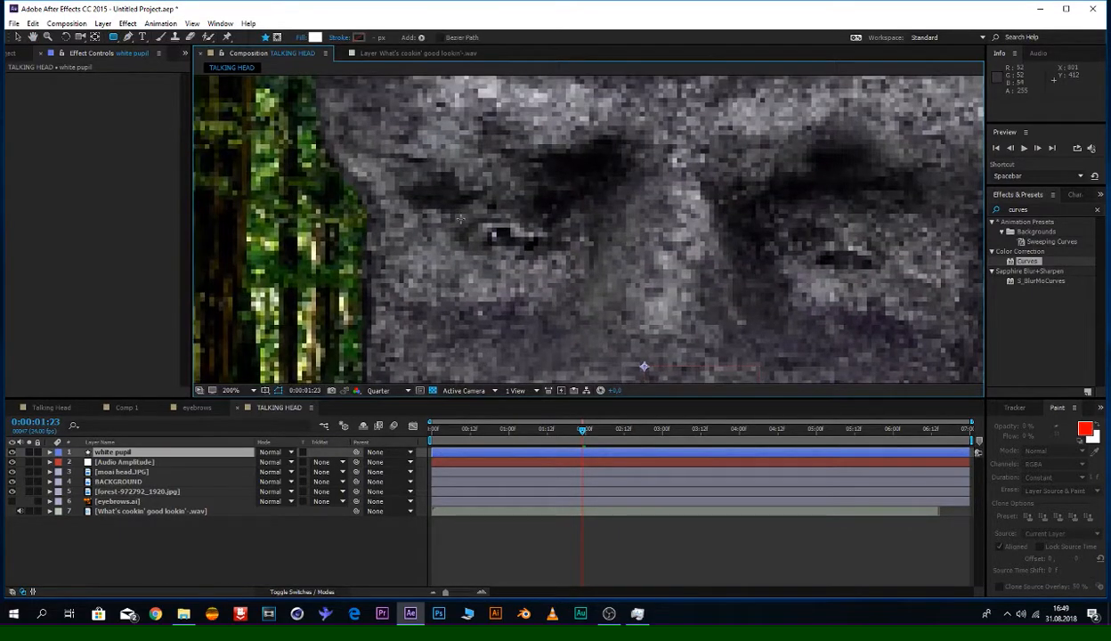
left_click_drag(451, 216, 570, 248)
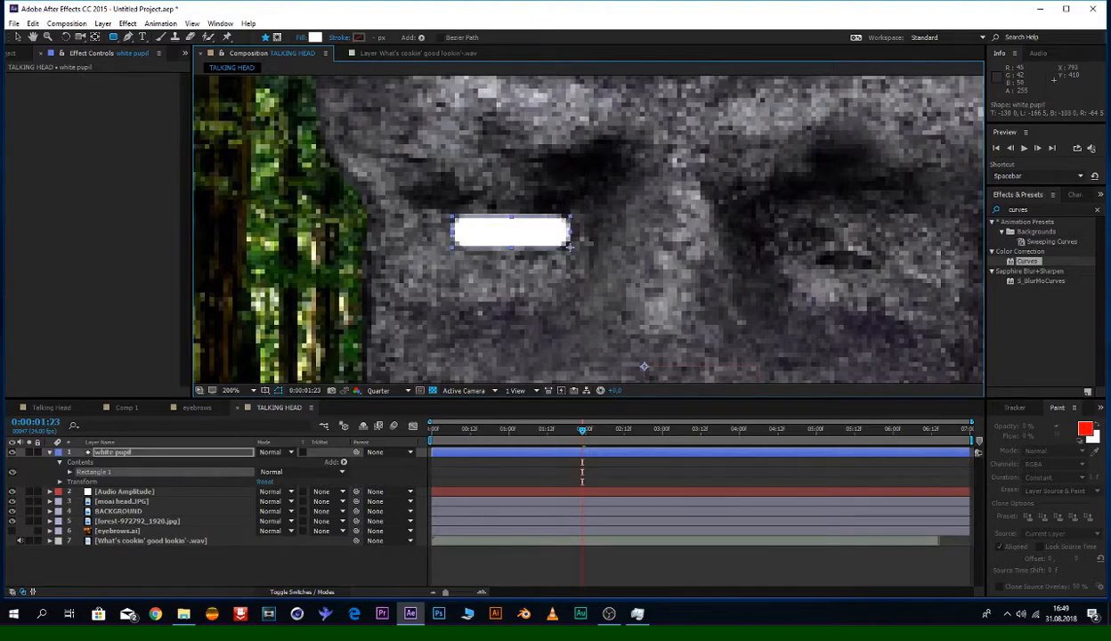
scroll(622, 301, "down", 2)
left_click_drag(679, 329, 651, 302)
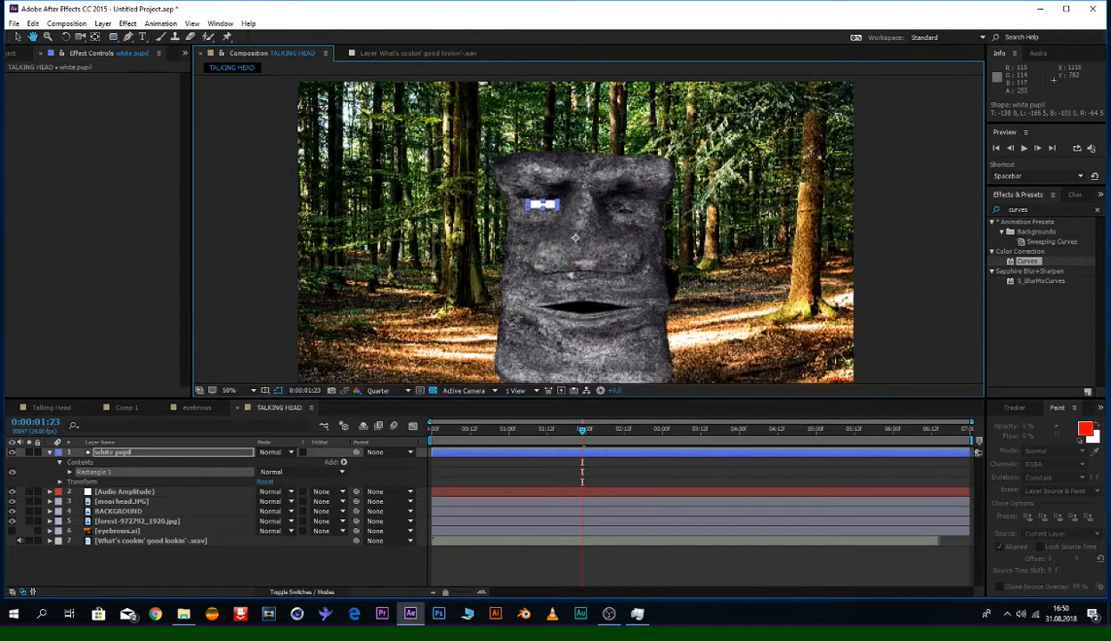
left_click(610, 464)
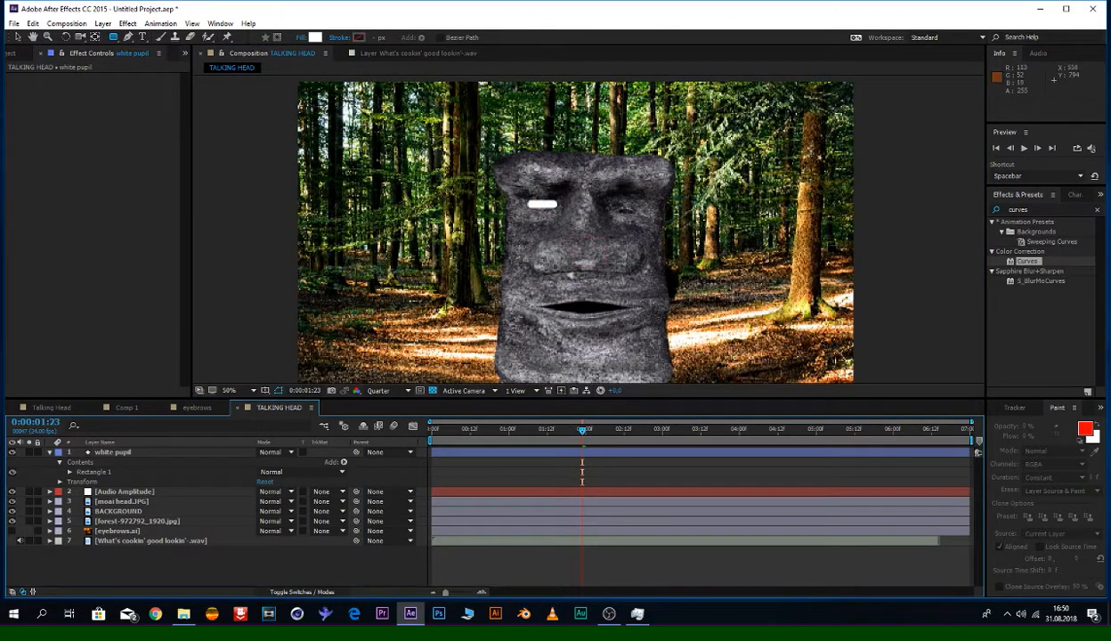
left_click(169, 455)
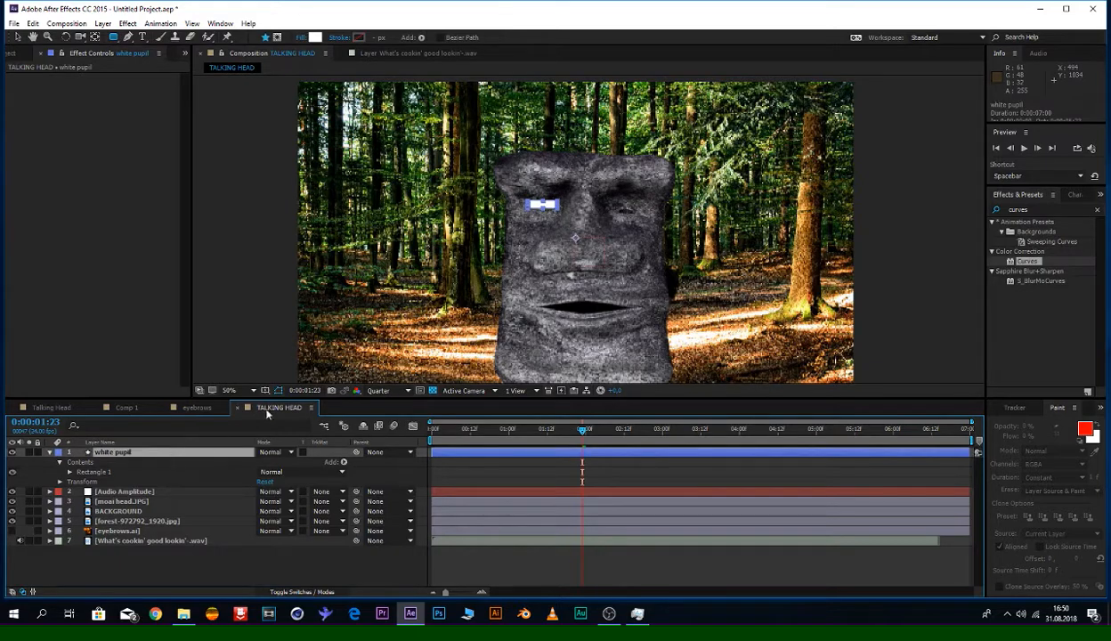
Step: With no layer selected, draw a black-filled circle about 42 px wide over the middle of the white rounded rectangle
left_click(473, 484)
left_click_drag(113, 37, 153, 67)
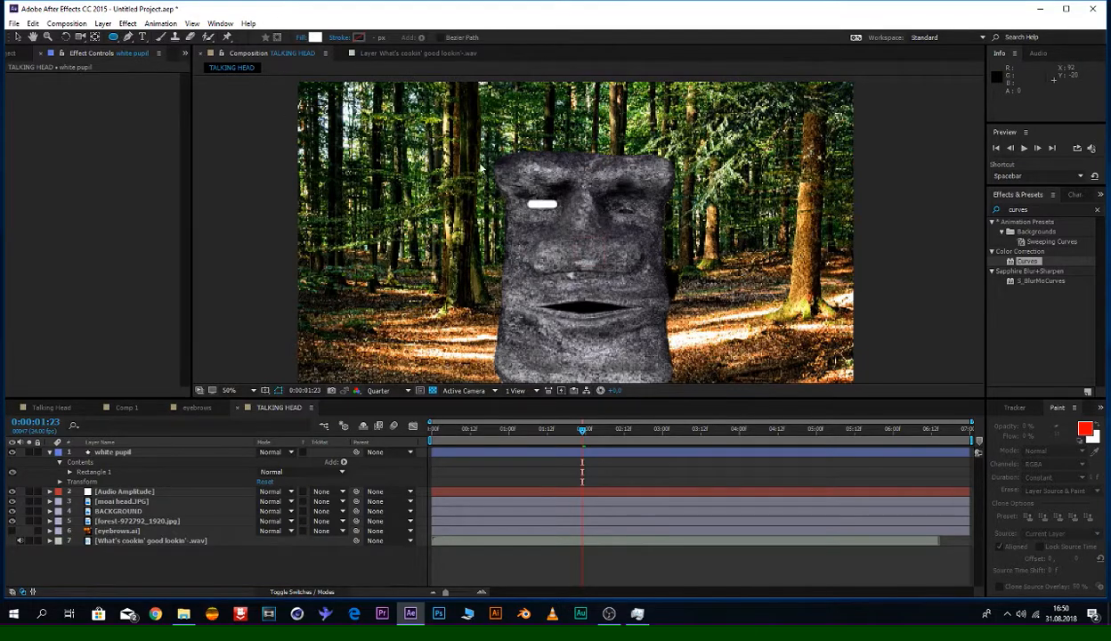
left_click(315, 38)
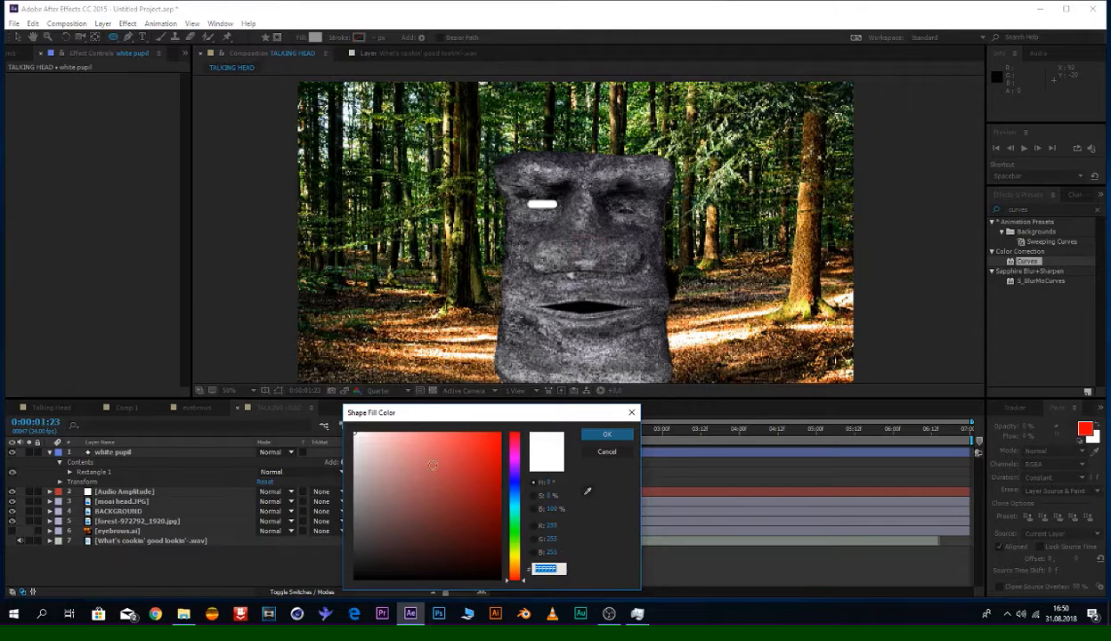
left_click(607, 434)
scroll(537, 204, "up", 1)
left_click_drag(525, 210, 622, 255)
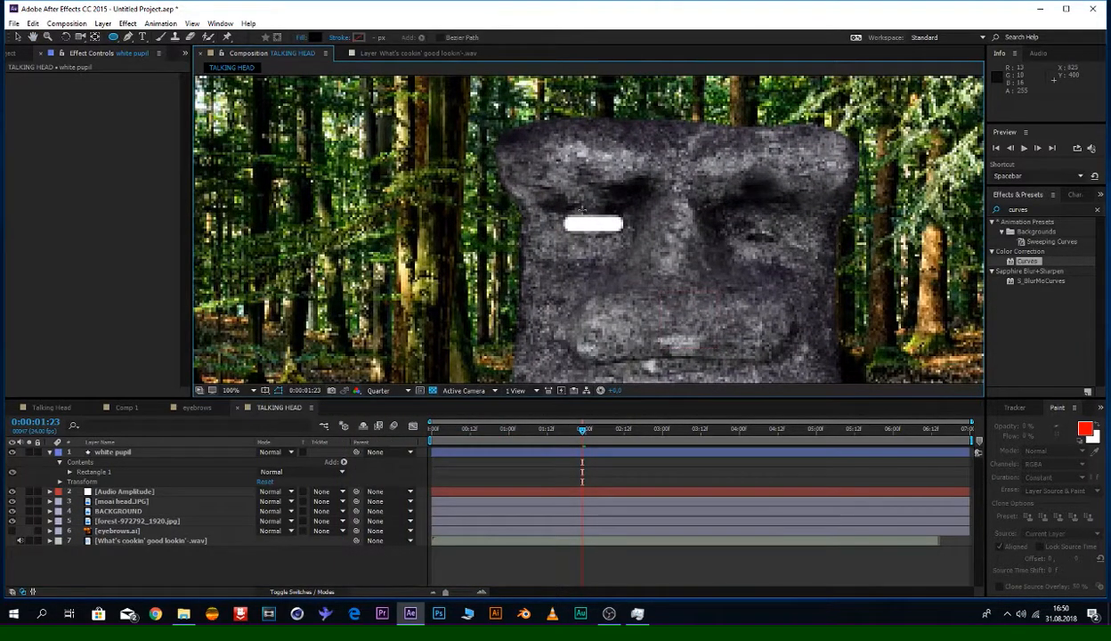
left_click_drag(581, 208, 609, 235)
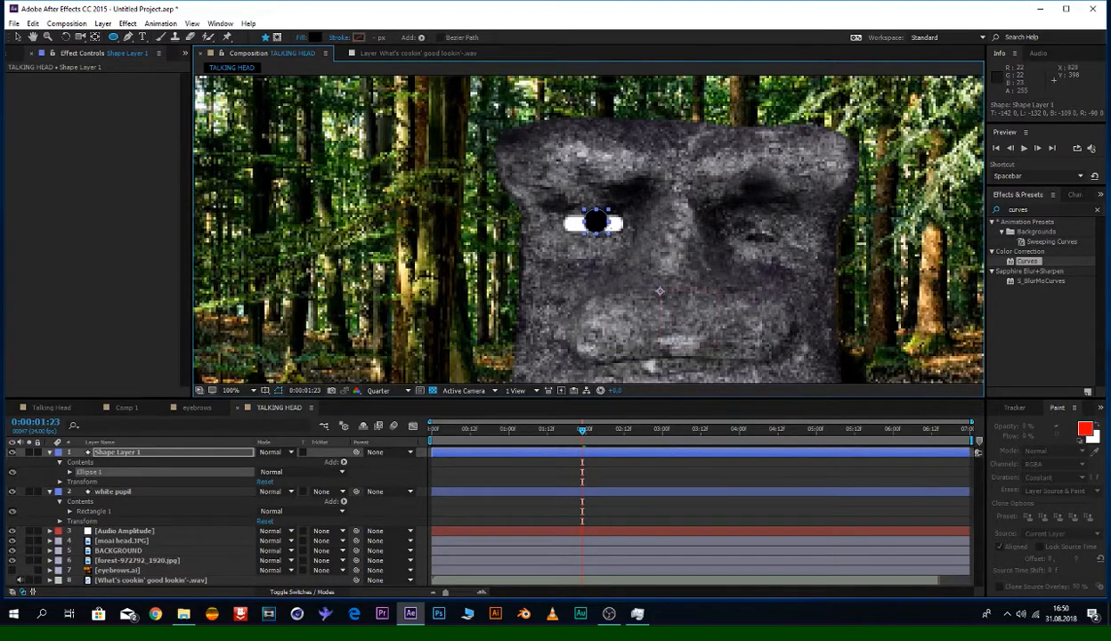
Step: Examine the drawn eye up close and compare the outlines of the black circle and the white rounded rectangle
key("h")
scroll(588, 230, "up", 1)
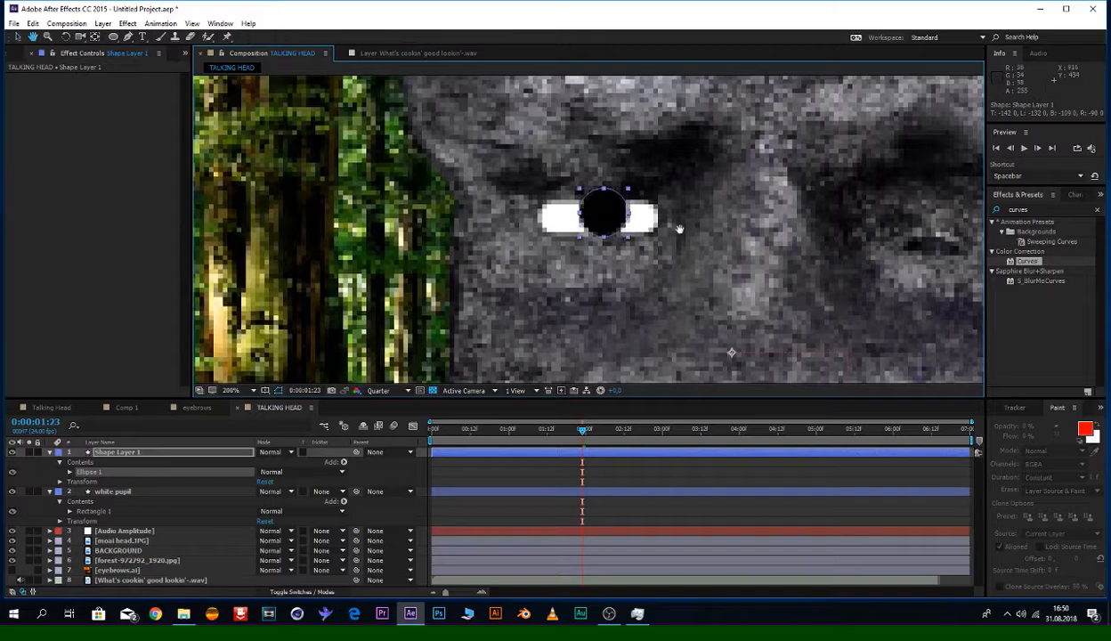
left_click_drag(679, 229, 646, 214)
key("q")
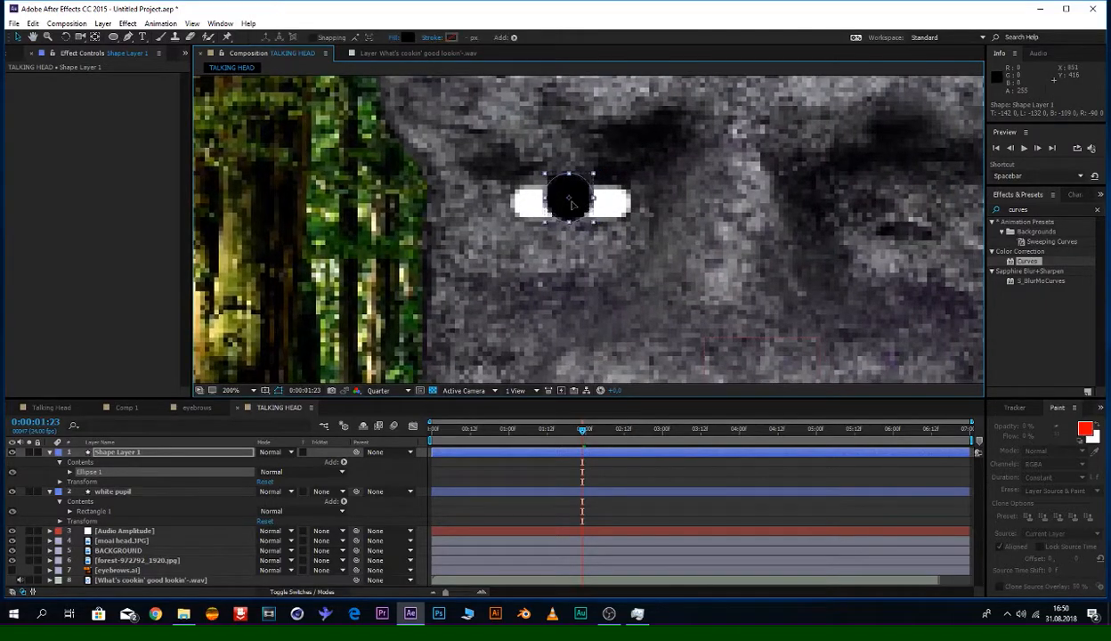
key("comma")
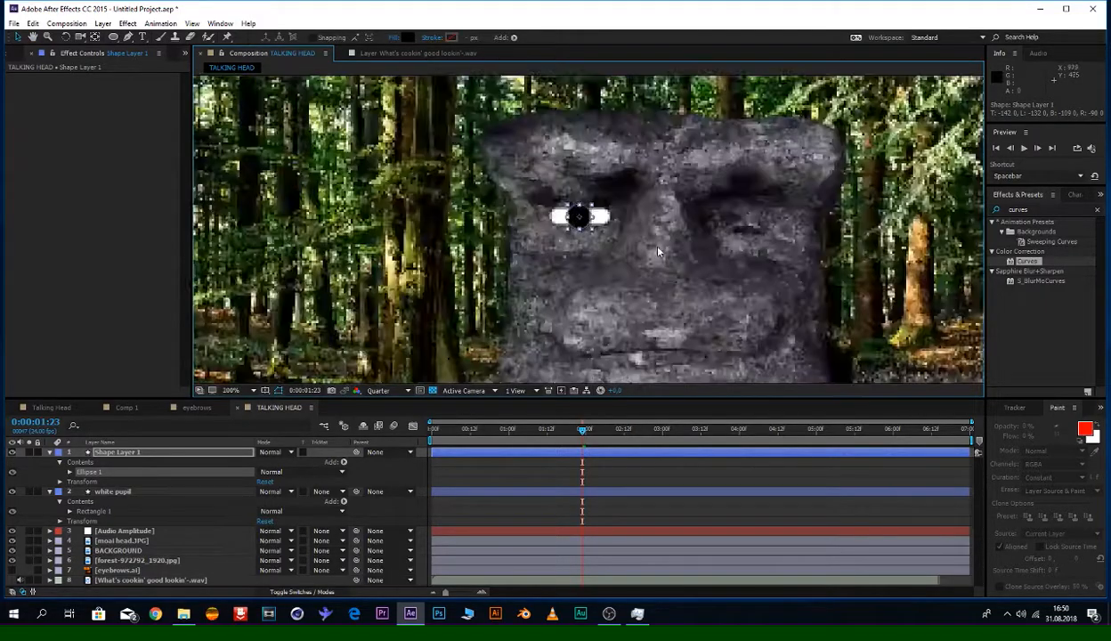
scroll(658, 247, "down", 2)
left_click(661, 248)
left_click_drag(684, 251, 596, 224)
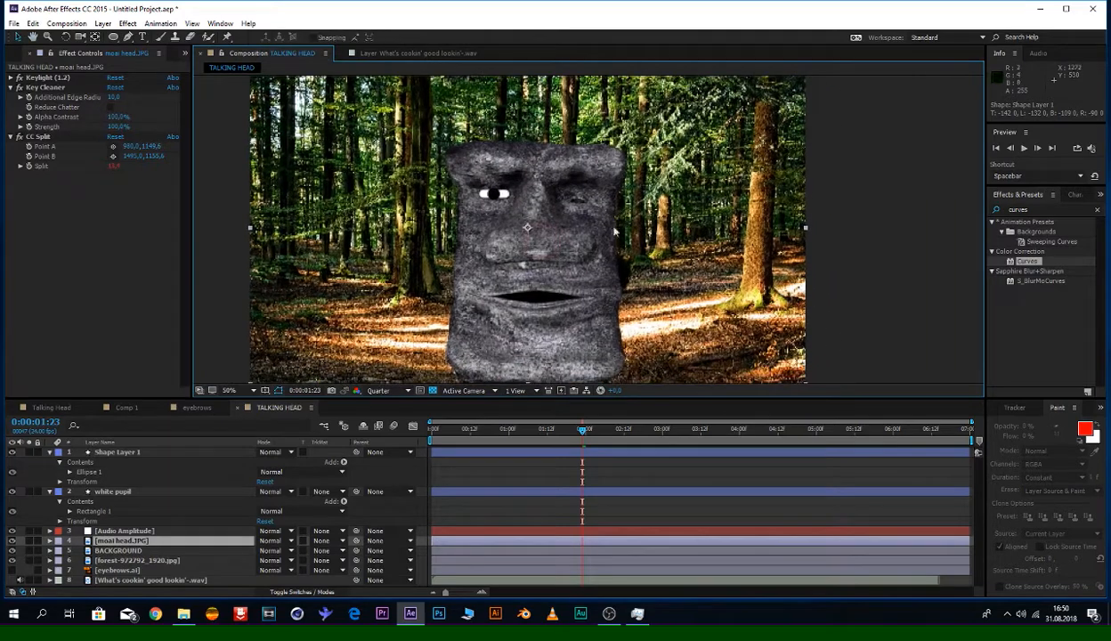
left_click(113, 492)
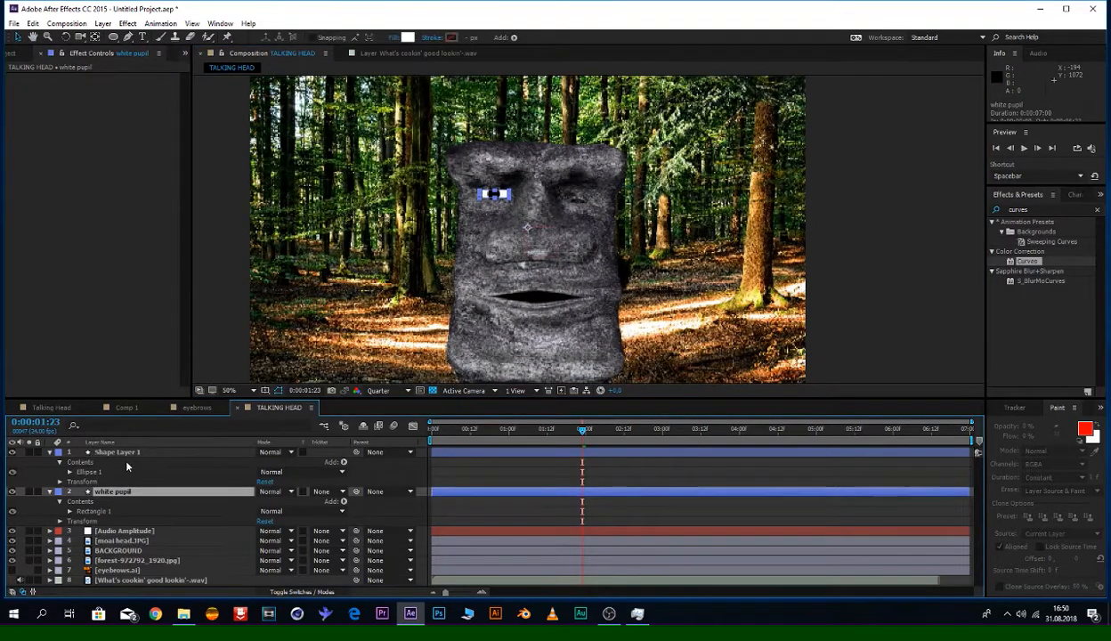
left_click(127, 454)
left_click(113, 492)
key("period")
left_click_drag(449, 238, 622, 270)
scroll(539, 299, "up", 1)
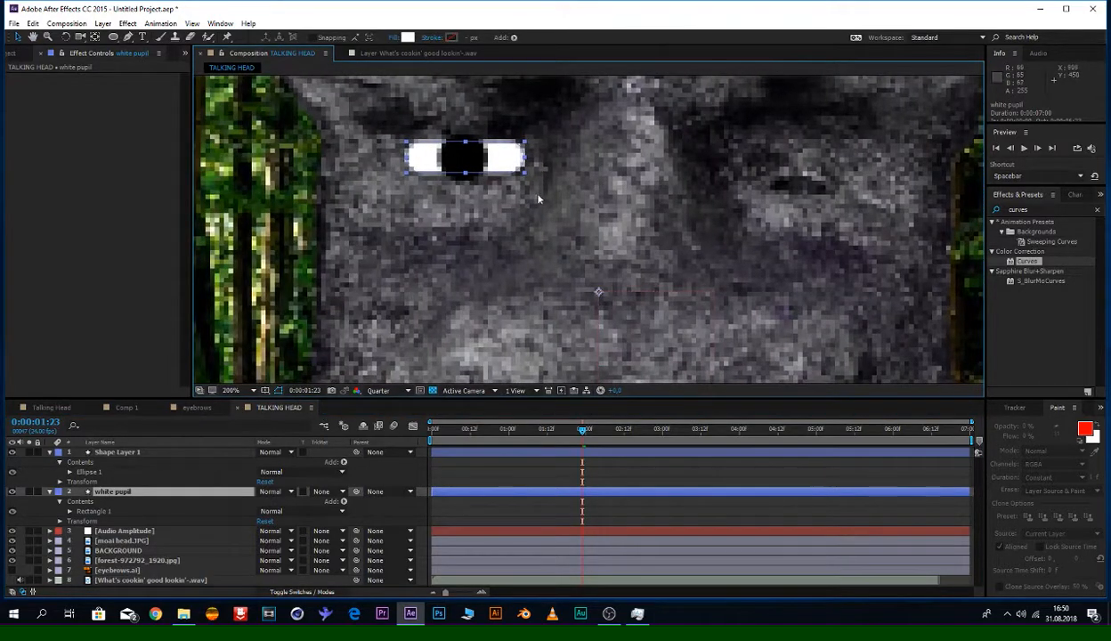
scroll(422, 233, "up", 1)
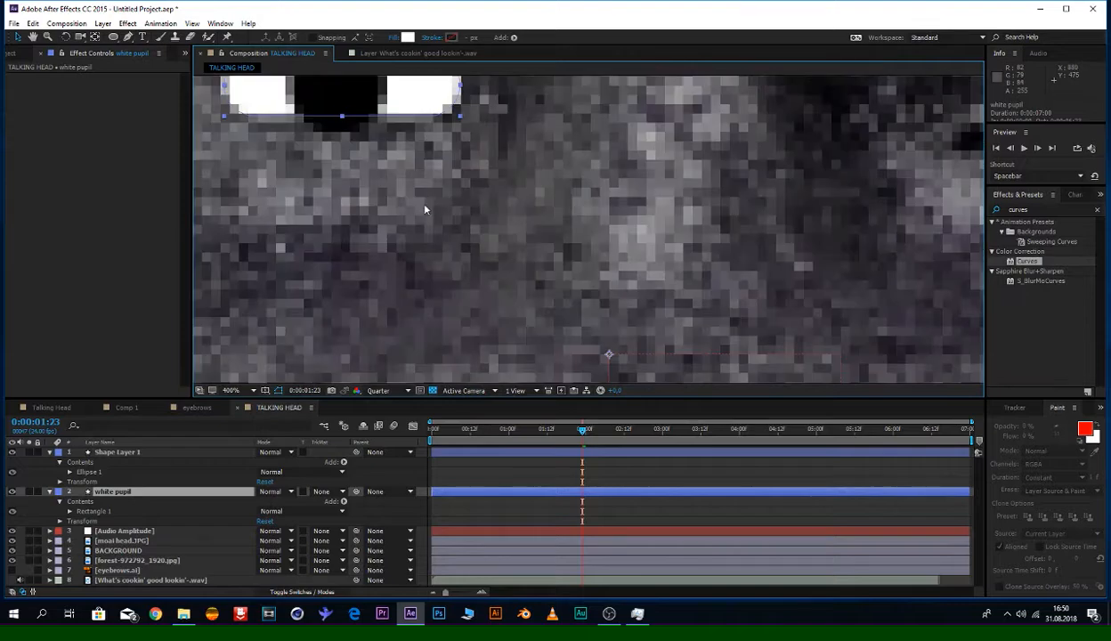
left_click_drag(424, 210, 506, 289)
left_click_drag(409, 218, 465, 210)
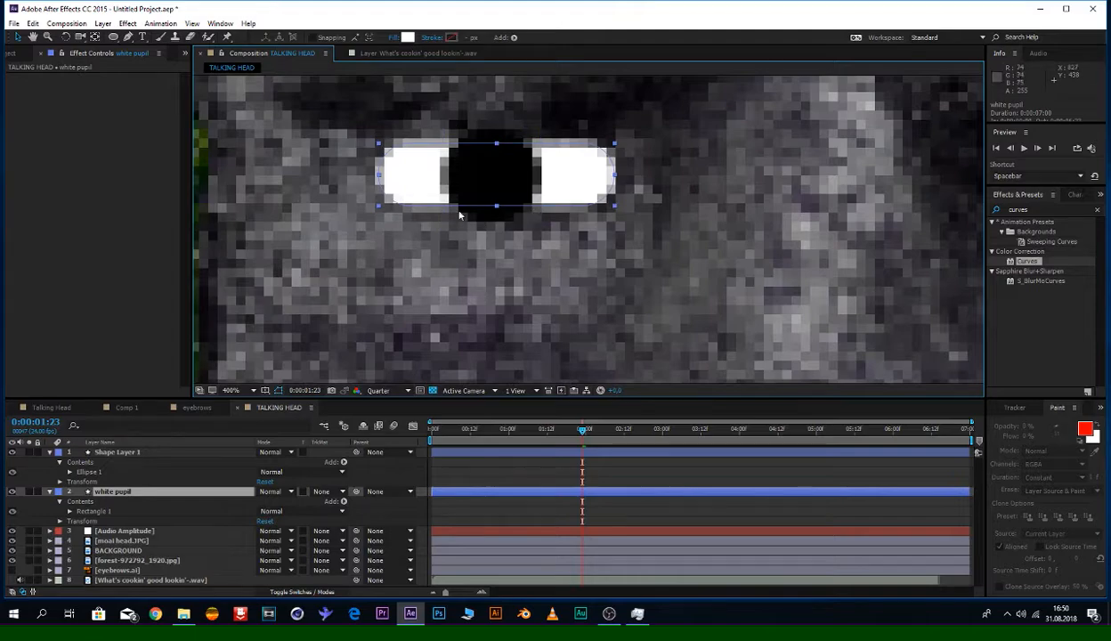
Step: Rename the black circle's shape layer to "black eye"
left_click(136, 453)
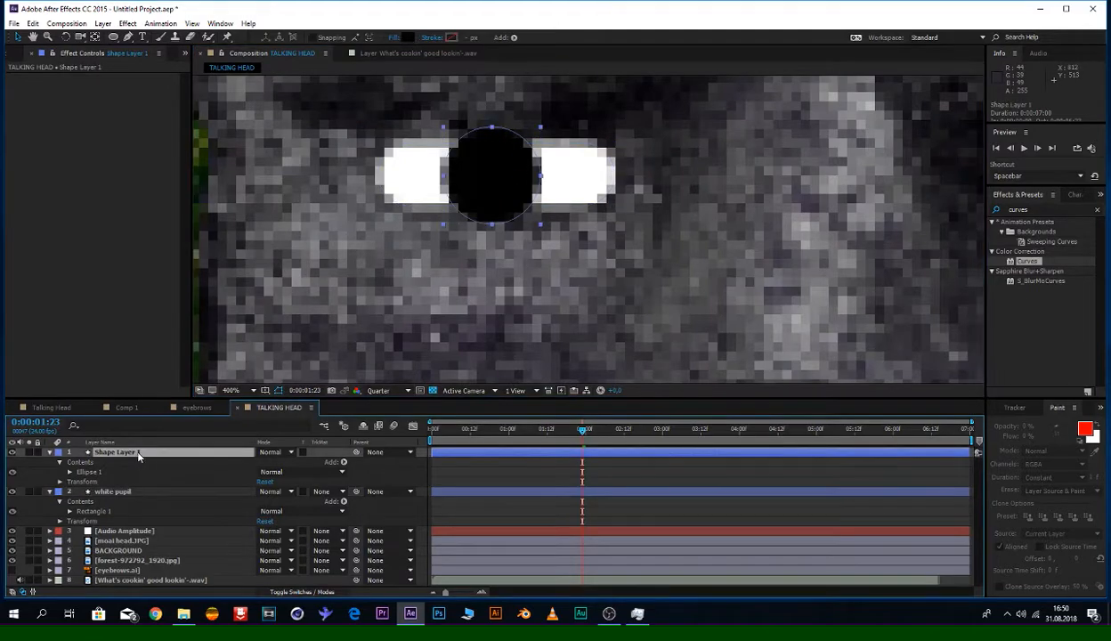
right_click(138, 454)
left_click(169, 588)
type("bla")
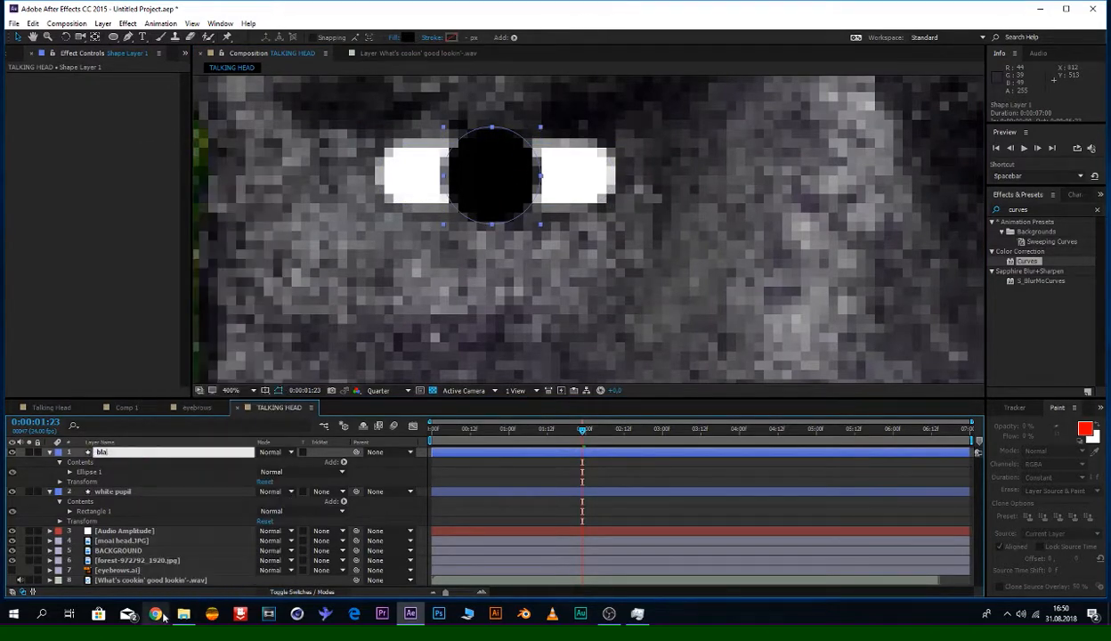
type("ck eye")
key("Return")
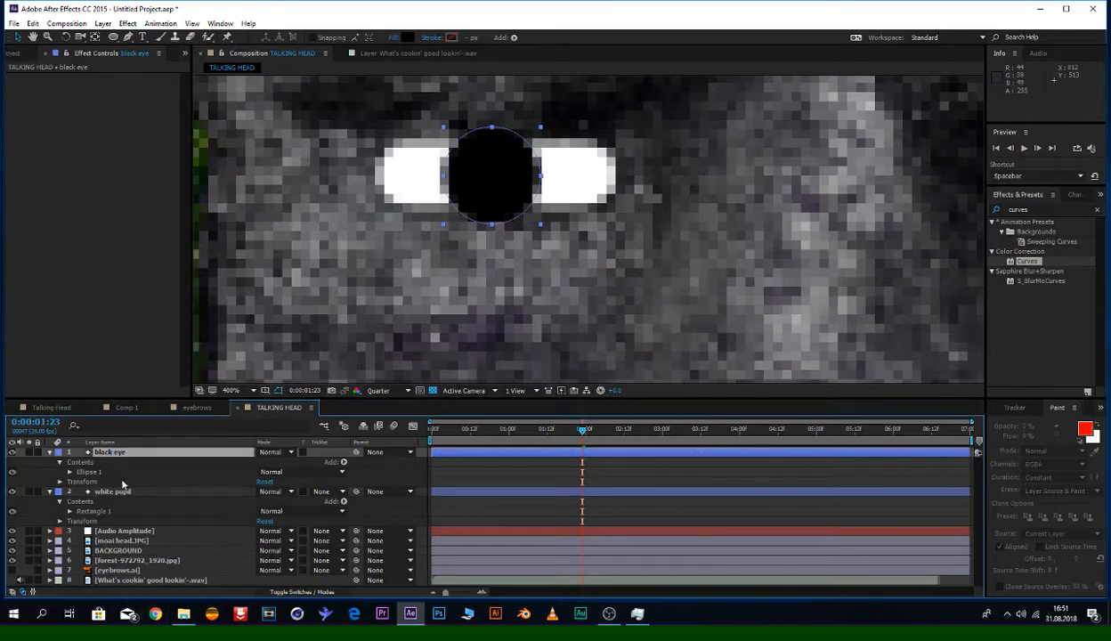
Step: Move the black eye layer below white pupil and set its track matte to Alpha Matte "white pupil"
left_click_drag(129, 459, 140, 524)
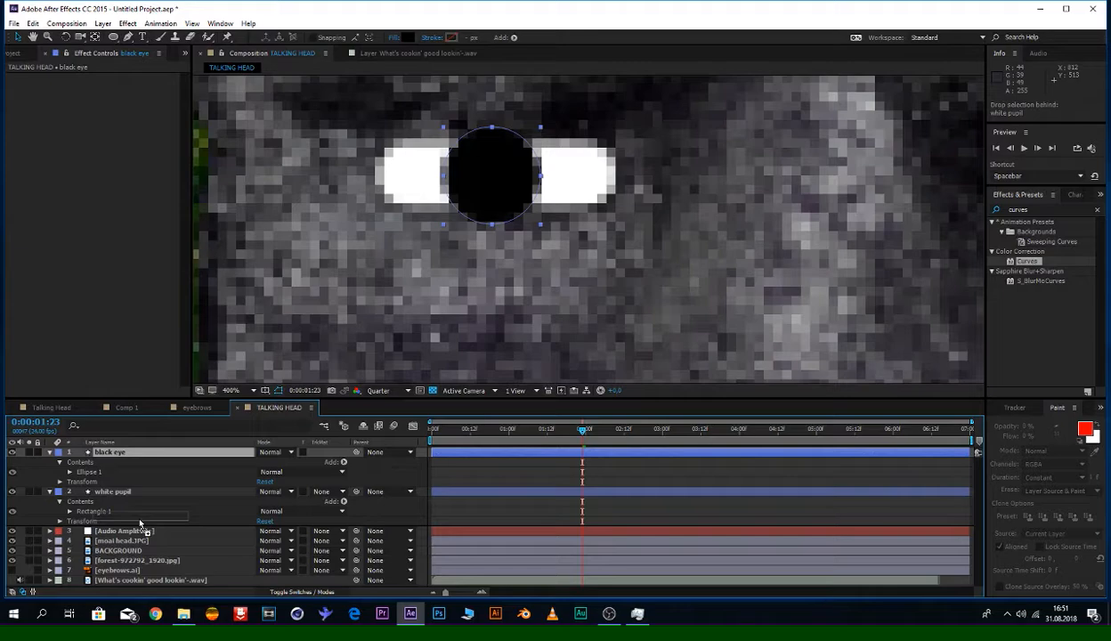
left_click_drag(140, 525, 140, 526)
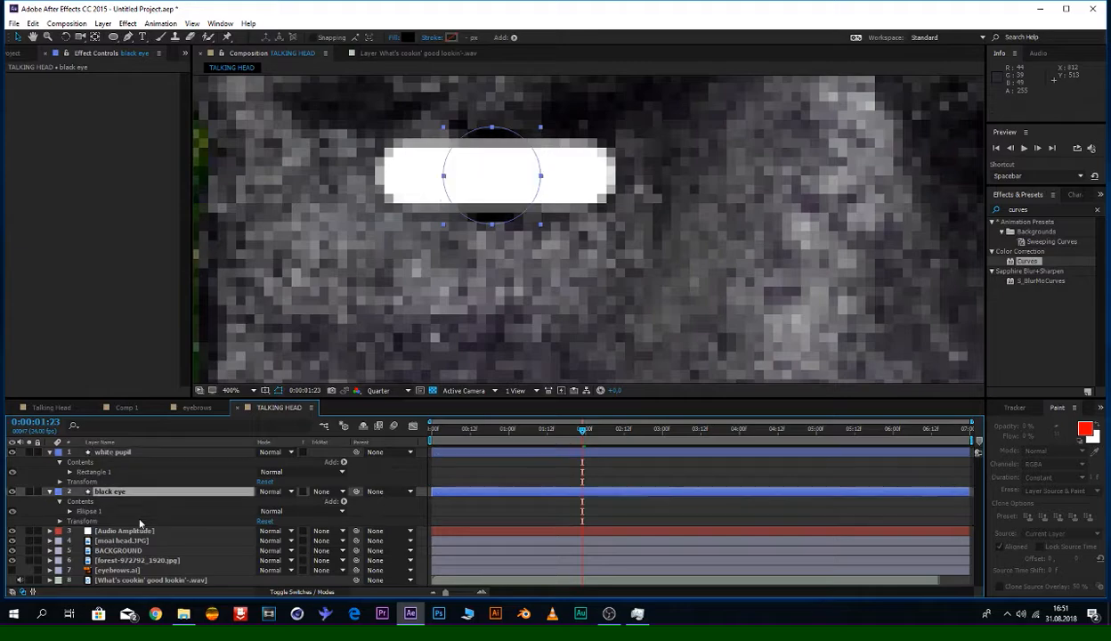
left_click(334, 492)
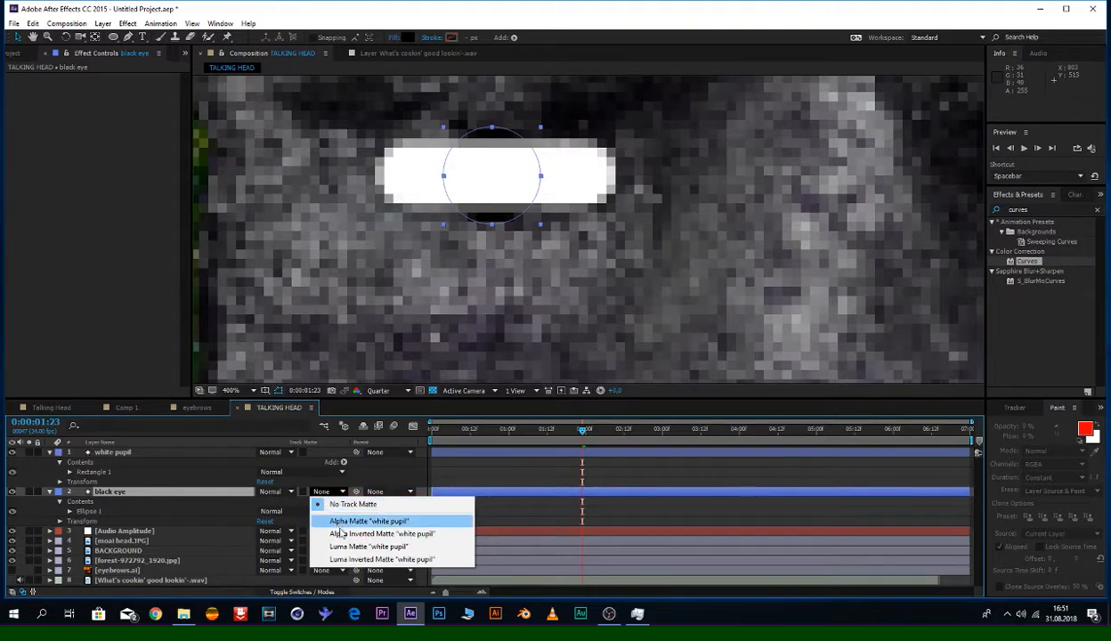
left_click(341, 523)
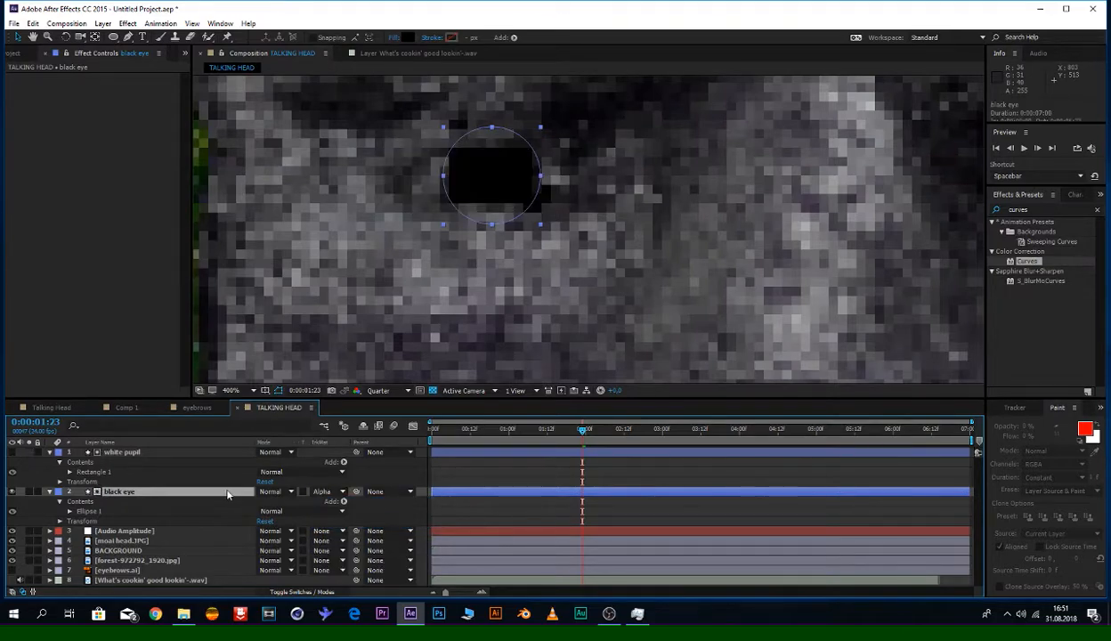
key("F4")
key("F4")
Step: Duplicate the white pupil layer and move the copy directly below the black eye layer
left_click(150, 453)
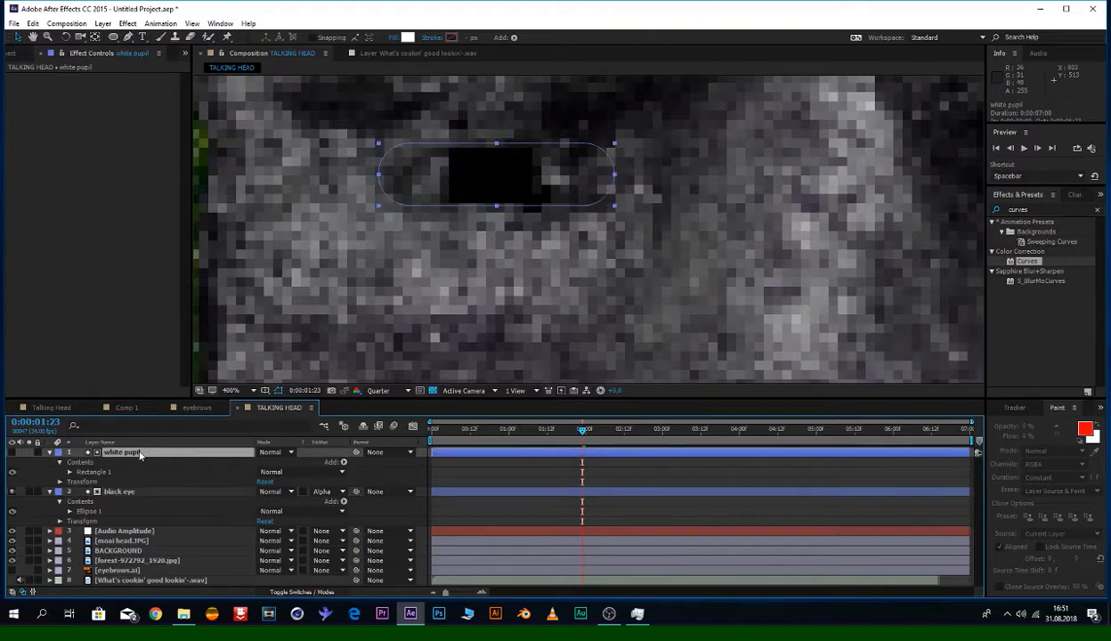
key("ctrl+d")
left_click_drag(144, 456, 139, 533)
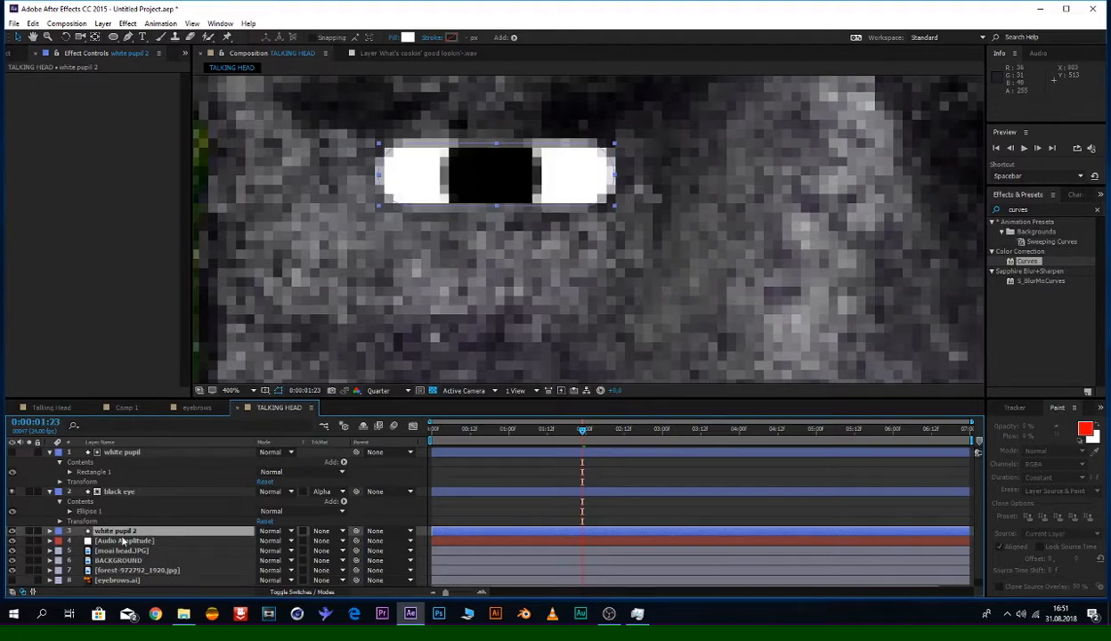
scroll(499, 243, "down", 2)
scroll(498, 242, "down", 2)
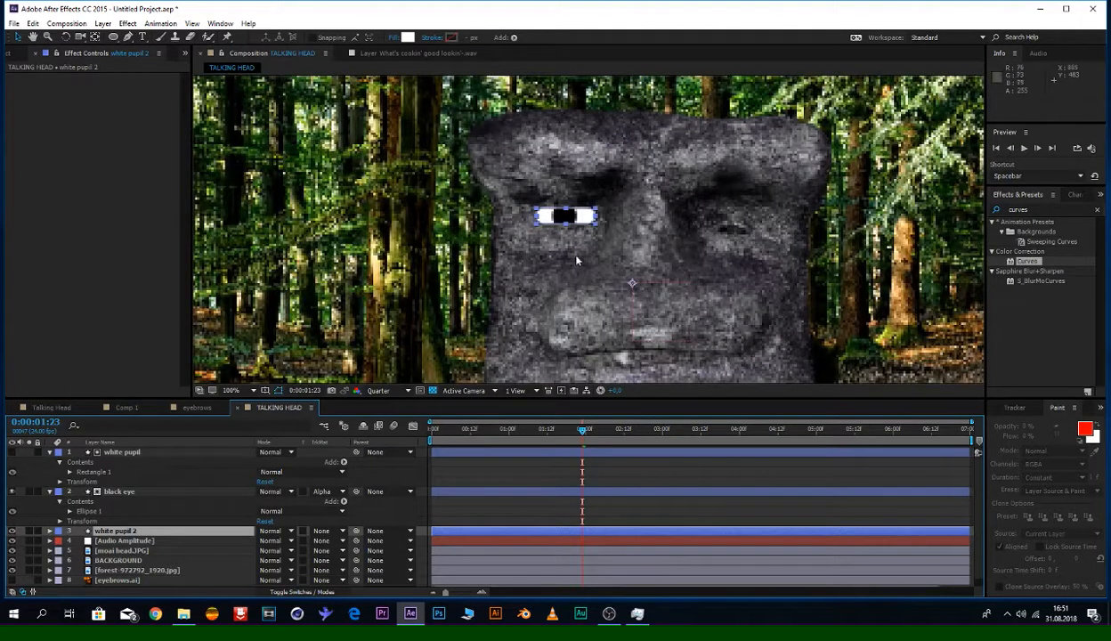
scroll(570, 258, "up", 4)
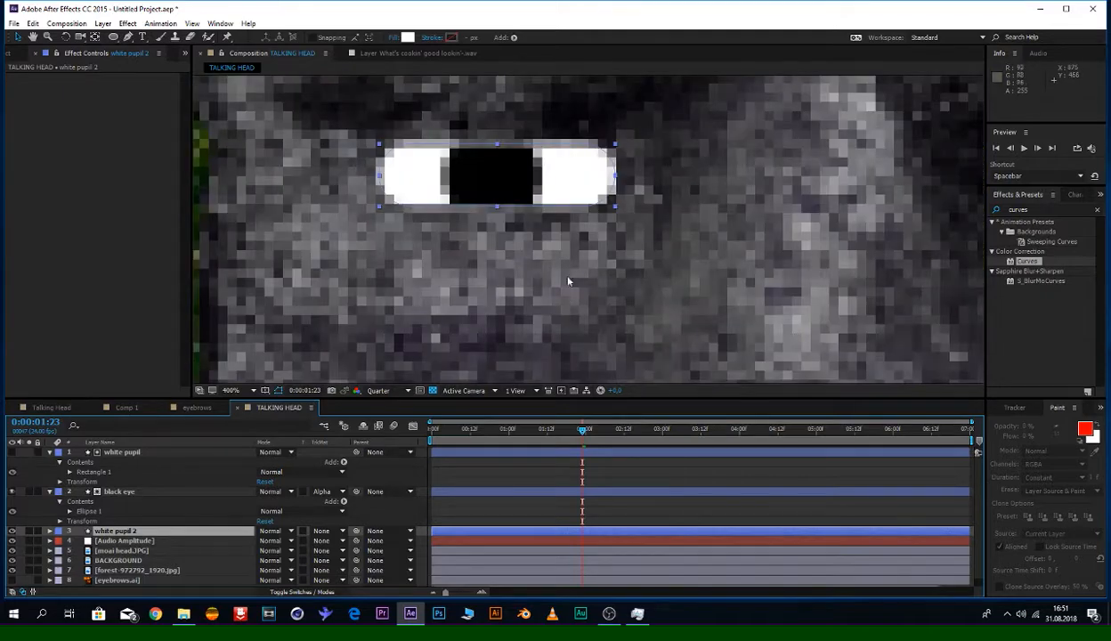
left_click(513, 241)
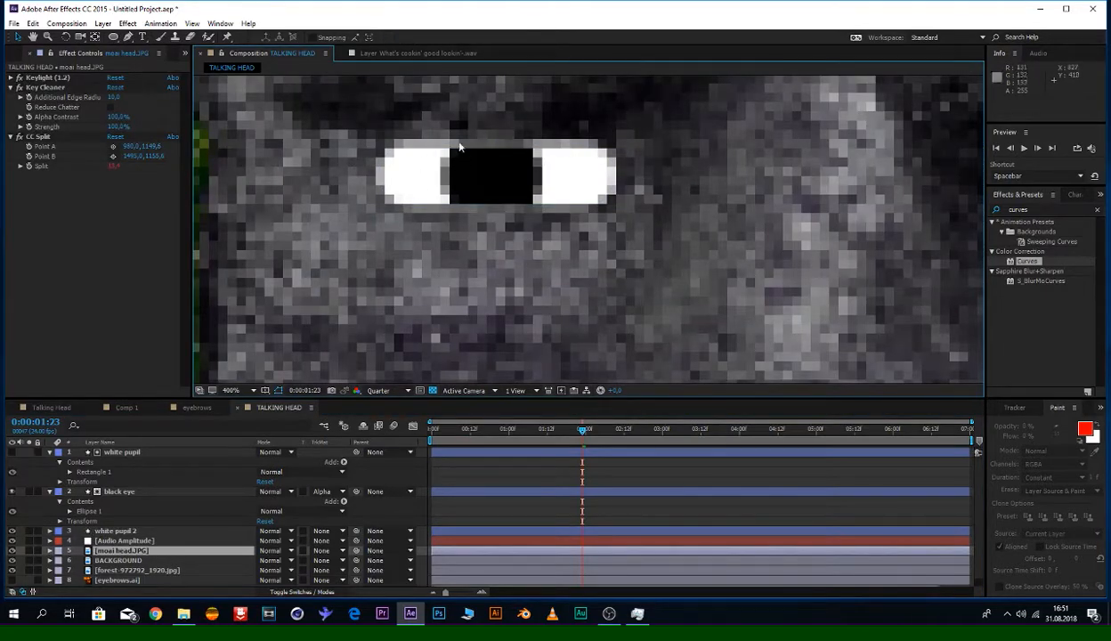
scroll(499, 169, "down", 2)
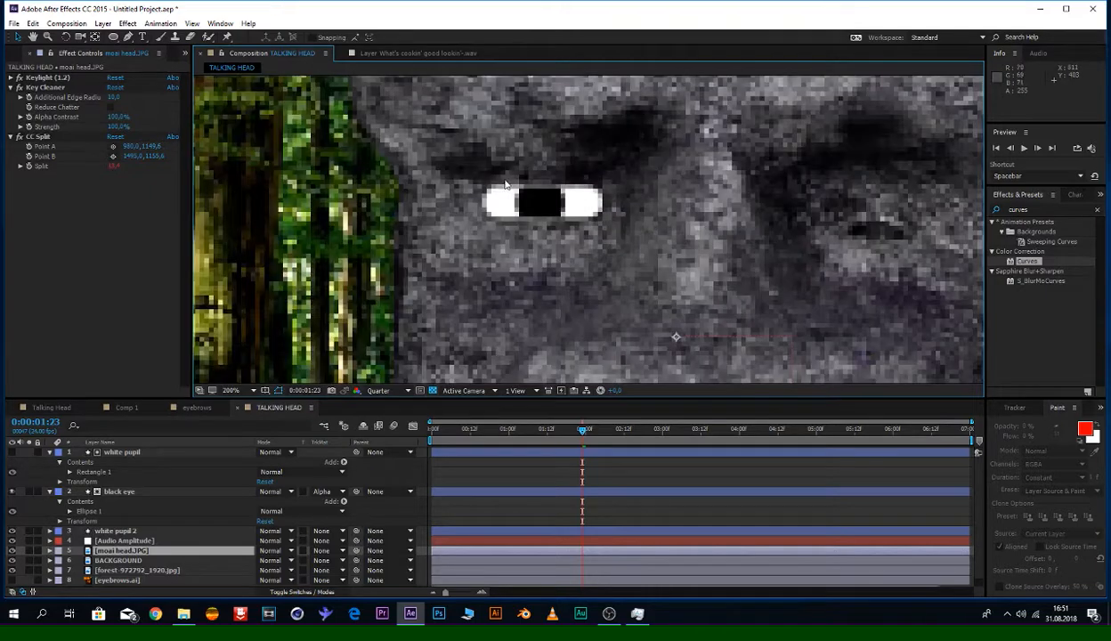
Step: Rename the duplicated layer "white pupil 2" to "EYE"
left_click(142, 534)
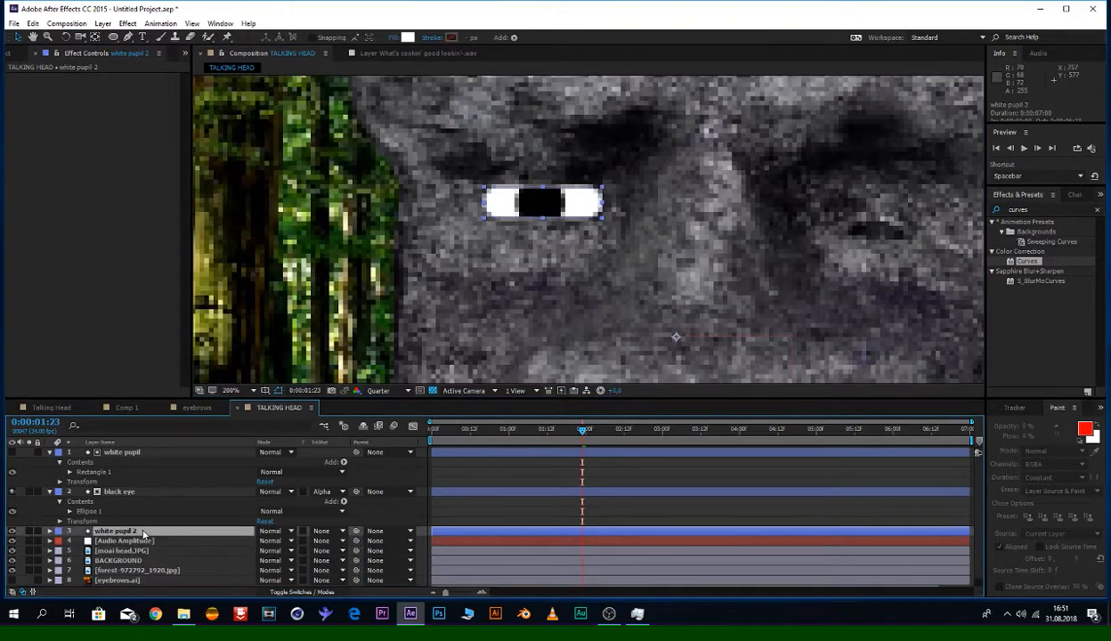
right_click(192, 526)
right_click(163, 534)
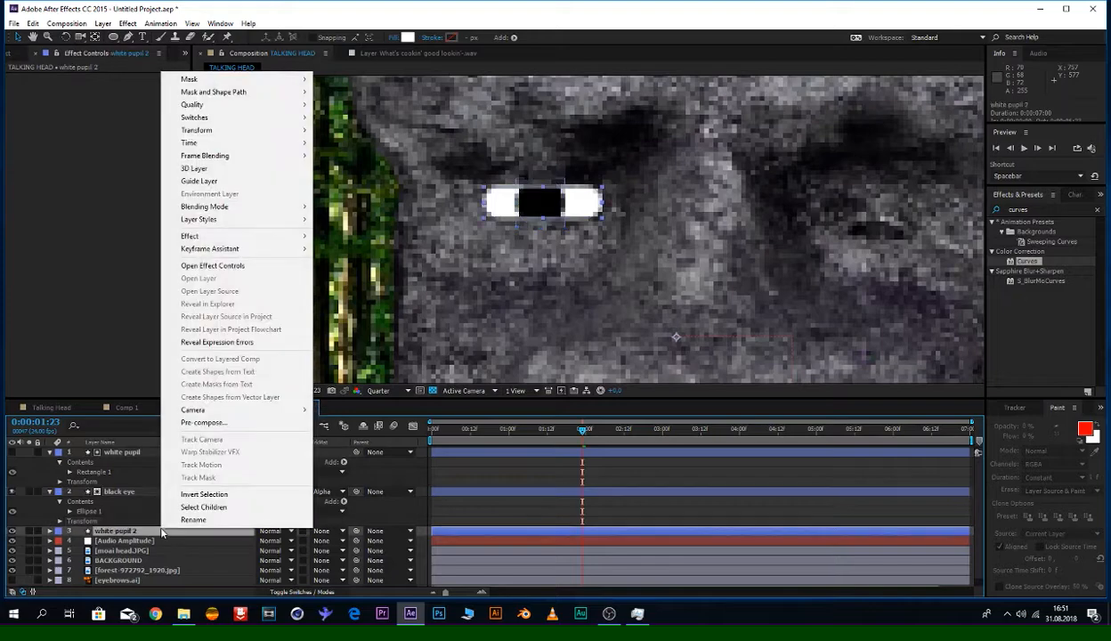
left_click(157, 513)
type("EYE")
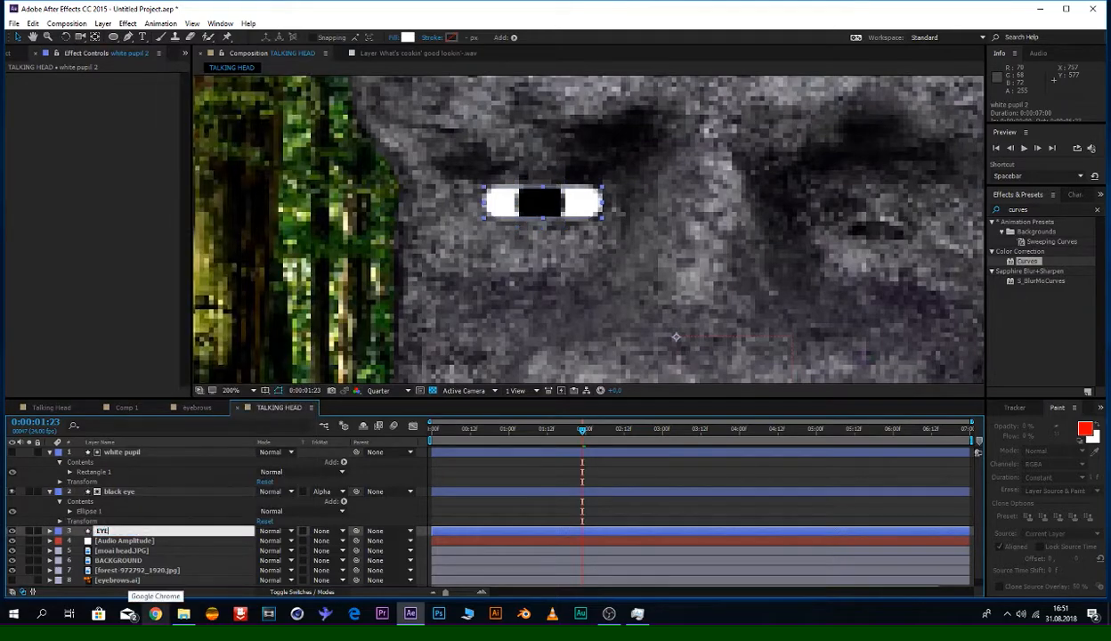
key("Return")
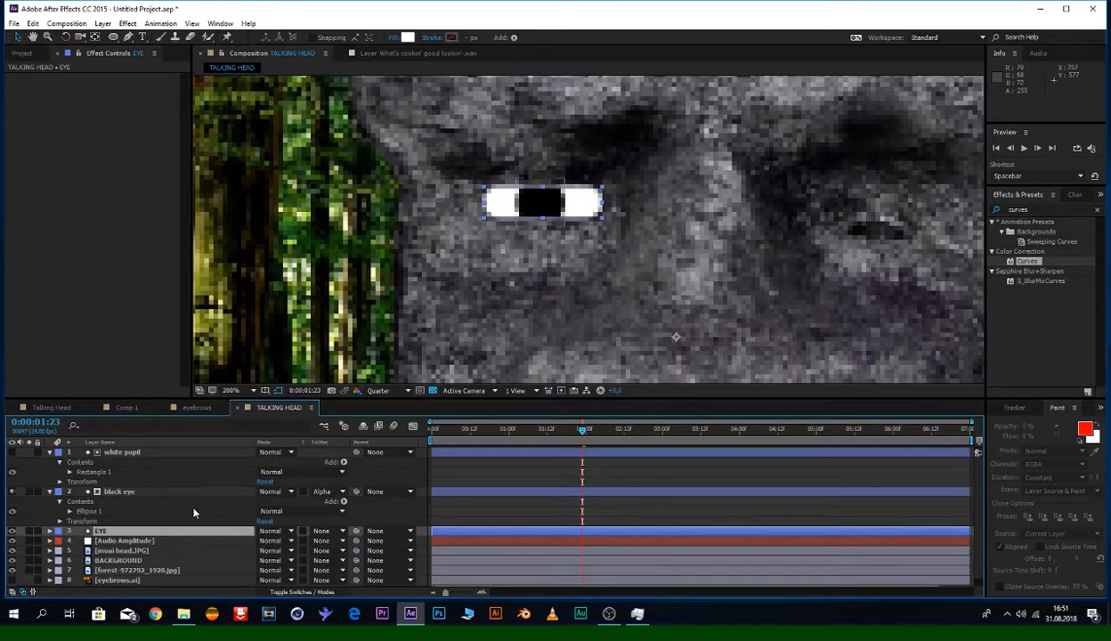
key("s")
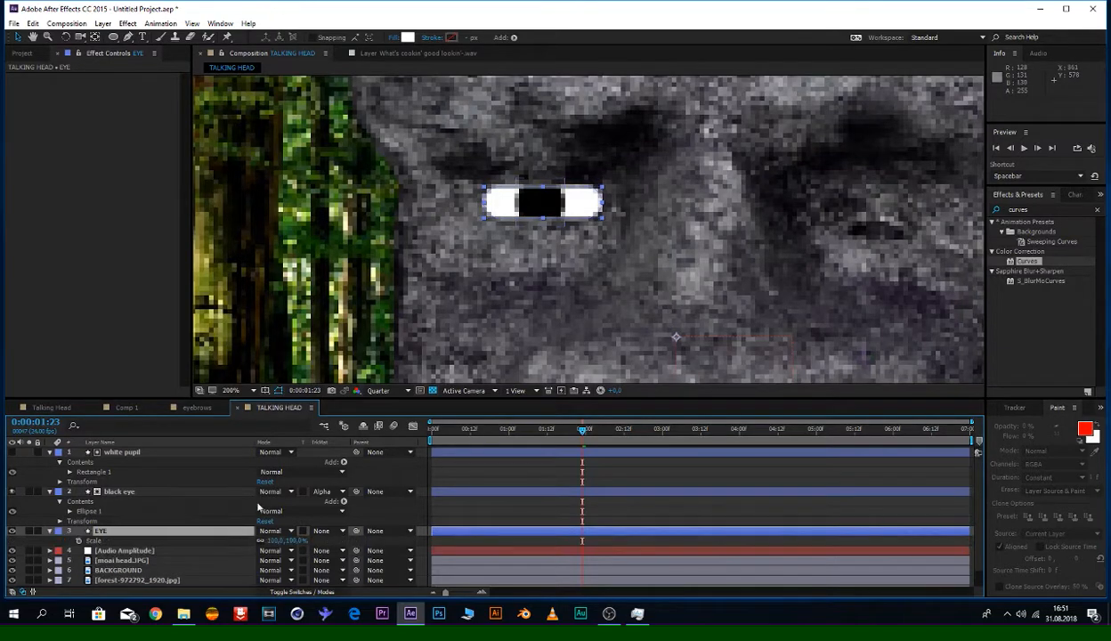
left_click_drag(294, 540, 242, 539)
key("ctrl+z")
left_click_drag(676, 338, 539, 205)
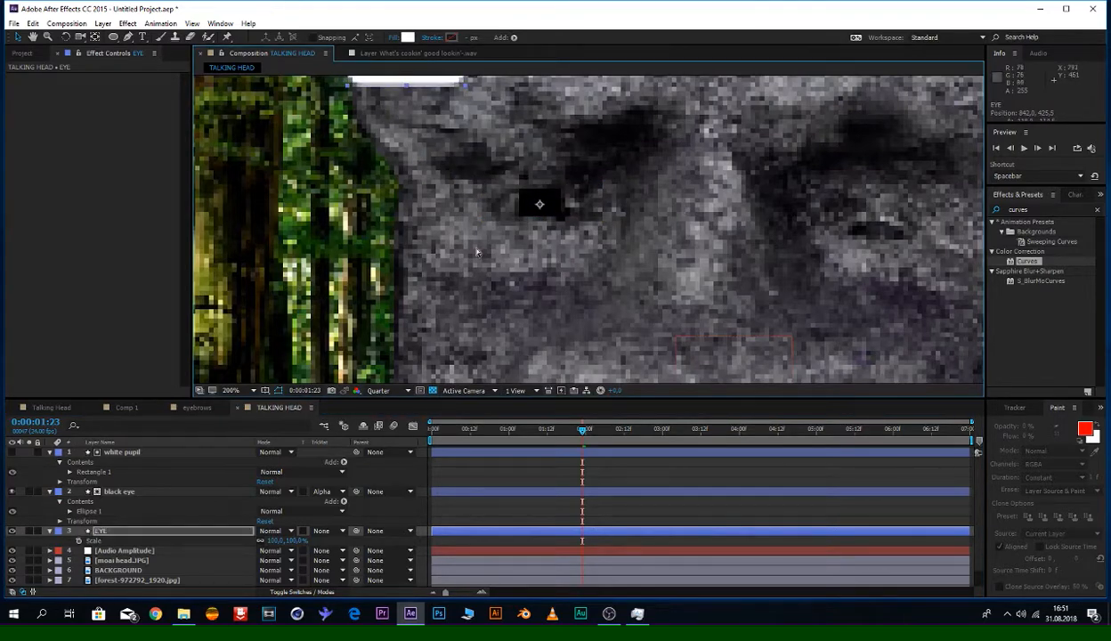
key("ctrl+z")
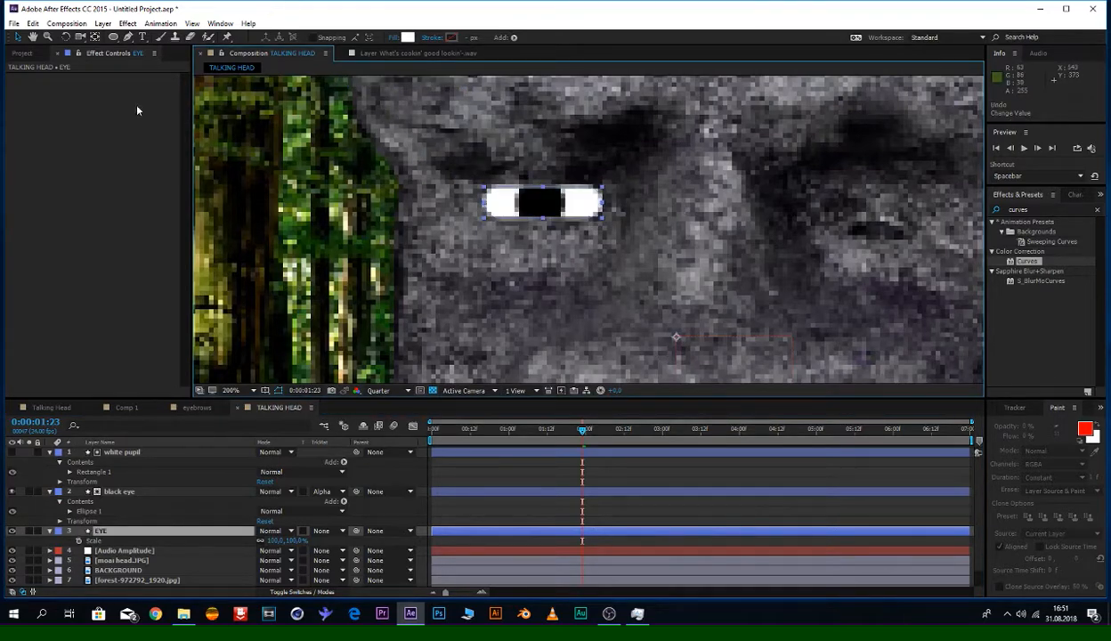
Step: Move the EYE layer's anchor point to the centre of the drawn eye with the Pan Behind (Anchor Point) tool
left_click(95, 37)
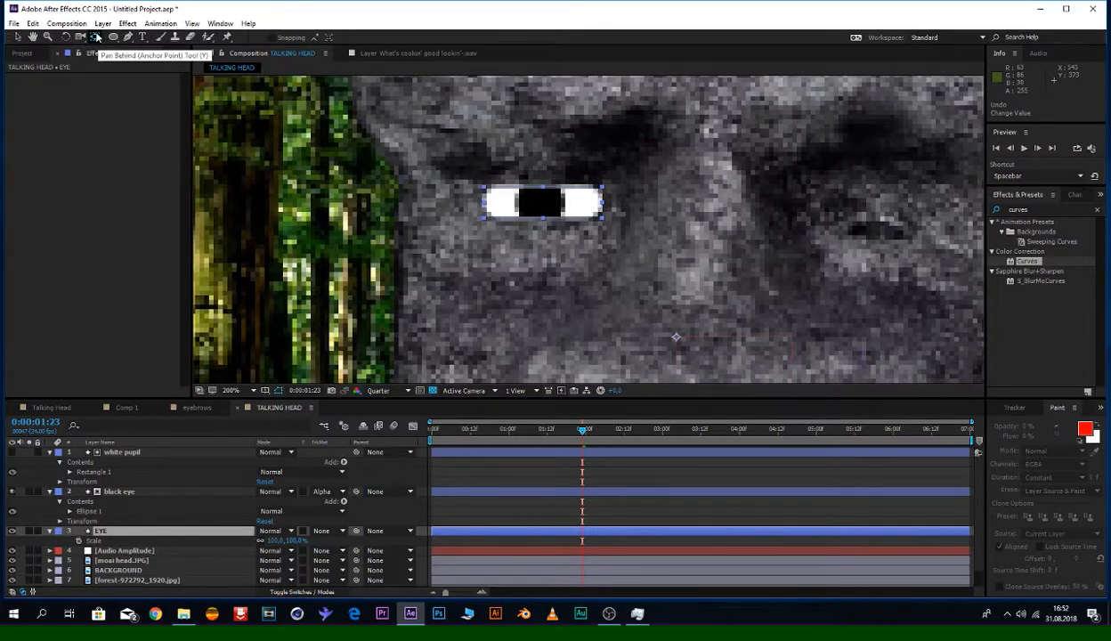
left_click_drag(663, 335, 538, 203)
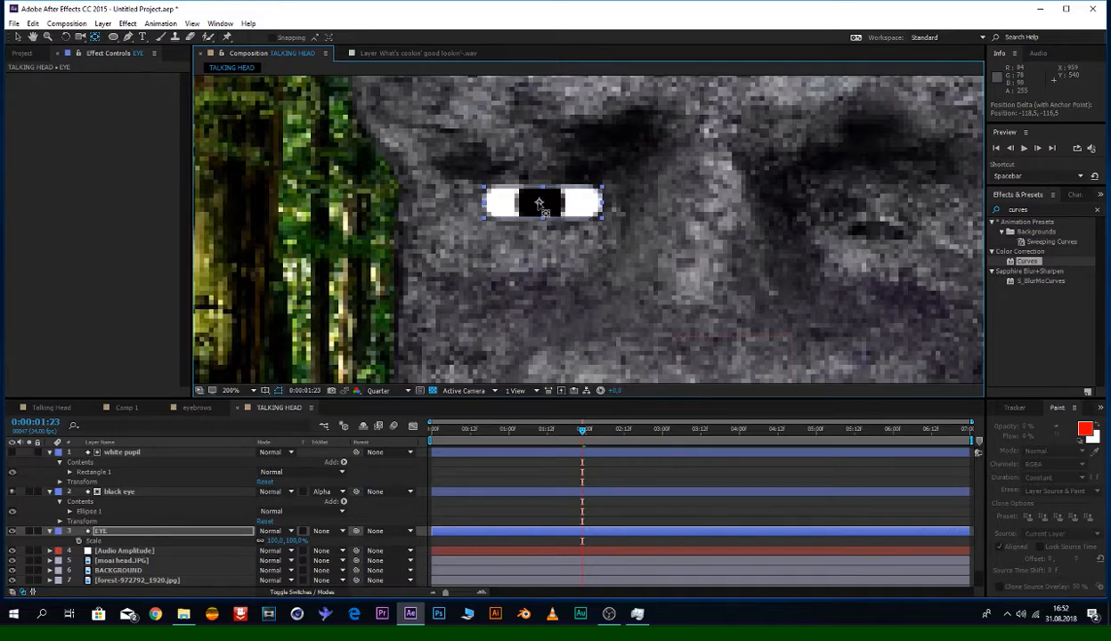
left_click_drag(287, 540, 321, 535)
left_click(287, 531)
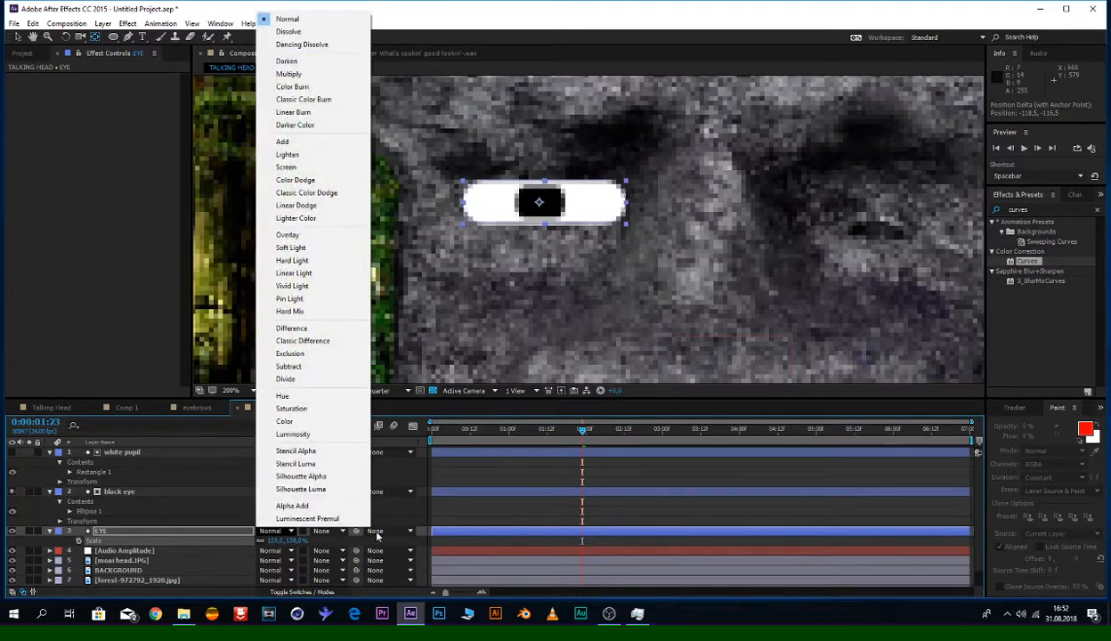
left_click(460, 530)
key("ctrl+z")
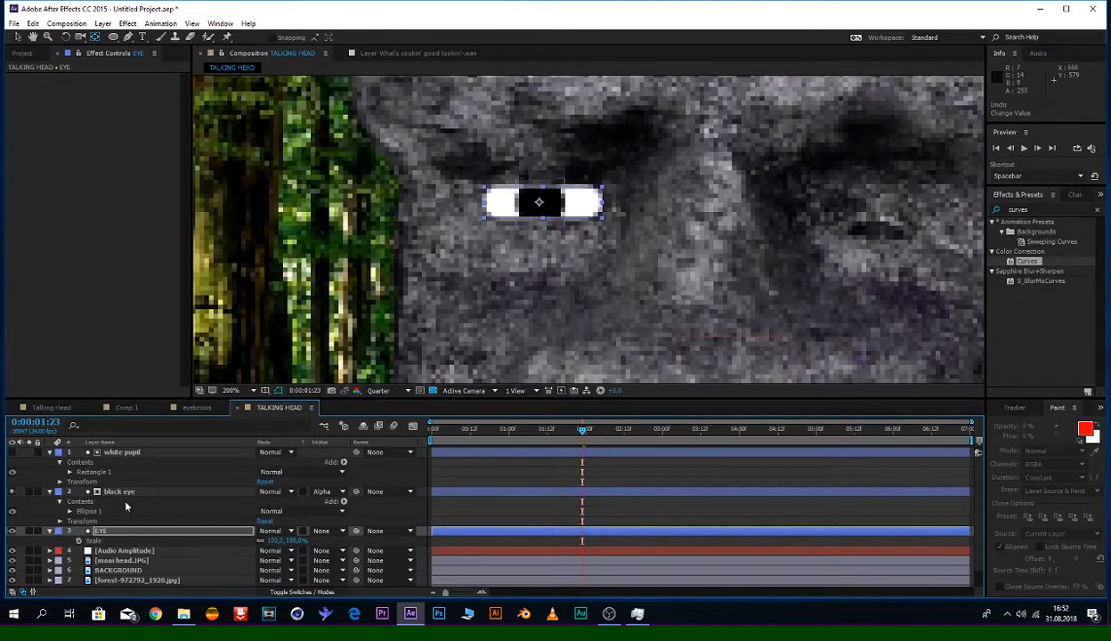
Step: Parent the white pupil and black eye layers to the EYE layer
left_click(121, 495)
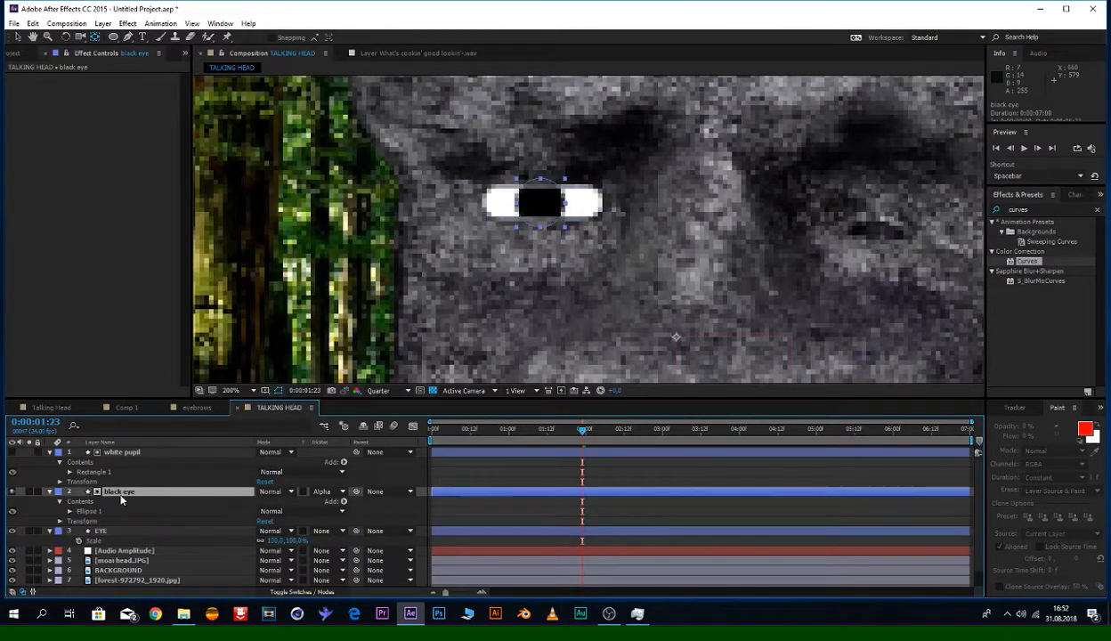
left_click(168, 443)
left_click(182, 453, "ctrl")
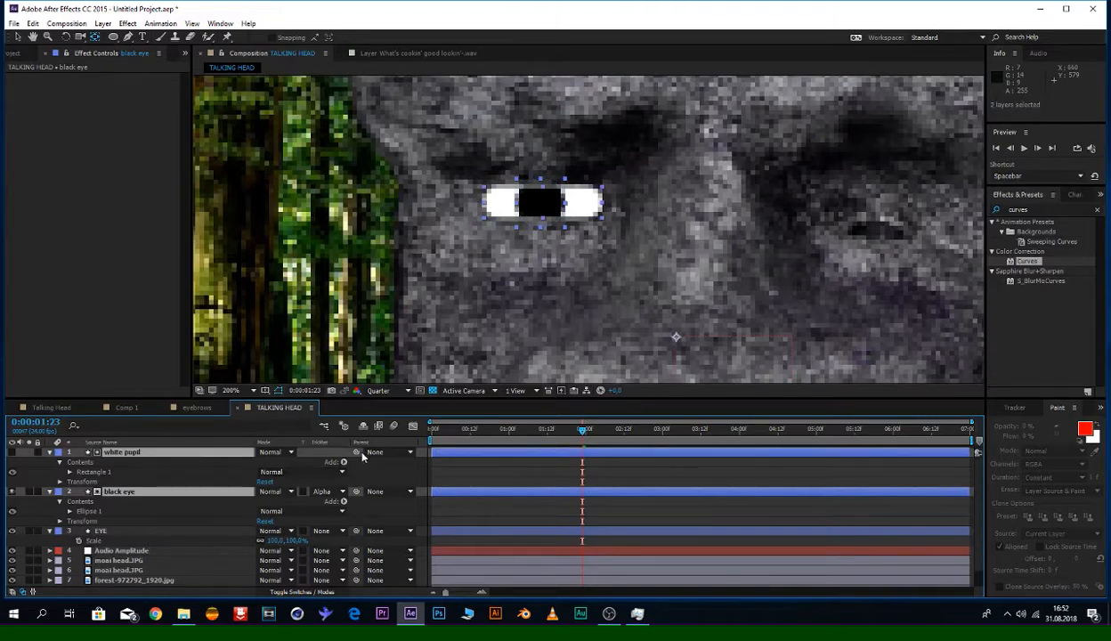
left_click_drag(355, 454, 140, 534)
Step: Unlink the EYE layer's scale proportions, test squashing only the eye's height, and reset the vertical scale to 100%
mouse_move(292, 538)
left_mouse_down()
mouse_move(265, 541)
mouse_move(312, 541)
mouse_move(266, 540)
mouse_move(312, 540)
mouse_move(285, 542)
left_mouse_up()
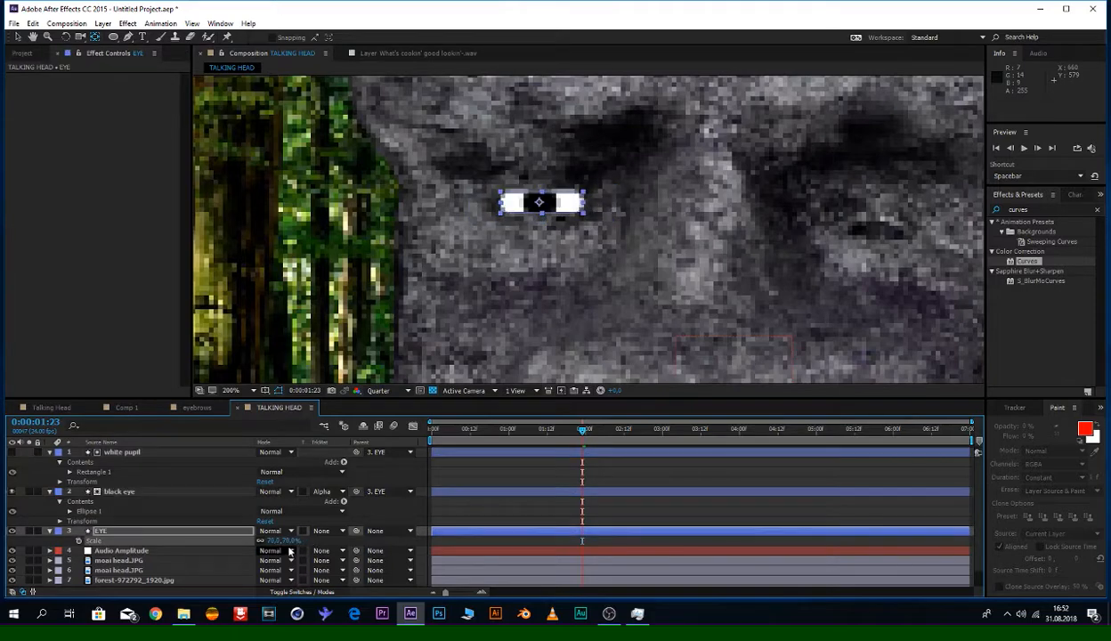
key("ctrl+z")
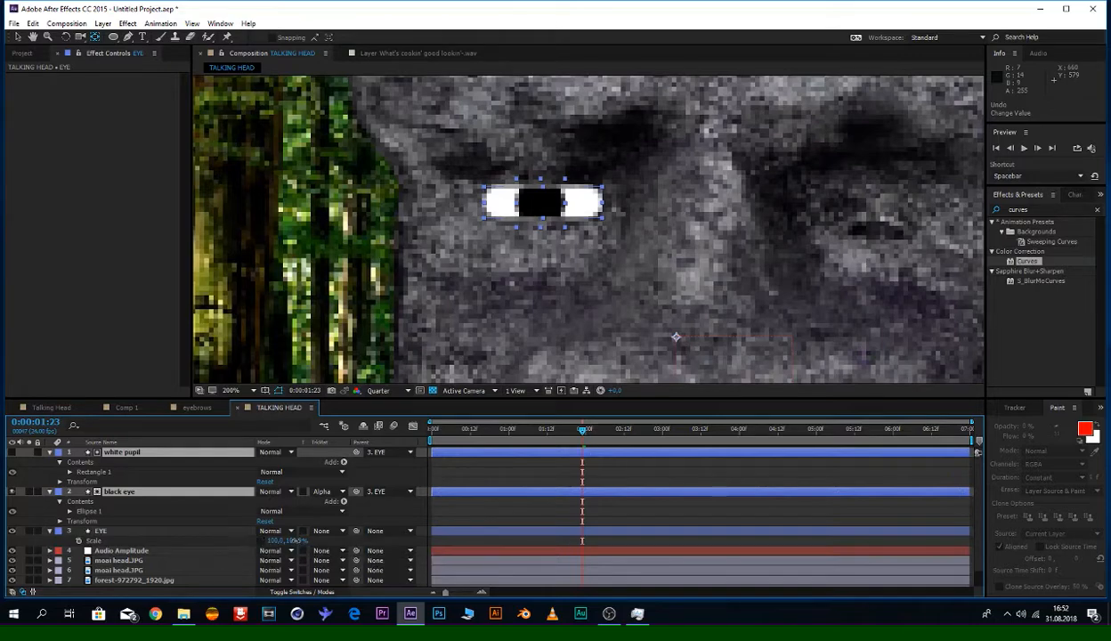
mouse_move(285, 540)
left_mouse_down()
mouse_move(251, 548)
mouse_move(268, 541)
mouse_move(256, 539)
mouse_move(290, 547)
left_mouse_up()
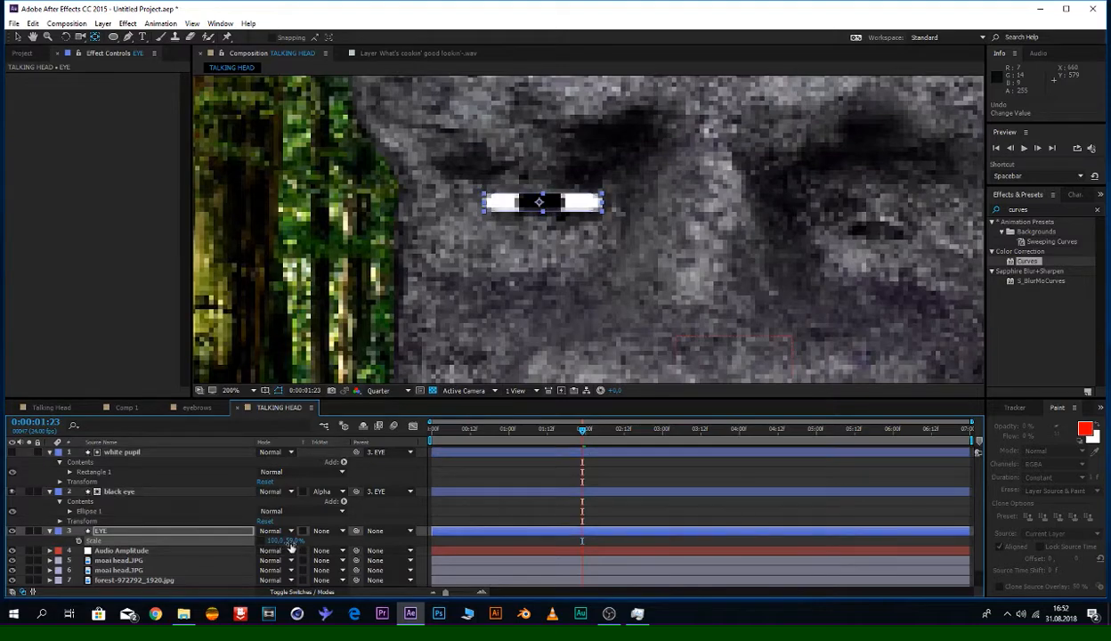
left_click(294, 540)
type("100")
key("Return")
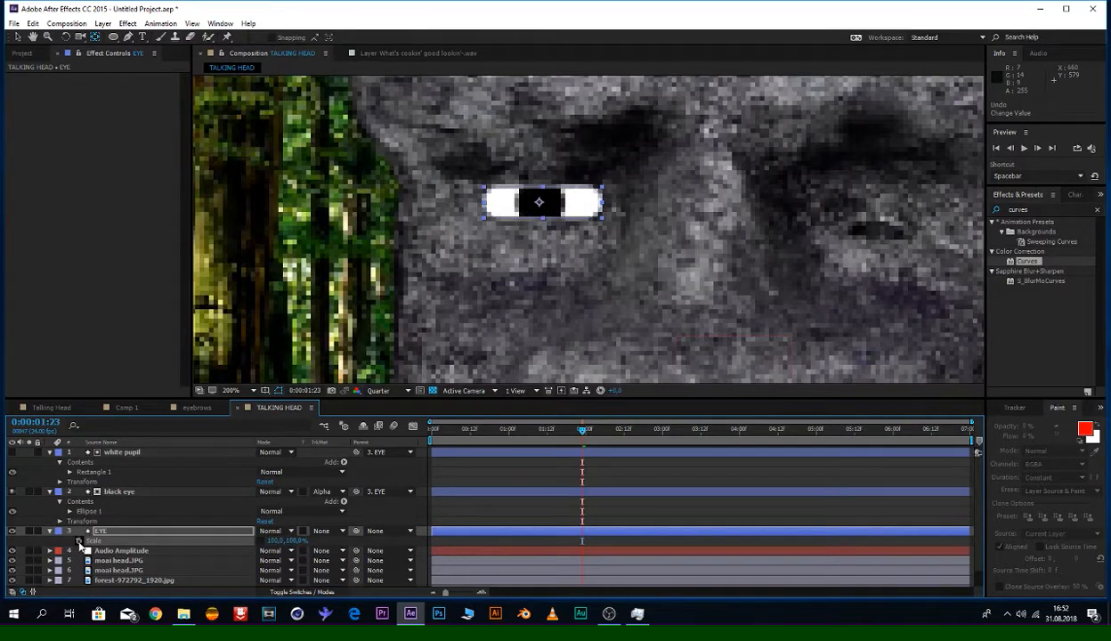
Step: Keyframe the EYE layer's scale at 0:00:01:23 and set its vertical scale to 0% at 0:00:00:00
left_click(78, 540)
left_click_drag(584, 430, 432, 430)
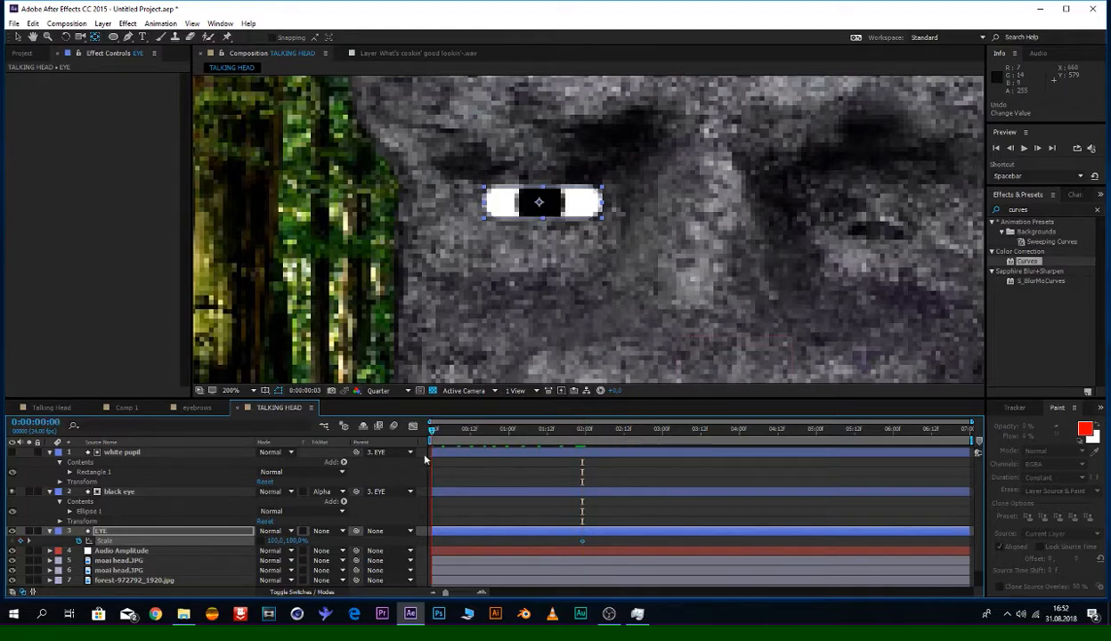
left_click(297, 541)
type("0")
key("Return")
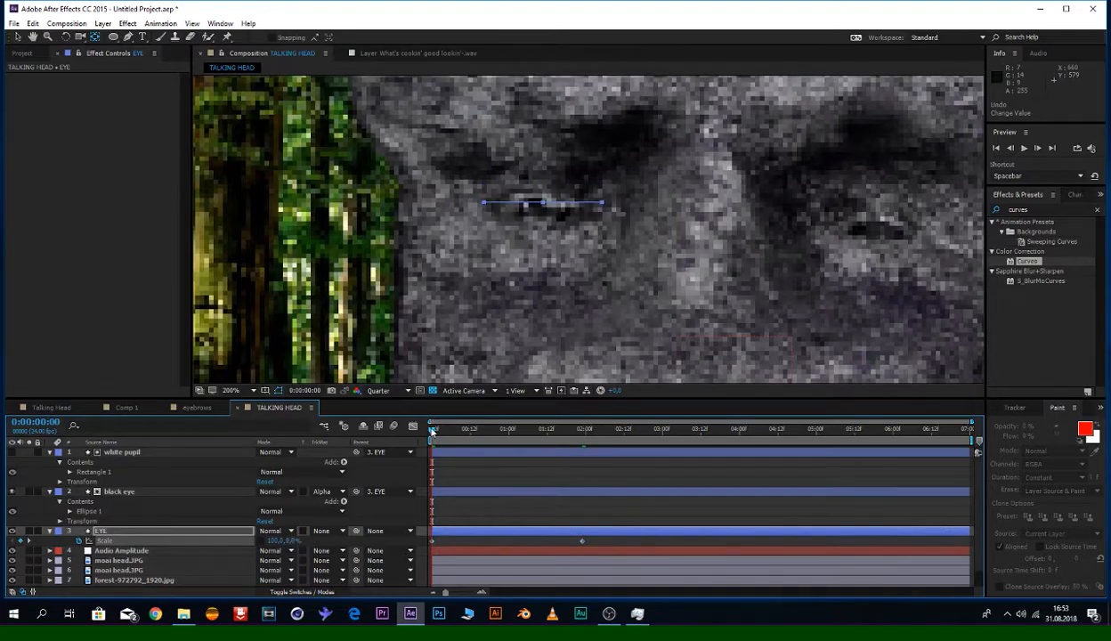
Step: Keyframe a blink on the EYE layer: vertical scale 100% at 0:00:03:00, 0% two frames on, and 100% at 0:00:03:04
left_click_drag(434, 430, 662, 440)
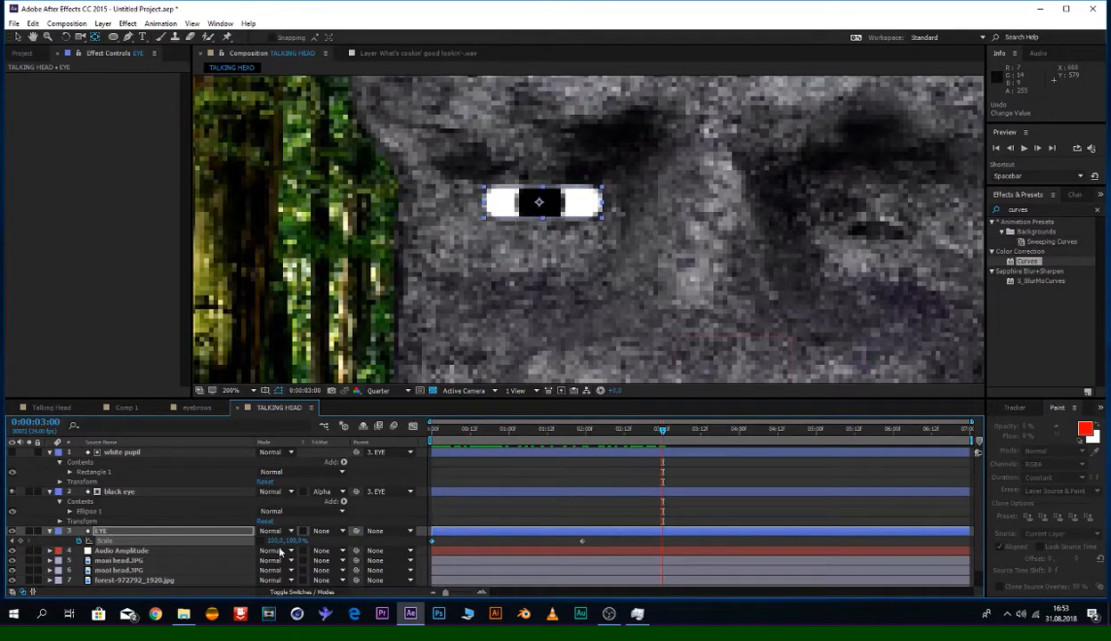
left_click(19, 542)
key("Page_Down")
key("Page_Down")
left_click(295, 540)
type("0")
key("Return")
key("Page_Down")
key("Page_Down")
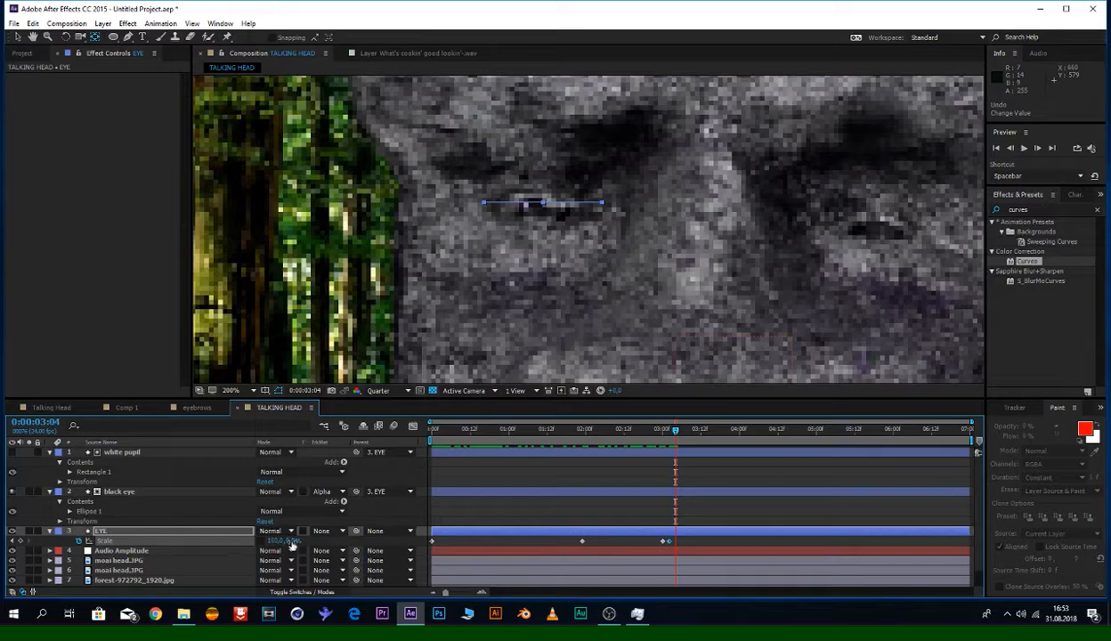
left_click_drag(291, 542, 361, 551)
Step: Copy the three blink keyframes, paste them at 0:00:04:20 and 0:00:06:02, and preview the blinking
left_click_drag(686, 545, 640, 530)
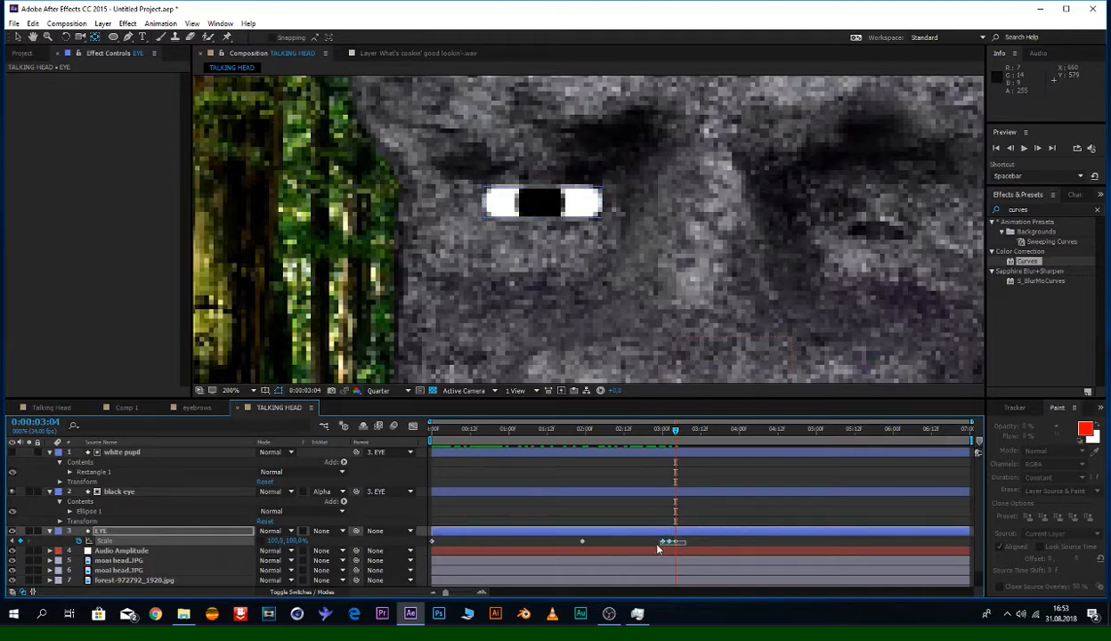
key("ctrl+c")
left_click(652, 430)
key("space")
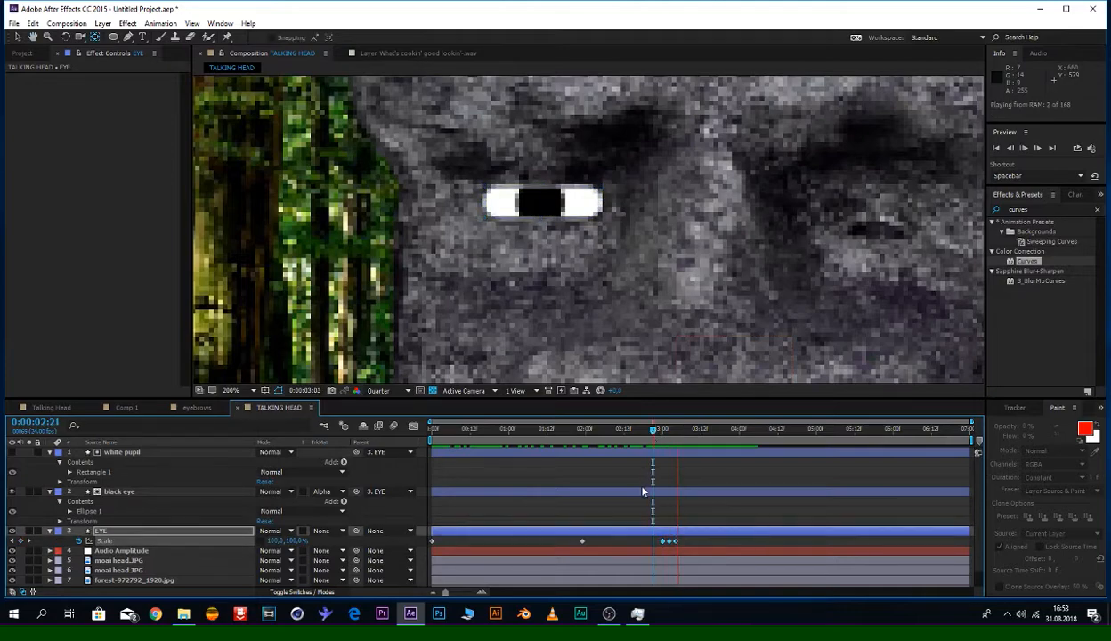
key("space")
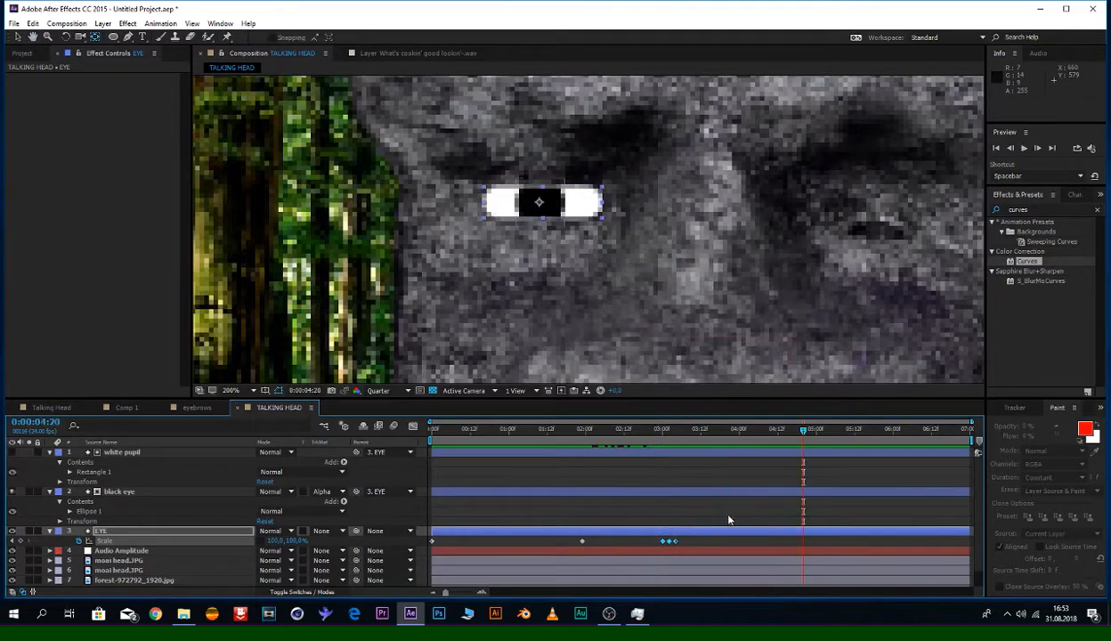
key("ctrl+v")
left_click(896, 429)
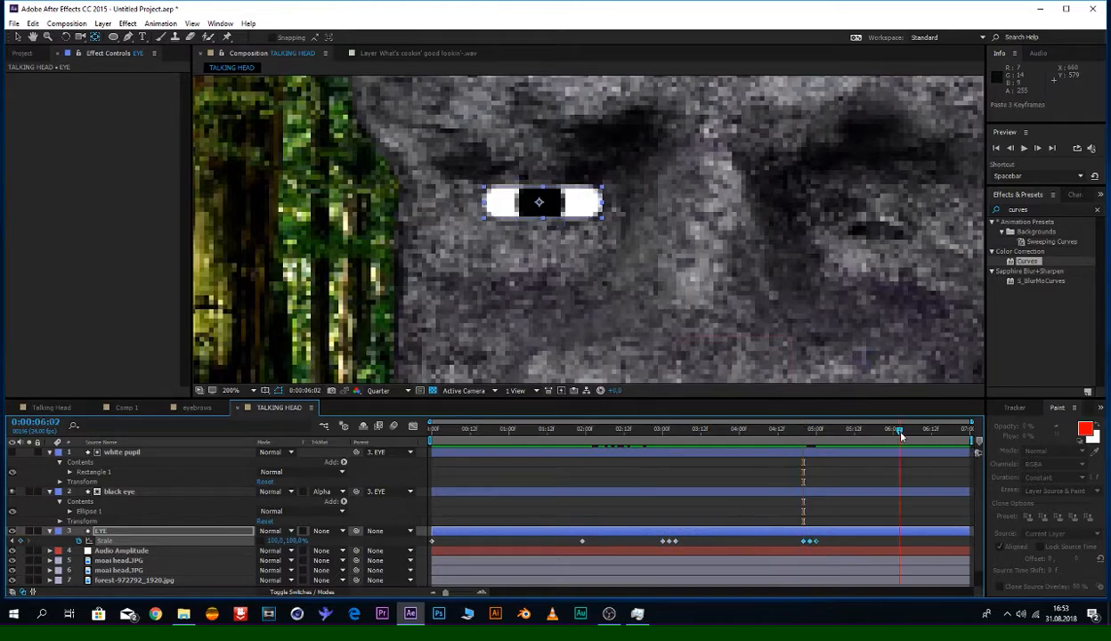
key("ctrl+v")
left_click(842, 430)
key("space")
key("space")
left_click_drag(890, 479, 788, 481)
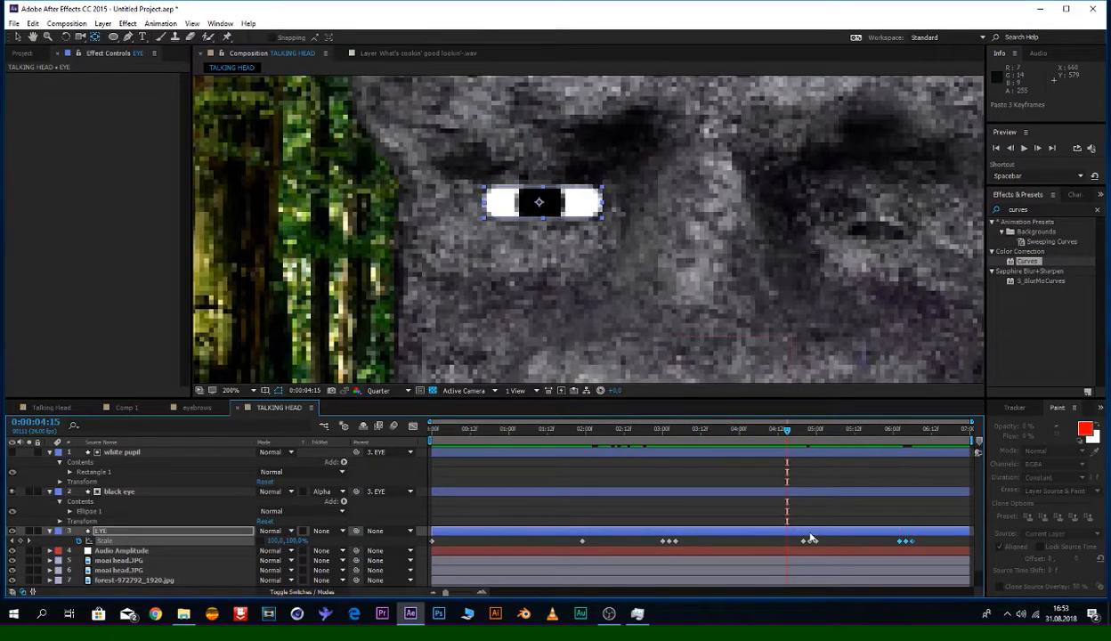
Step: Collapse and duplicate the white pupil, black eye and EYE layers, and place the EYE copy directly below the other two copies
left_click(119, 453, "shift")
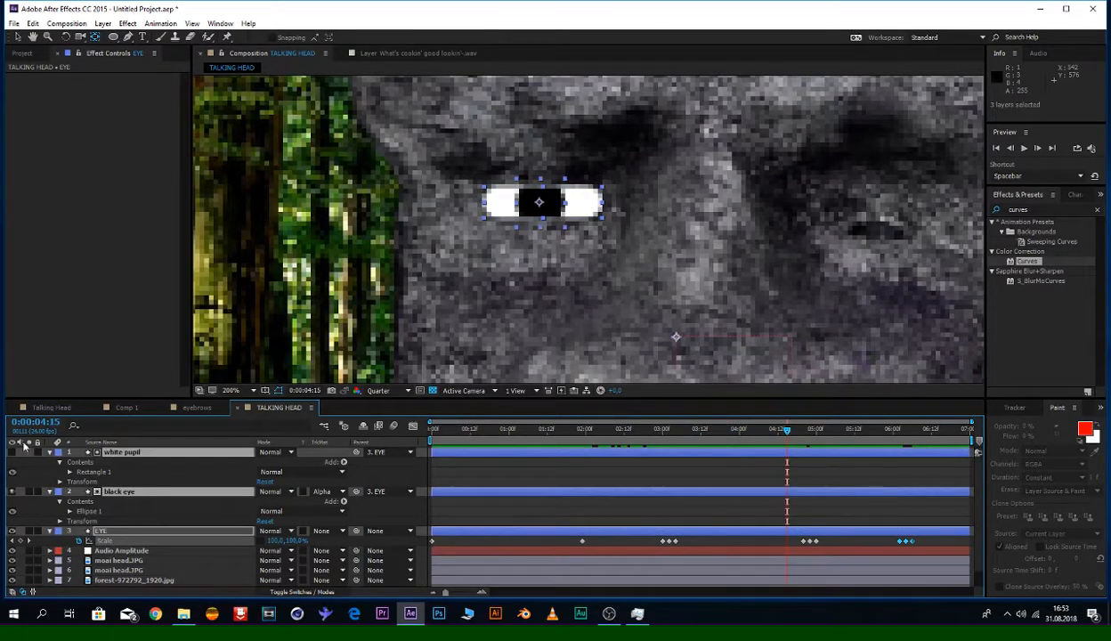
left_click(51, 454)
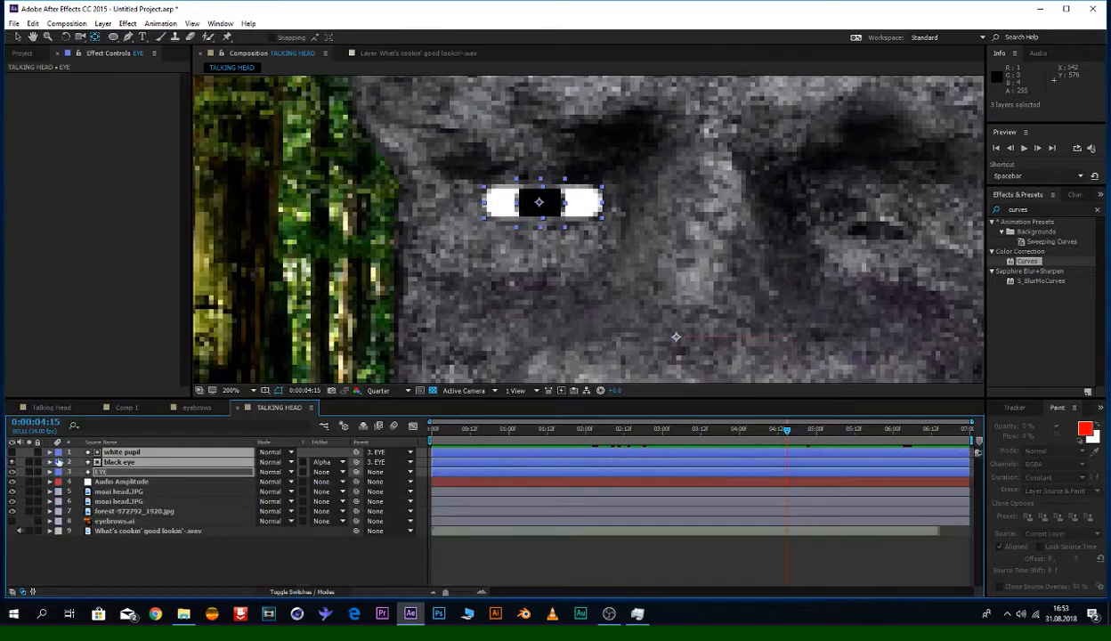
left_click(147, 491)
left_click(144, 473)
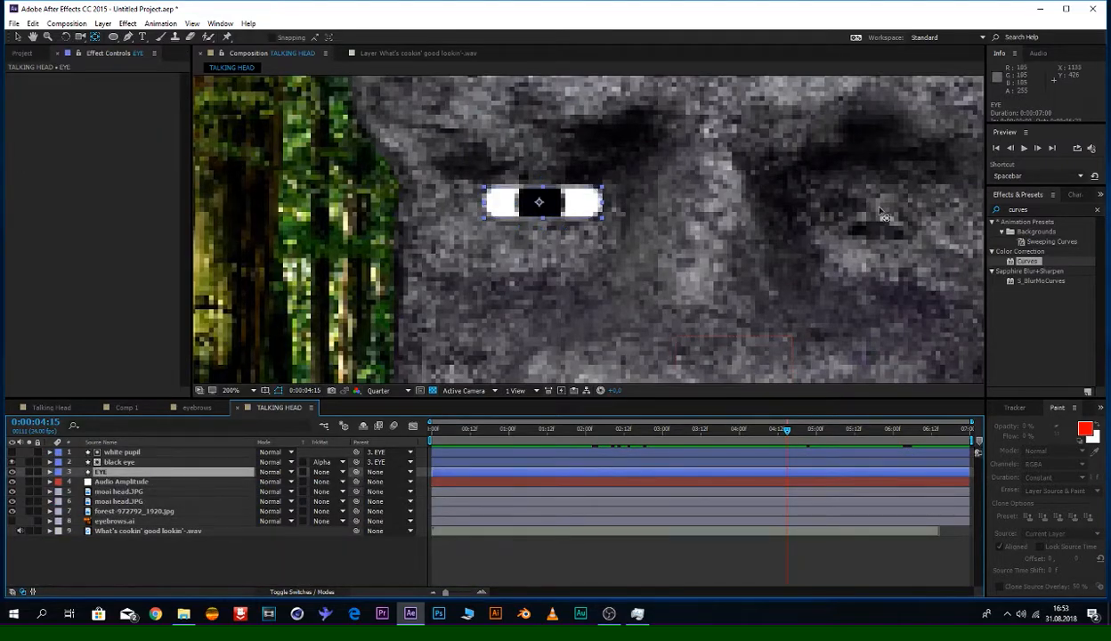
key("v")
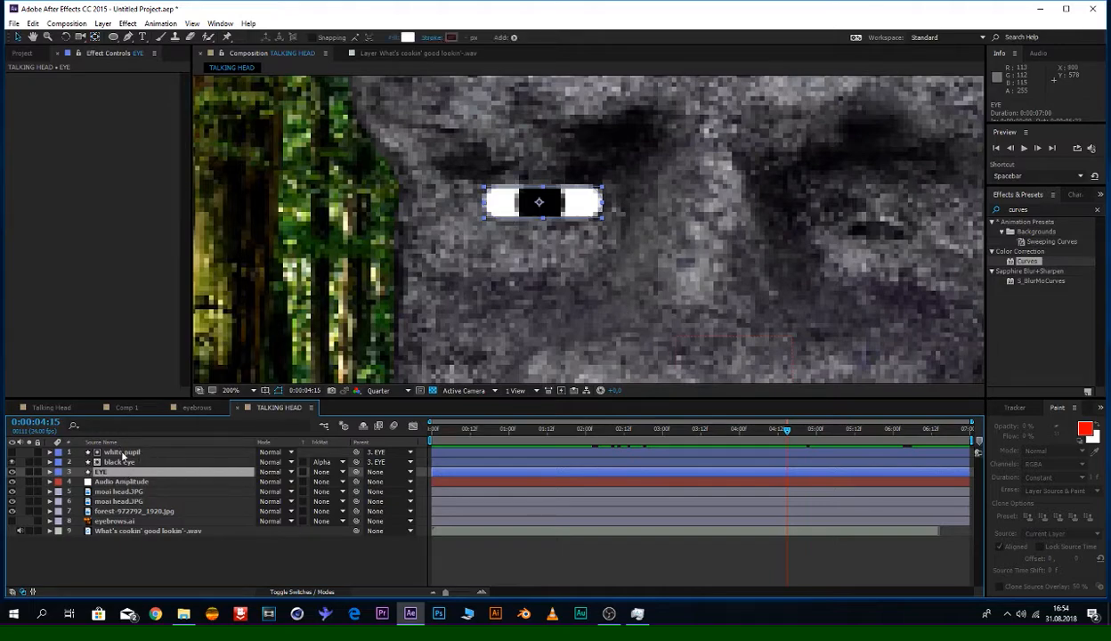
left_click(122, 452, "shift")
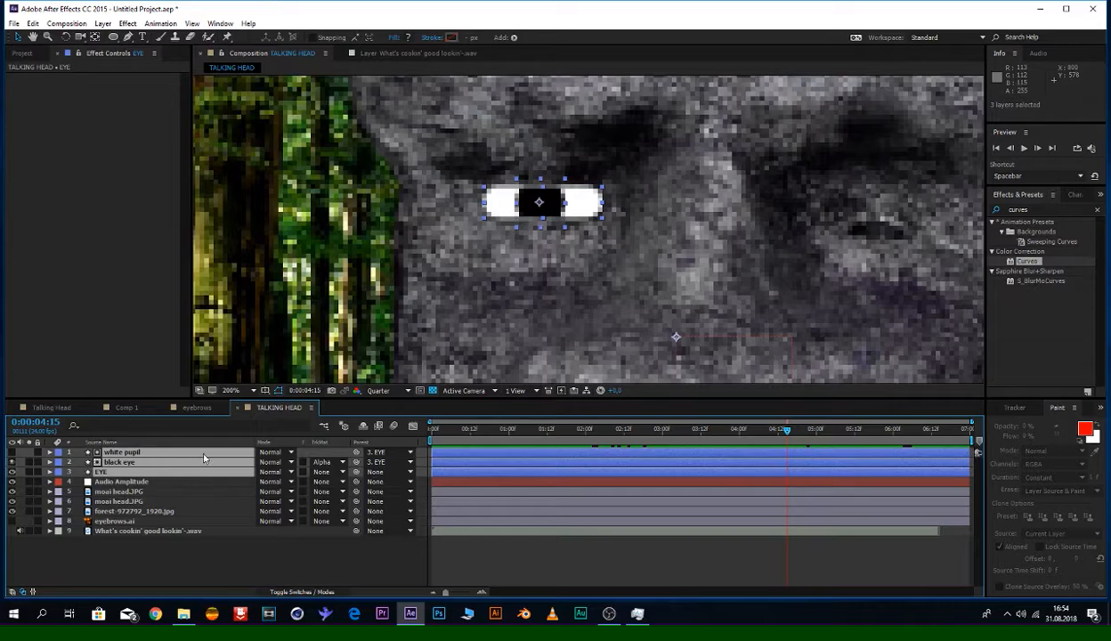
key("ctrl+d")
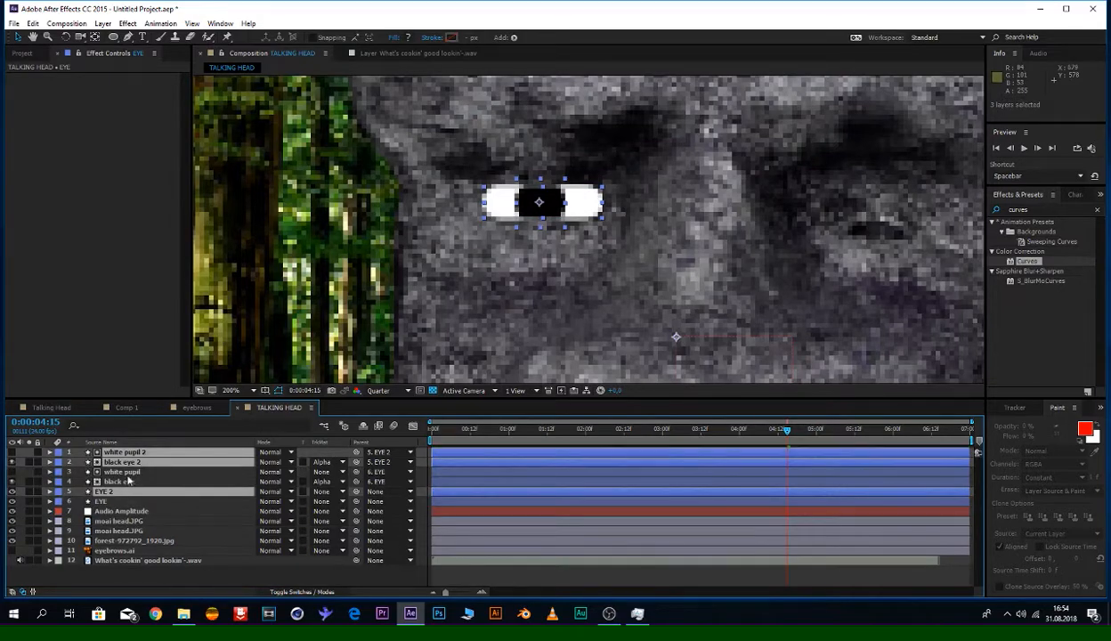
left_click_drag(133, 490, 135, 466)
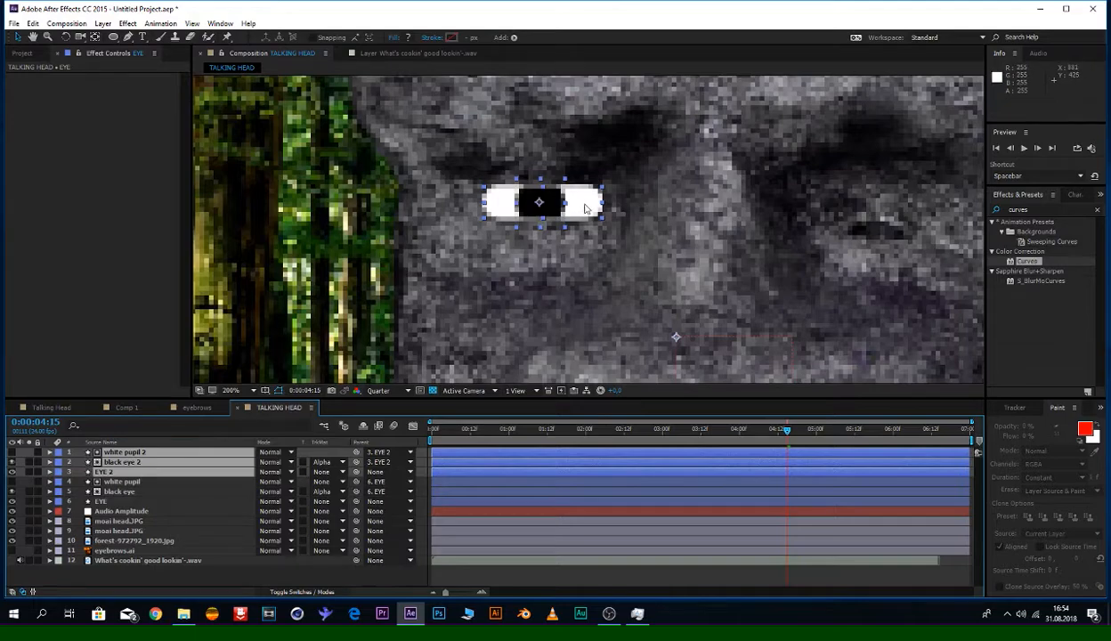
left_click_drag(583, 205, 939, 208)
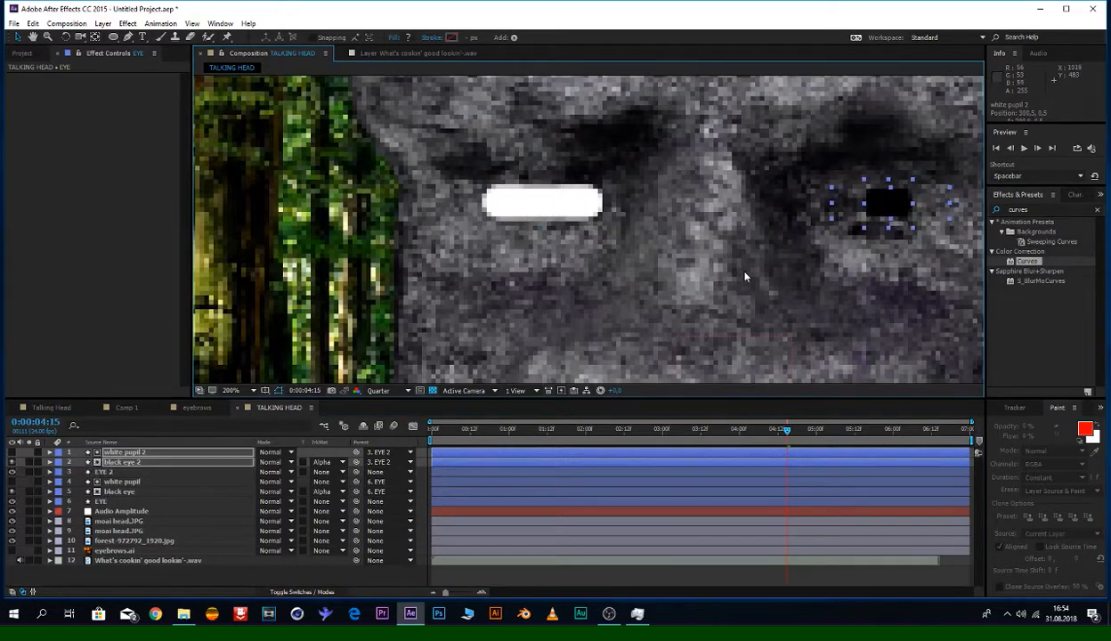
key("ctrl+z")
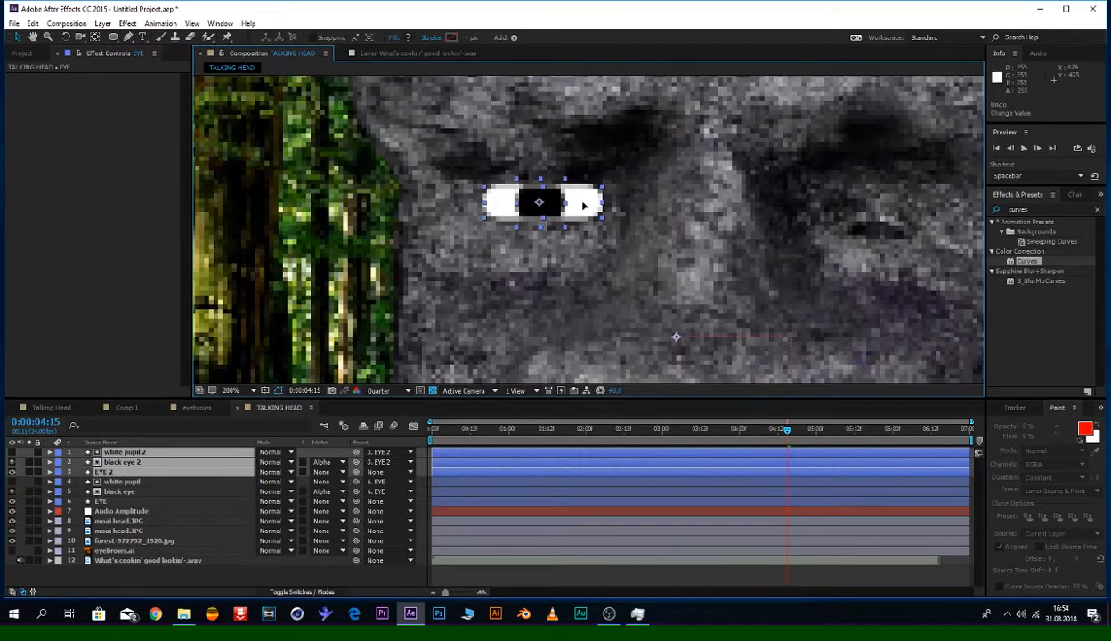
left_click_drag(582, 196, 822, 193)
key("ctrl+z")
Step: Clear the parents of the duplicated eye layers, and parent white pupil 2 and black eye 2 to EYE 2
left_click(392, 463)
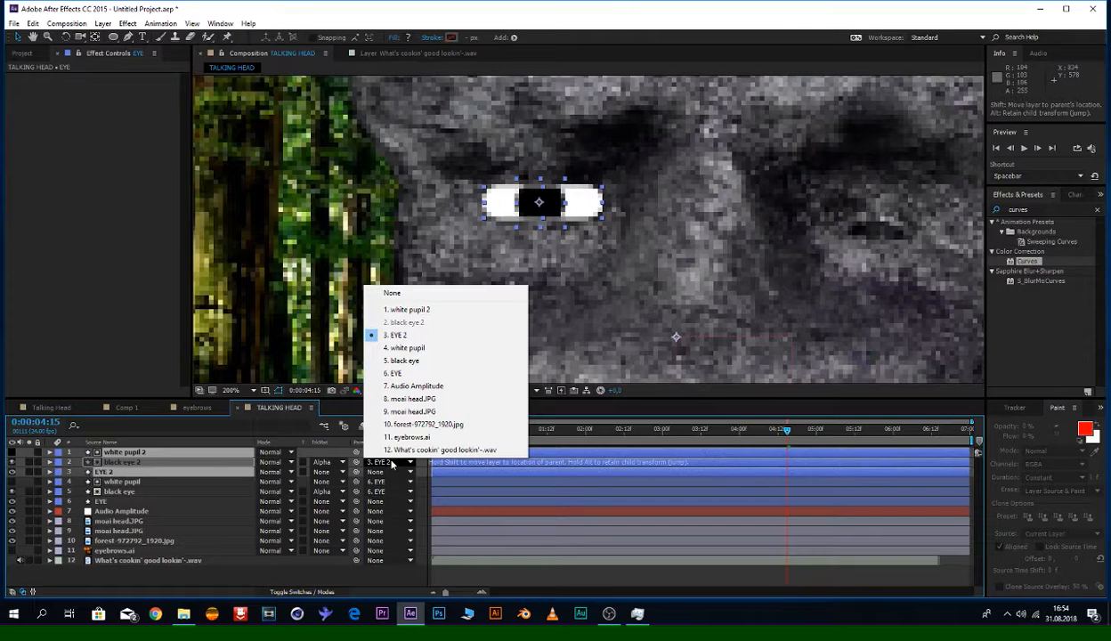
left_click(419, 297)
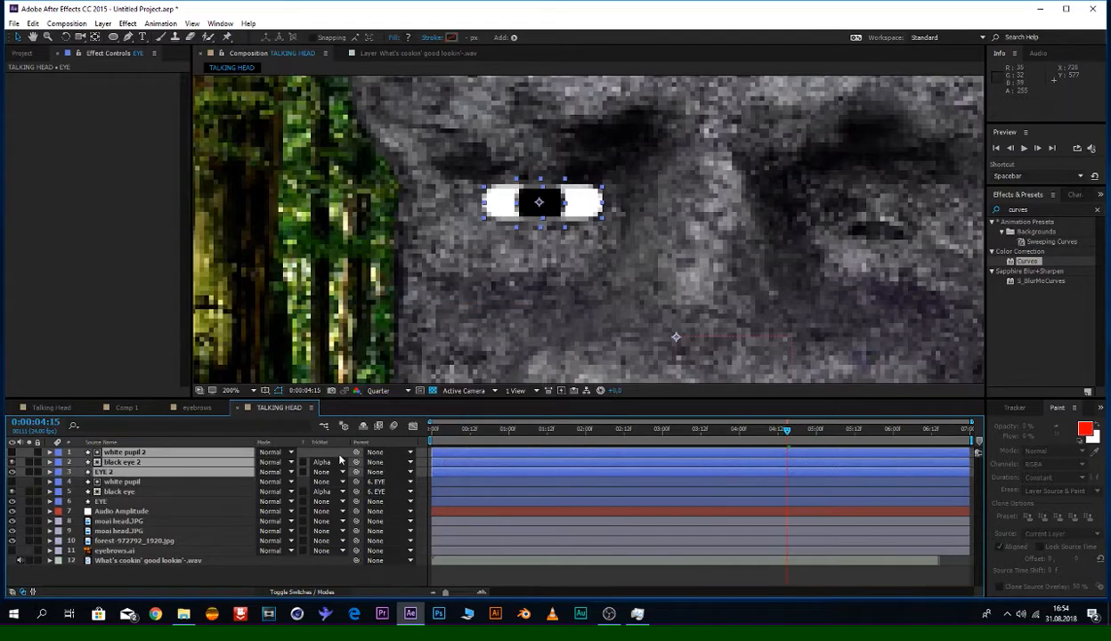
left_click(179, 472, "ctrl")
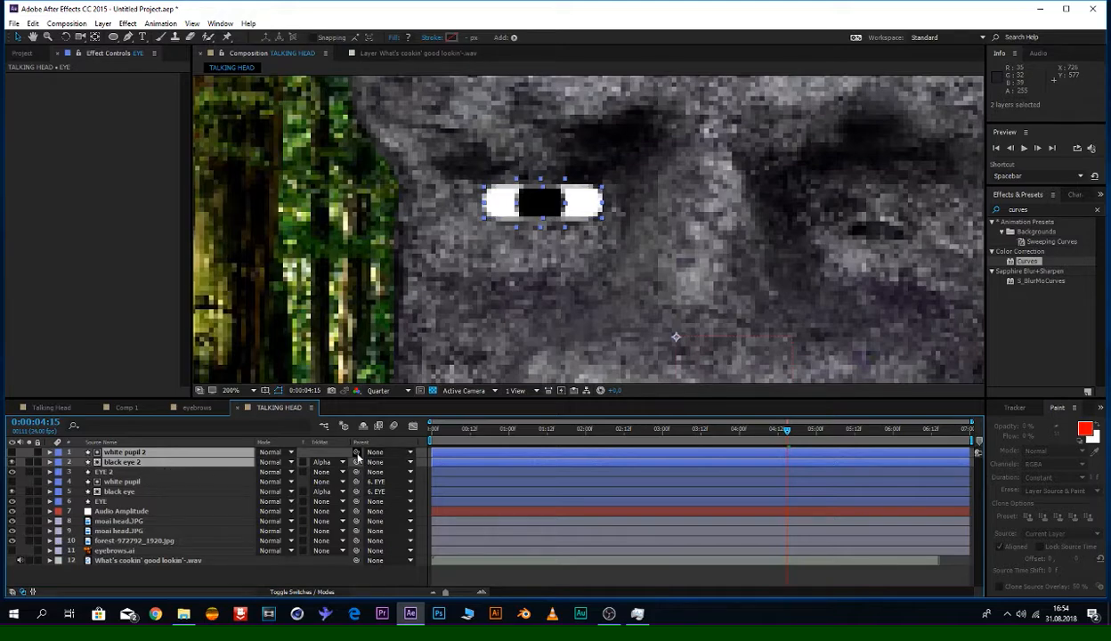
left_click_drag(356, 455, 165, 474)
Step: Move the EYE 2 layer horizontally onto the head's other eye socket, at position 1133.5, 423.5
left_click(165, 472)
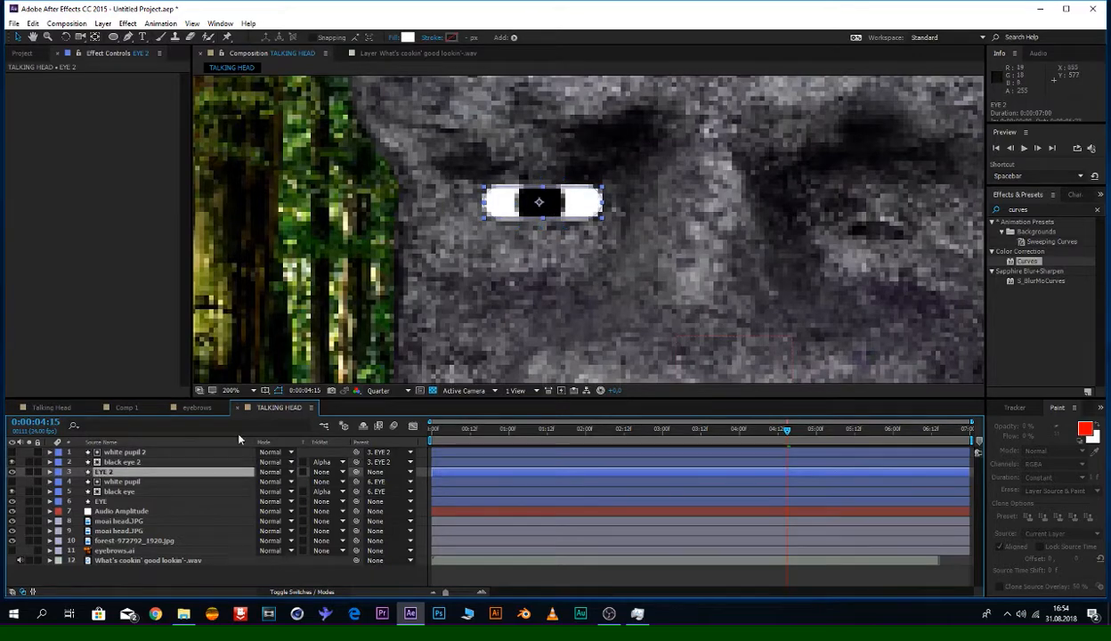
left_click_drag(590, 210, 911, 208)
scroll(899, 223, "down", 2)
left_click_drag(785, 262, 745, 249)
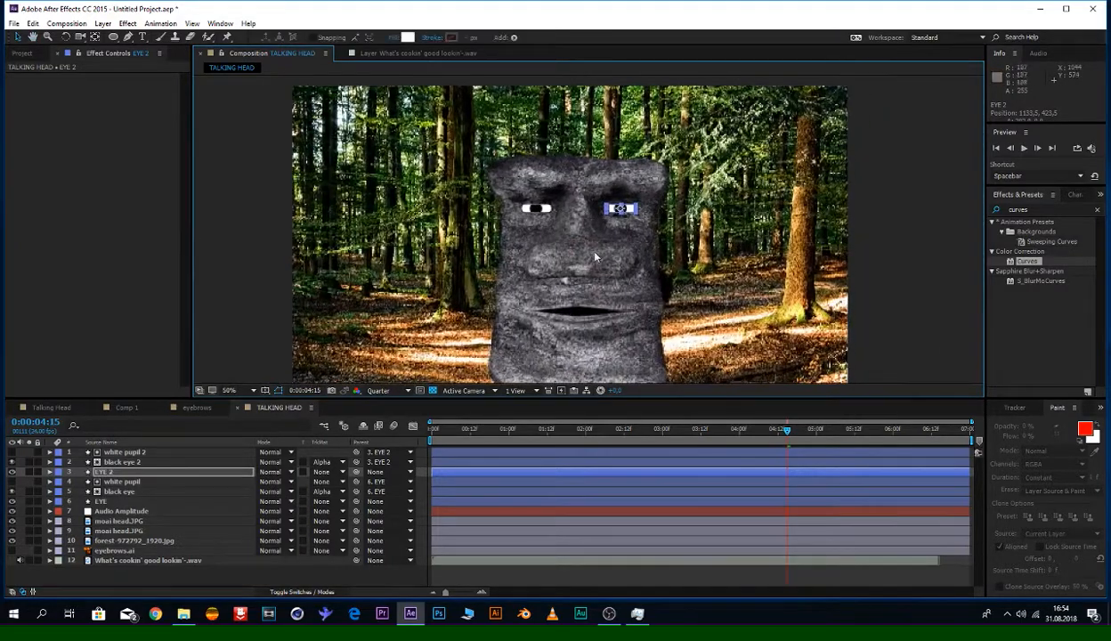
scroll(745, 249, "up", 1)
Step: Collapse the moai head layer's effect settings and preview the whole animation with both eyes
left_click(605, 231)
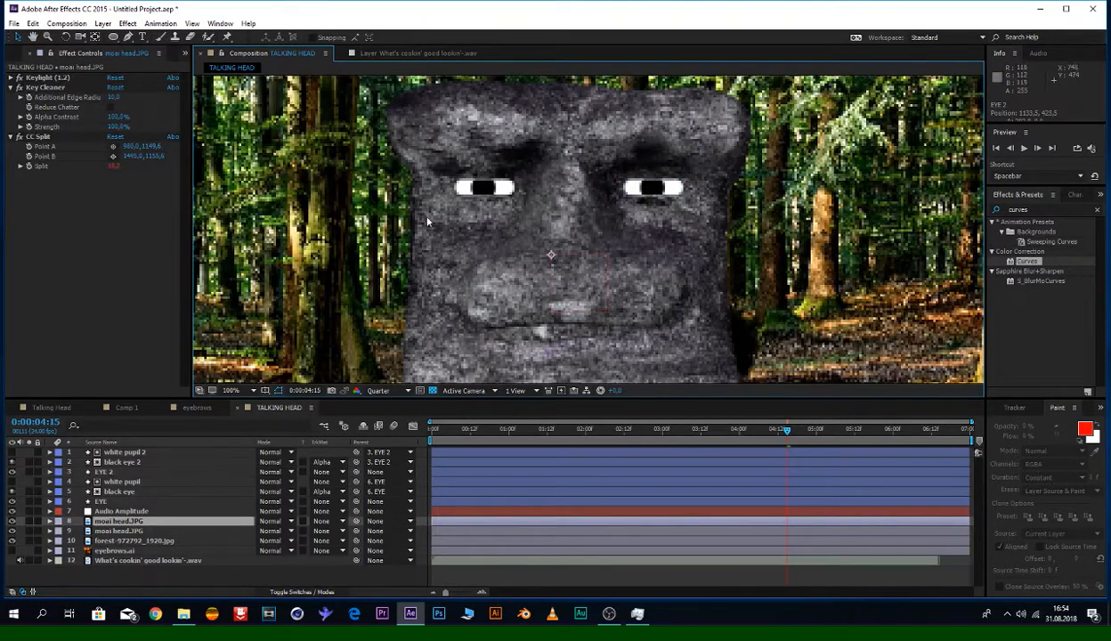
left_click(11, 136)
left_click(10, 87)
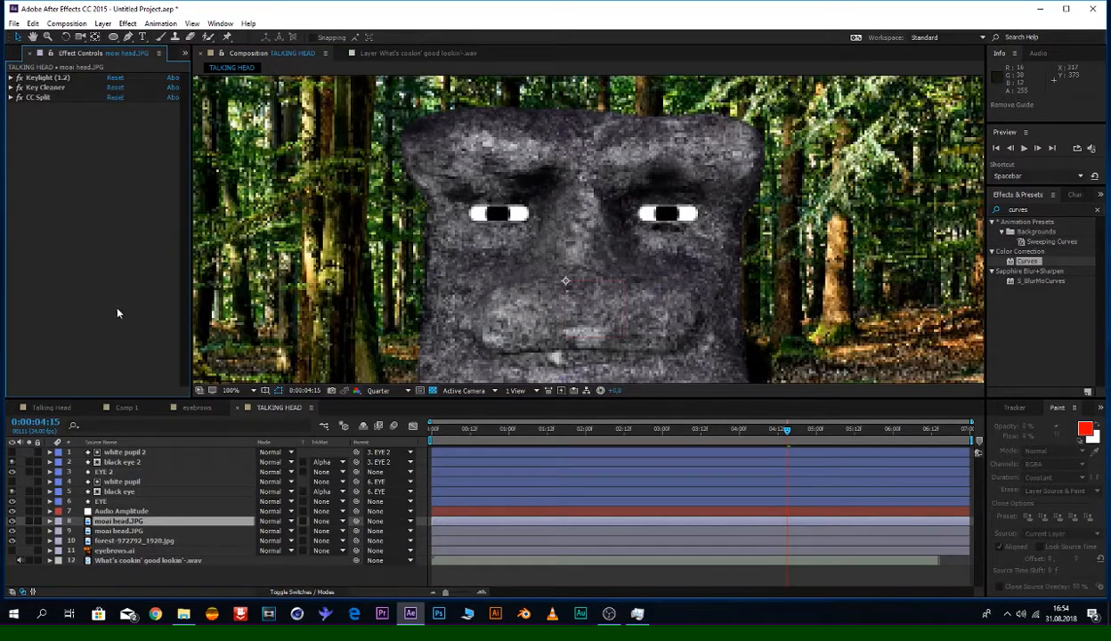
left_click(167, 454)
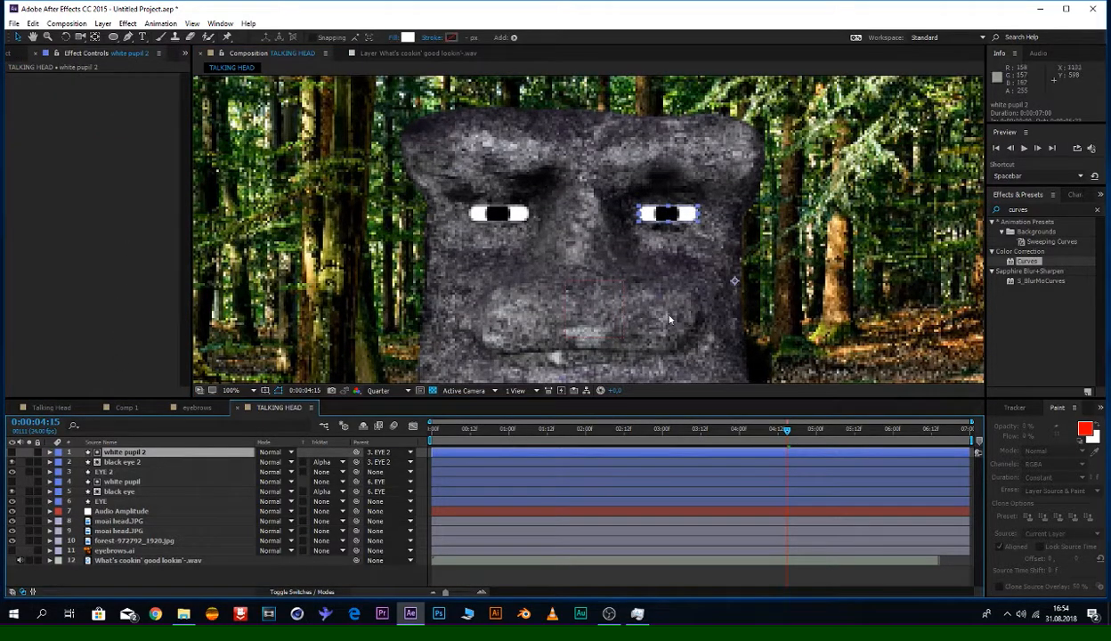
scroll(669, 318, "down", 2)
scroll(647, 365, "up", 2)
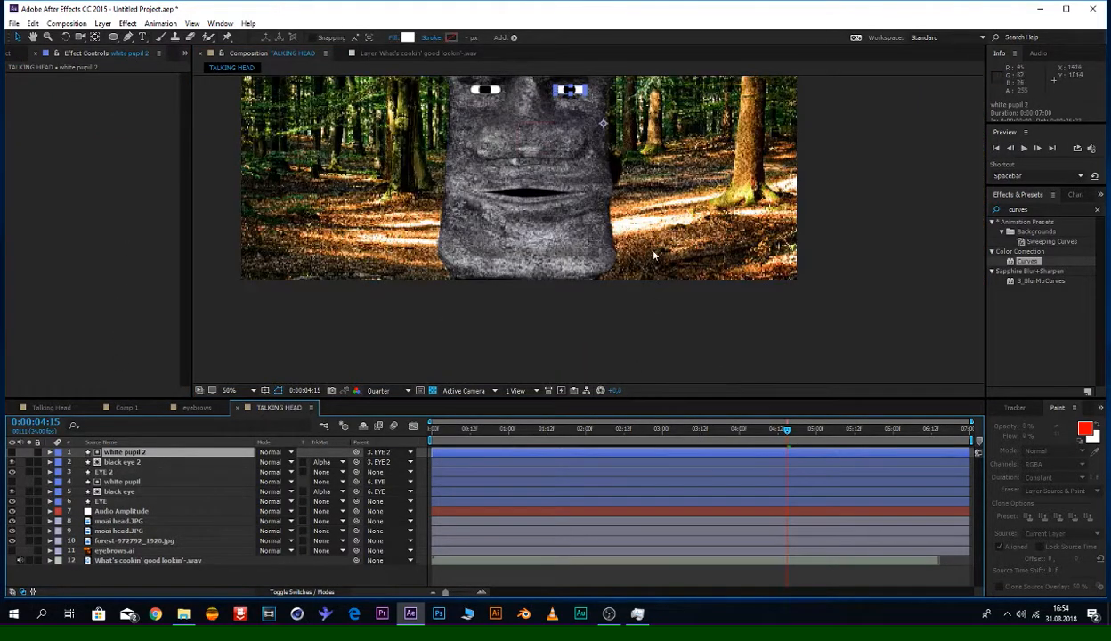
key("space")
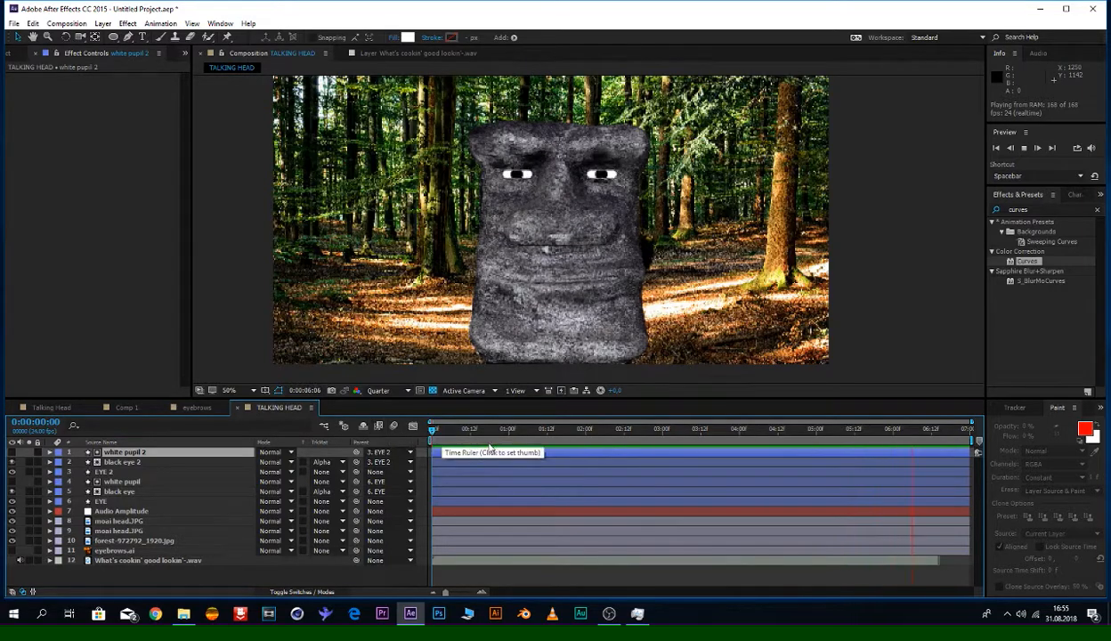
left_click(478, 445)
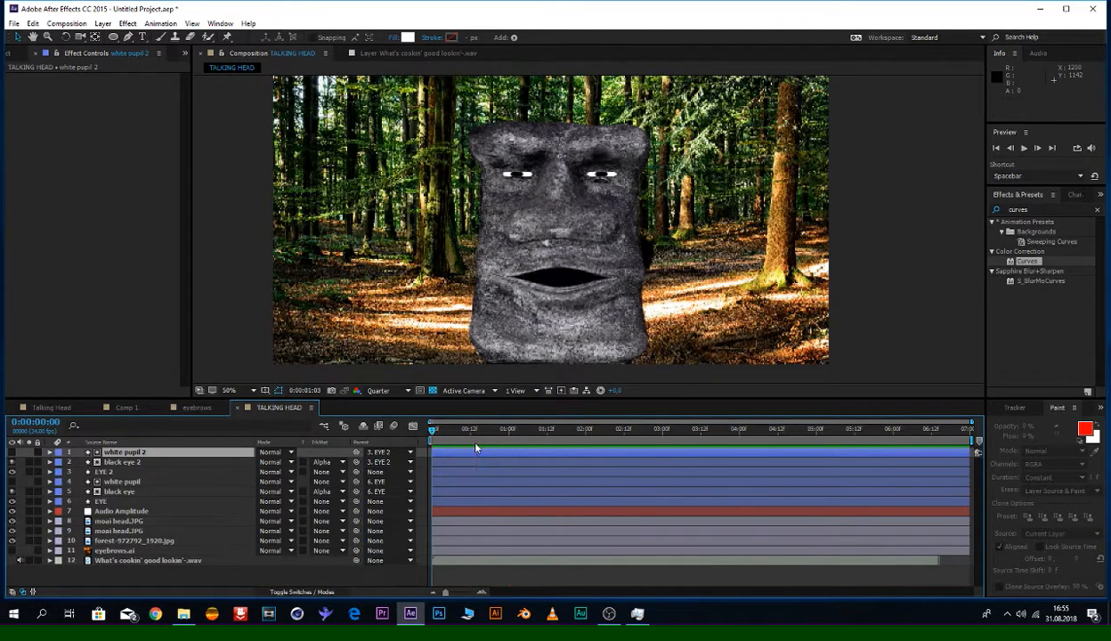
Step: Make the eyebrows.ai layer visible and move it up over the head's brow, to about 980, 310
left_click(65, 550)
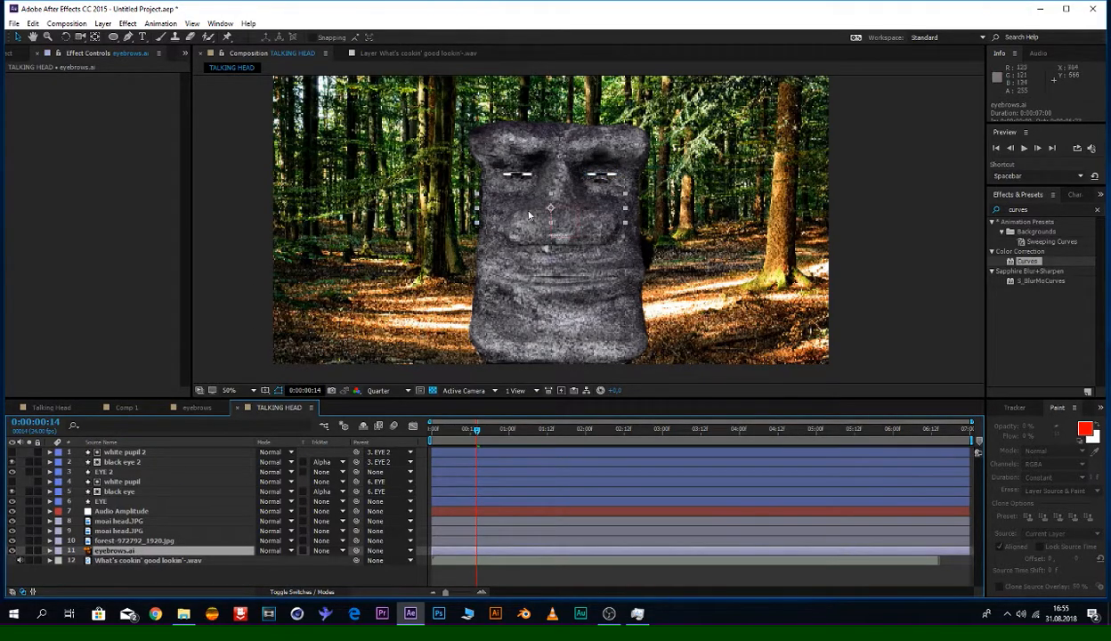
scroll(544, 209, "up", 2)
left_click_drag(544, 209, 592, 279)
left_click_drag(656, 264, 668, 129)
key("Return")
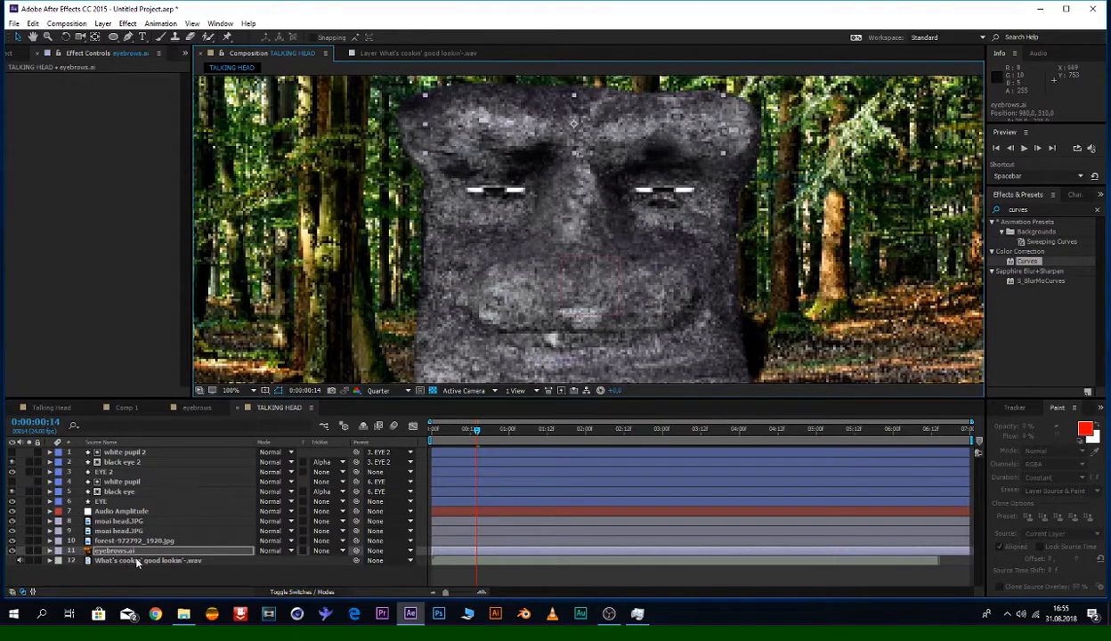
Step: Move eyebrows.ai to the top of the layer stack and reposition it over the brows at 976, 322
left_click_drag(136, 553, 151, 458)
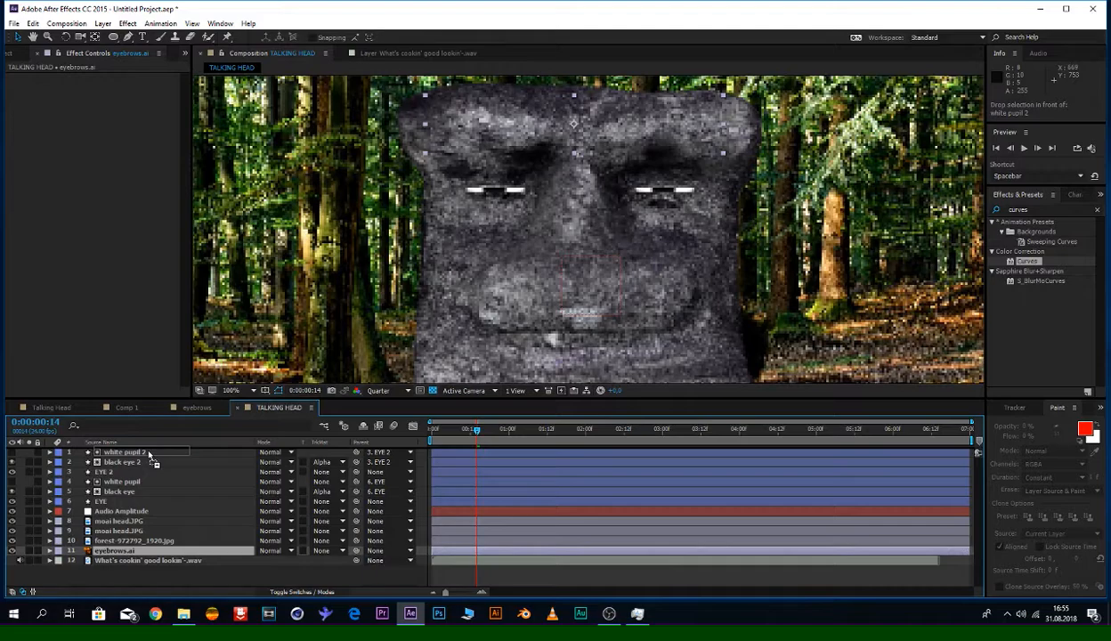
left_click_drag(151, 457, 150, 453)
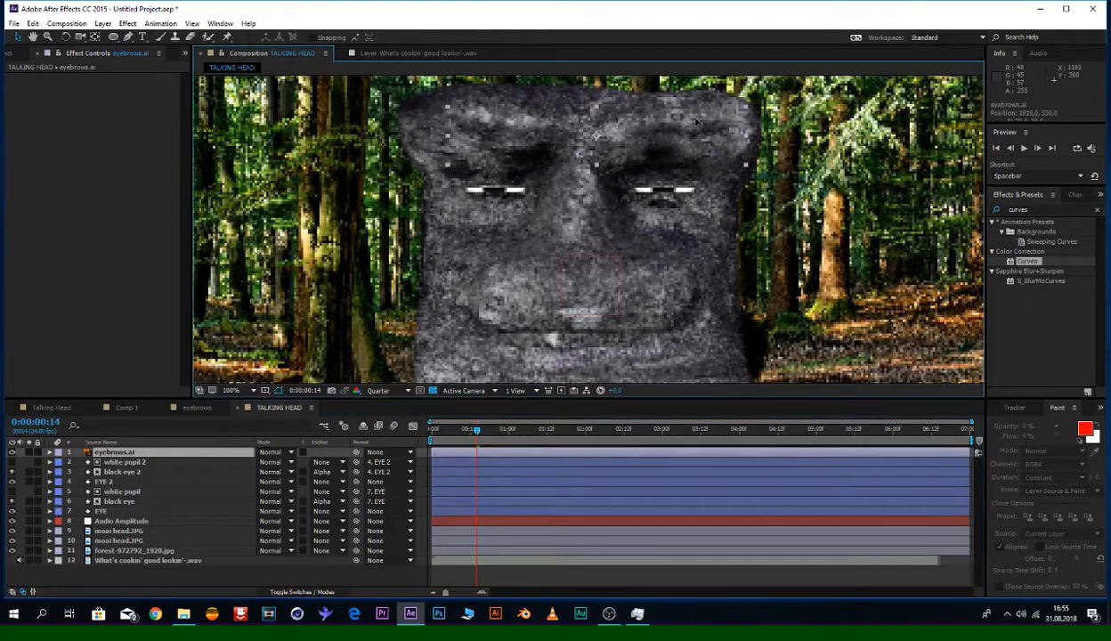
left_click_drag(678, 117, 670, 116)
key("Return")
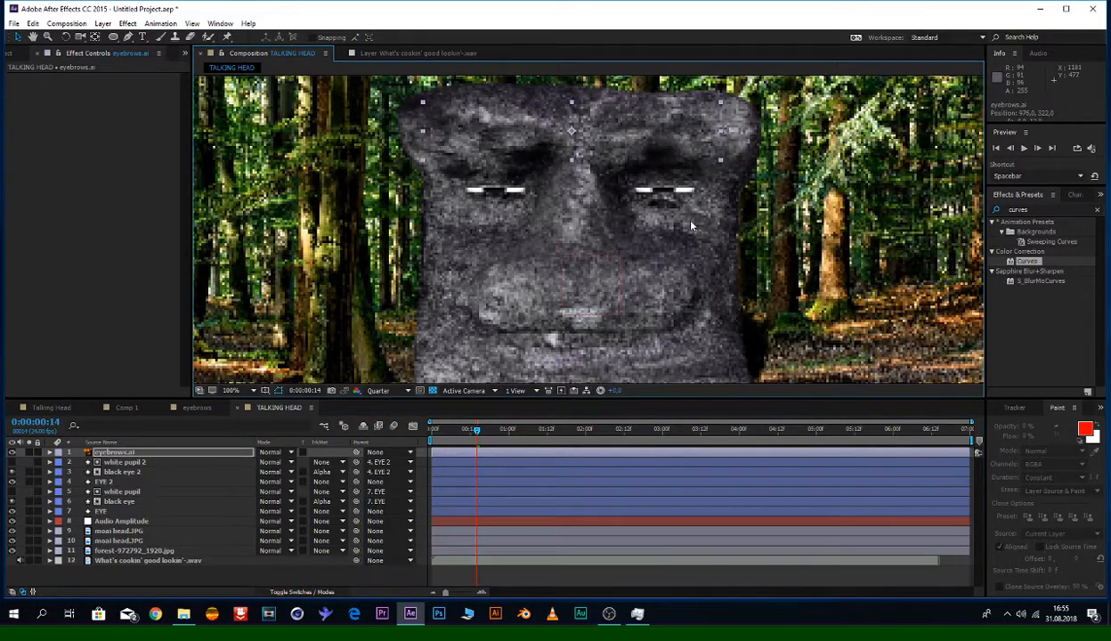
Step: Keyframe the eyebrows.ai layer's position at 0:00:00:00 and shift that keyframe to 0:00:02:00
key("p")
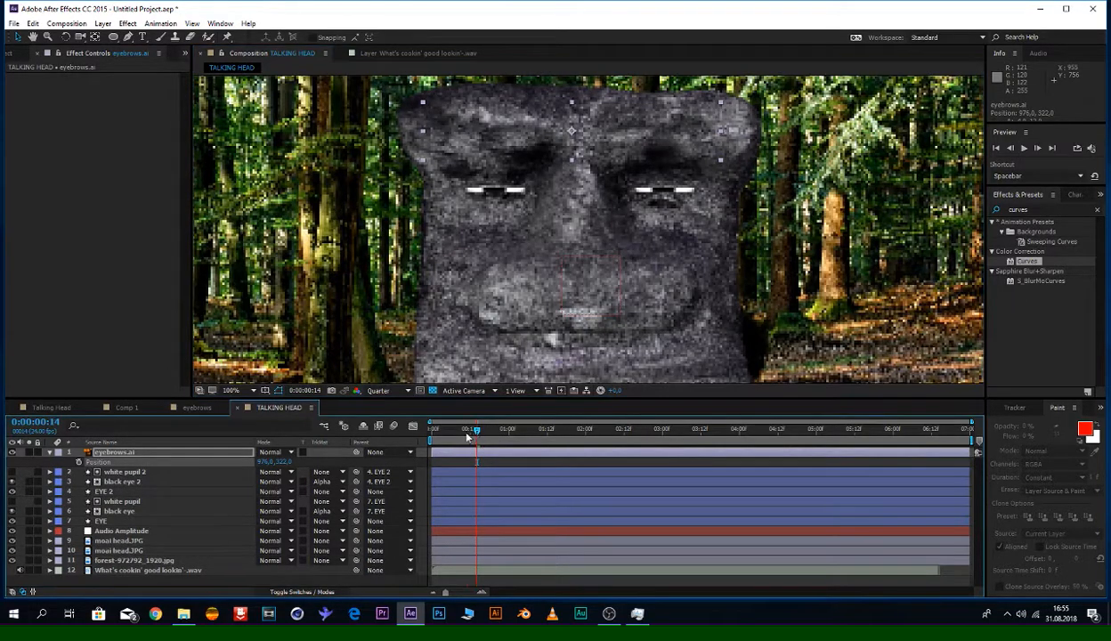
left_click_drag(476, 434, 412, 441)
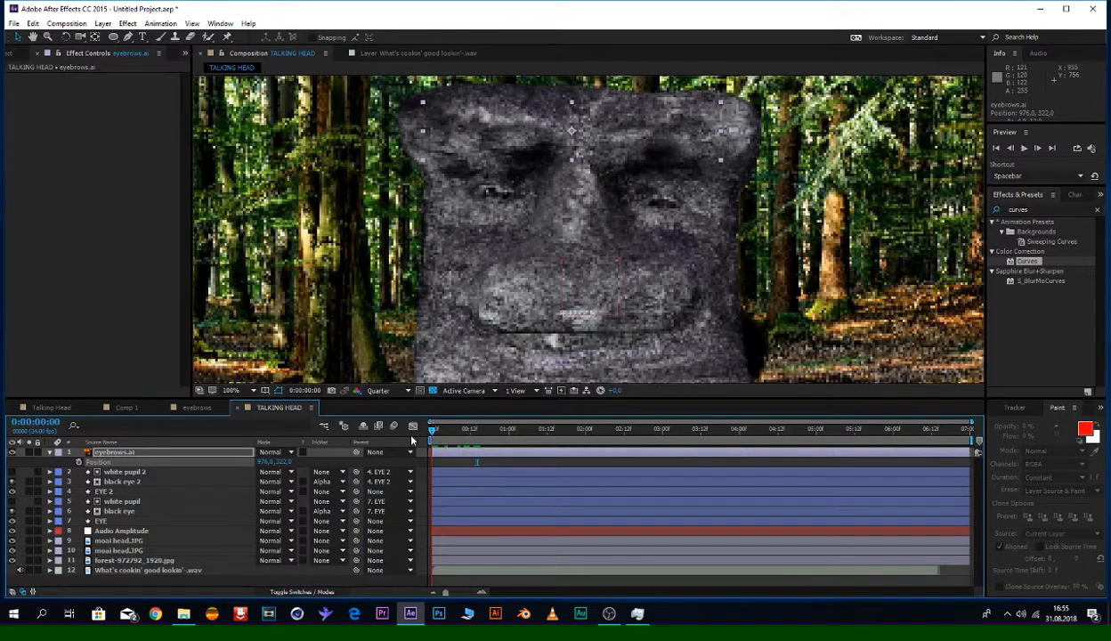
left_click(78, 462)
left_click_drag(434, 467, 585, 465)
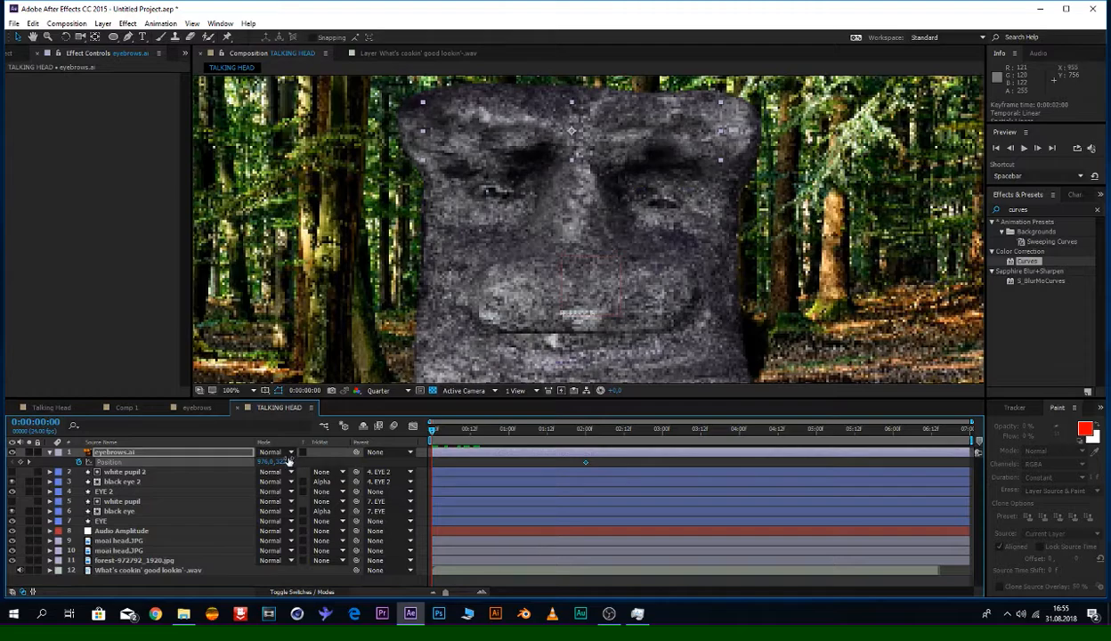
Step: At 0:00:00:00, lower the eyebrows to vertical position 344, soloing the layer temporarily to check the placement
left_click_drag(287, 461, 299, 459)
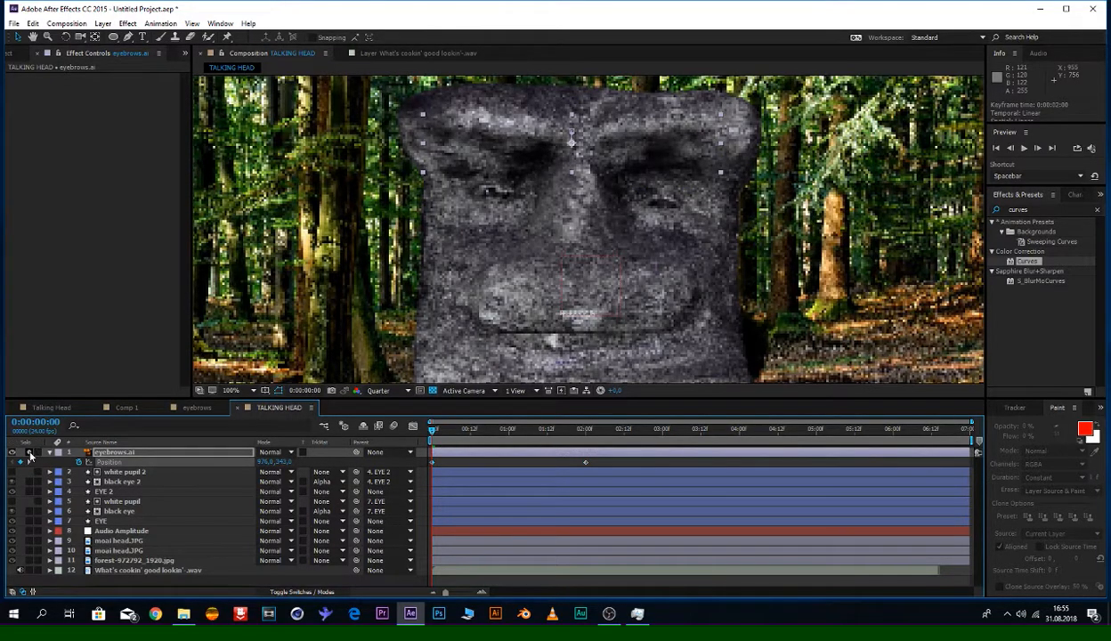
left_click(28, 452)
mouse_move(283, 462)
left_mouse_down()
mouse_move(264, 462)
mouse_move(279, 464)
mouse_move(270, 474)
left_mouse_up()
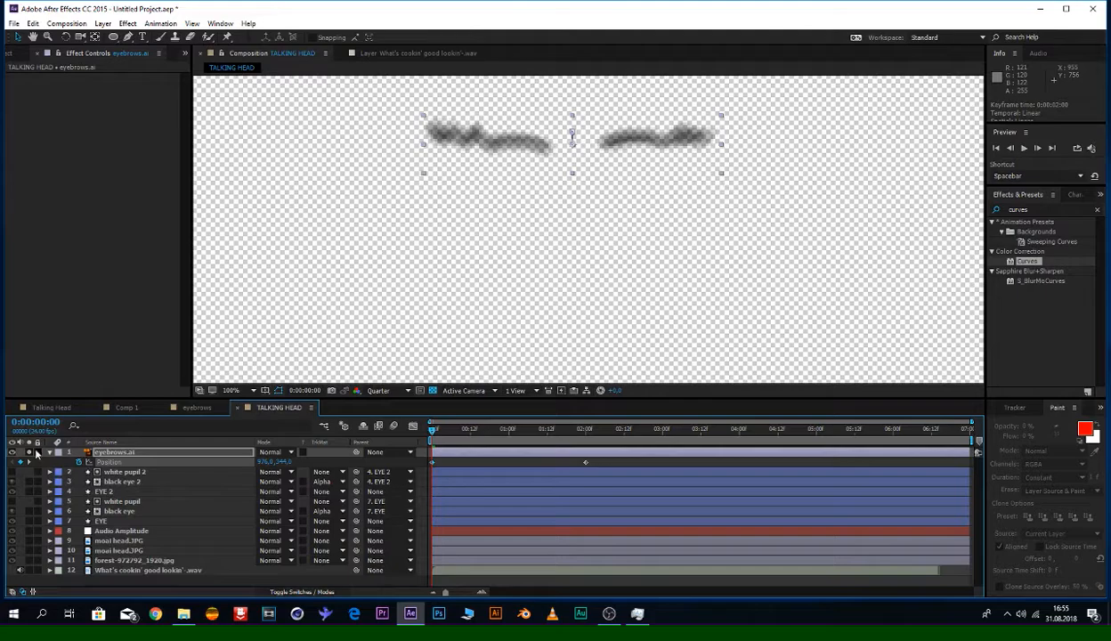
left_click(29, 452)
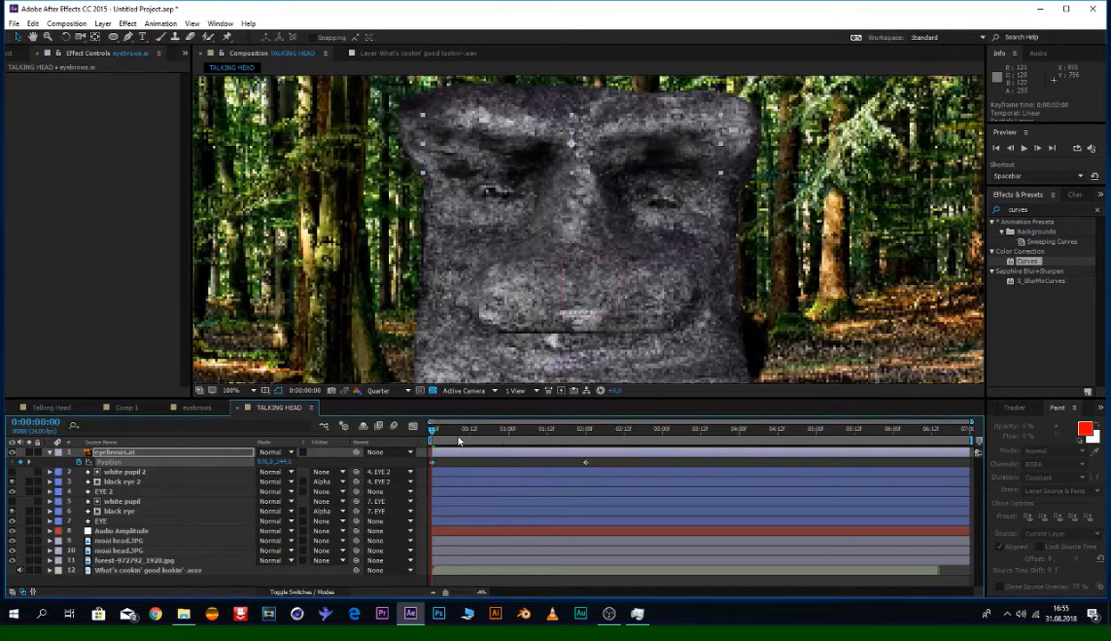
Step: Scrub through the timeline up to 0:00:04:07 and back to 0:00:03:02 to check the eyebrow movement against the eyes
left_click_drag(433, 431, 761, 463)
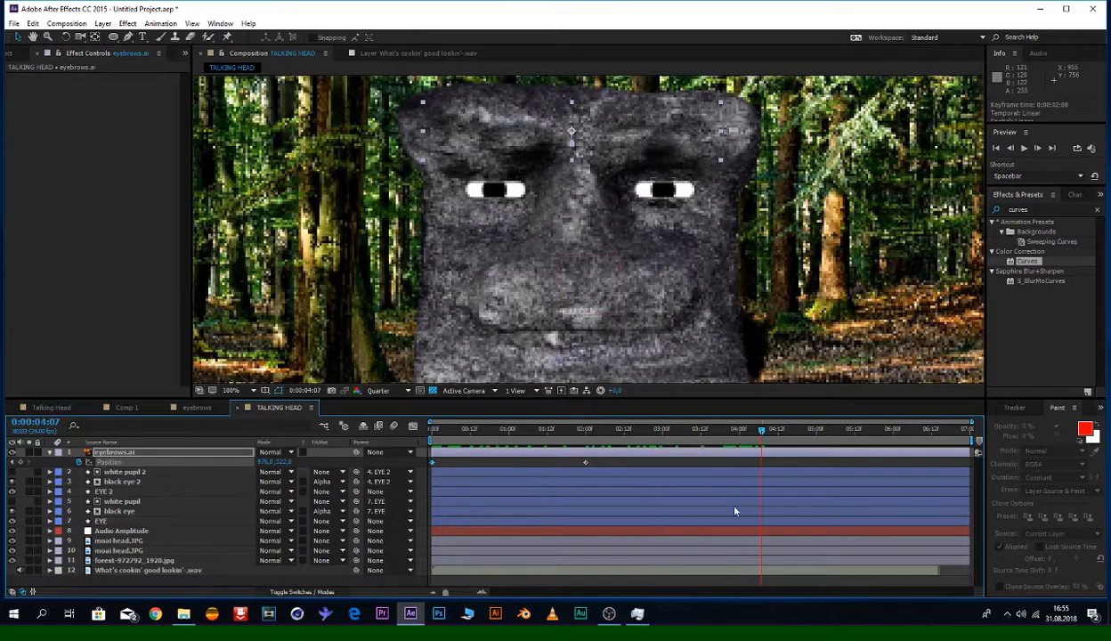
scroll(684, 267, "down", 3)
scroll(675, 276, "up", 3)
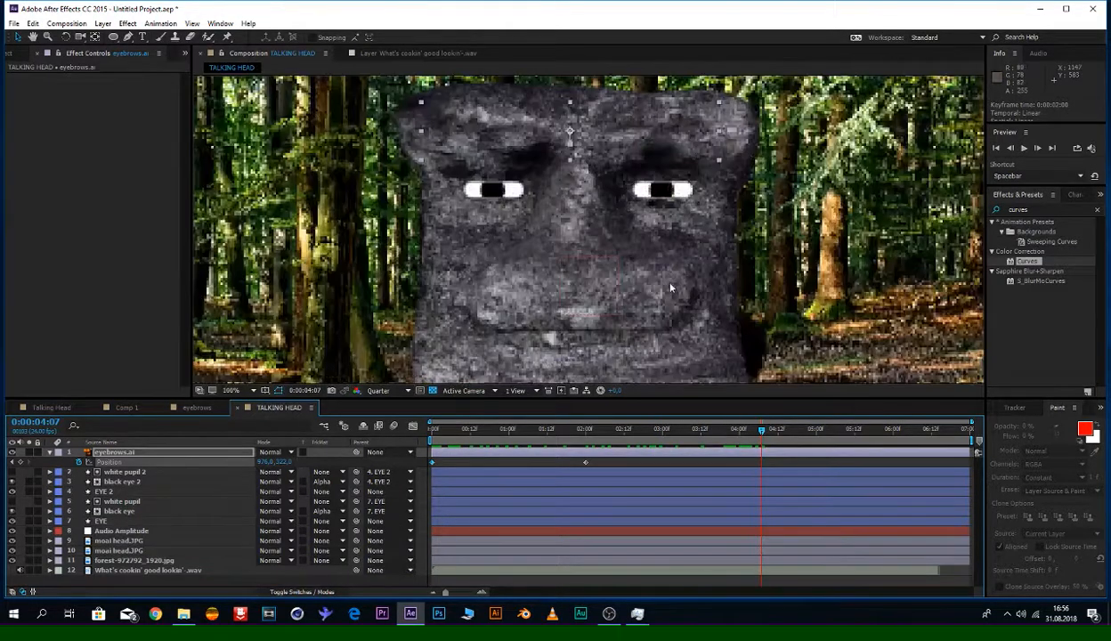
left_click_drag(671, 279, 656, 233)
scroll(656, 233, "down", 2)
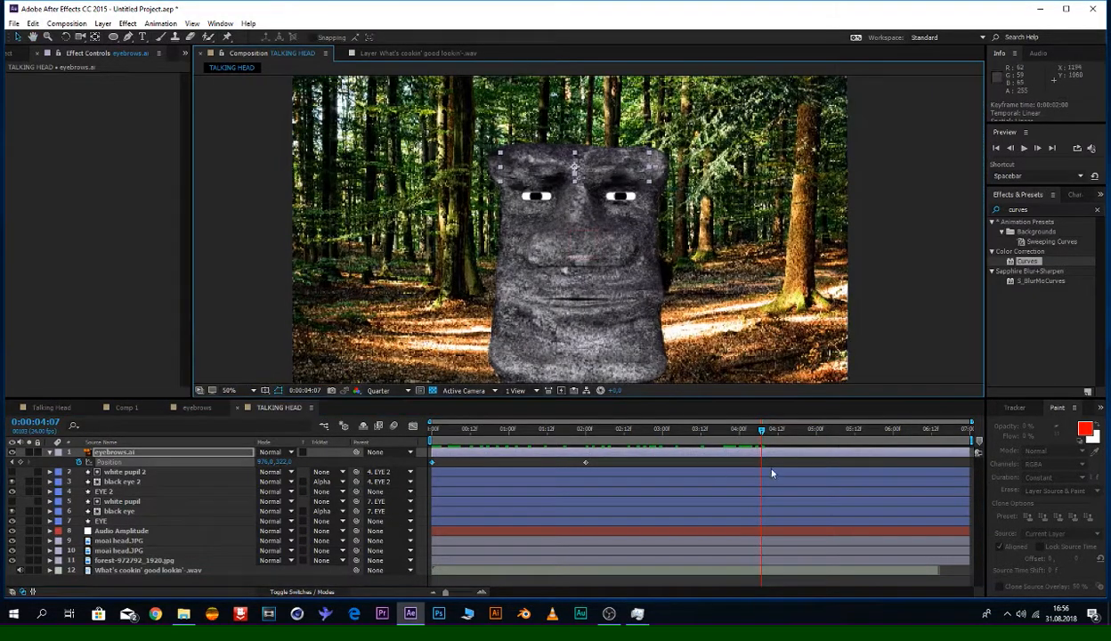
left_click(762, 434)
left_click_drag(762, 434, 672, 452)
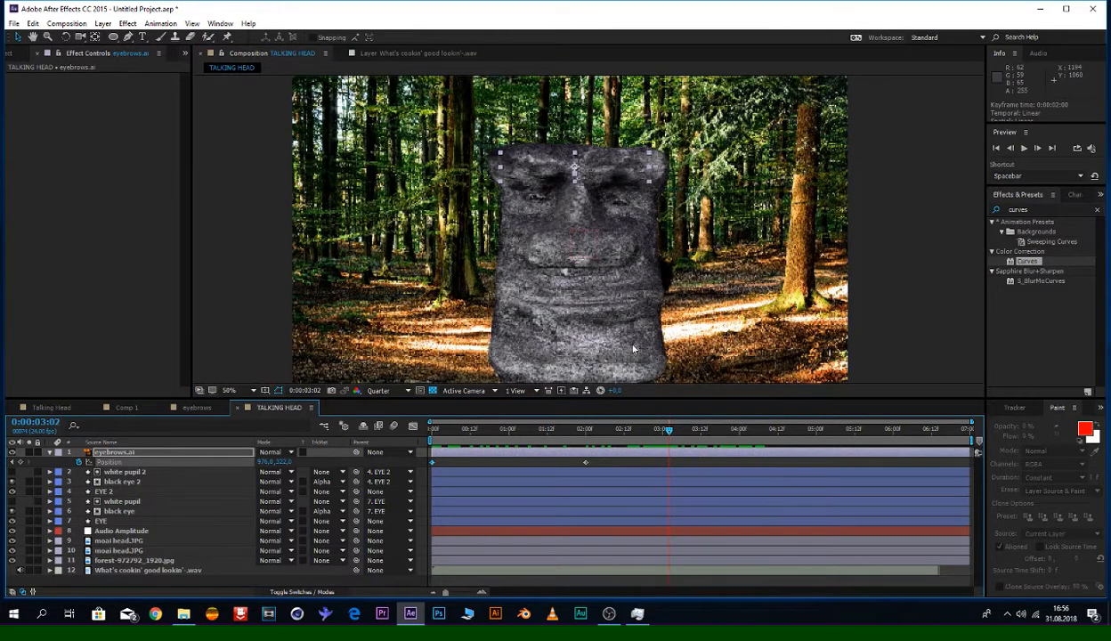
Step: Keyframe the eyebrows.ai layer's position lowered to 982, 353 at 0:00:03:02 and raised to 993, 315 at 0:00:03:08
scroll(618, 276, "up", 1)
left_click_drag(622, 95, 626, 116)
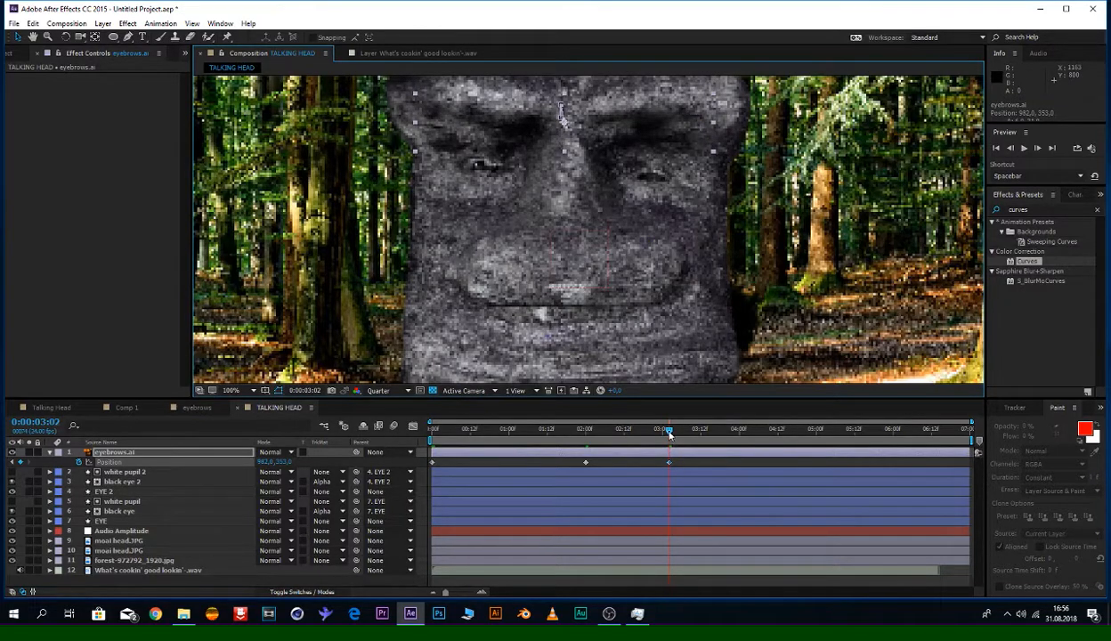
left_click_drag(670, 434, 688, 434)
left_click_drag(640, 127, 648, 103)
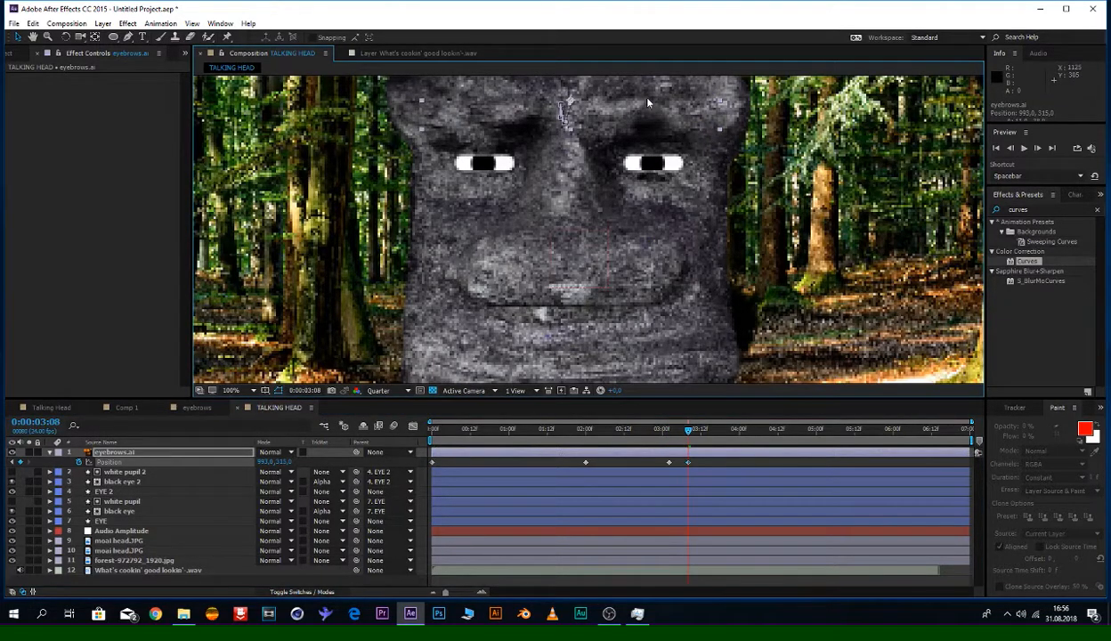
Step: Copy the raised eyebrow position keyframe from 0:00:03:08 to 0:00:02:20 and preview the eyebrow movement
left_click(688, 462)
key("ctrl+c")
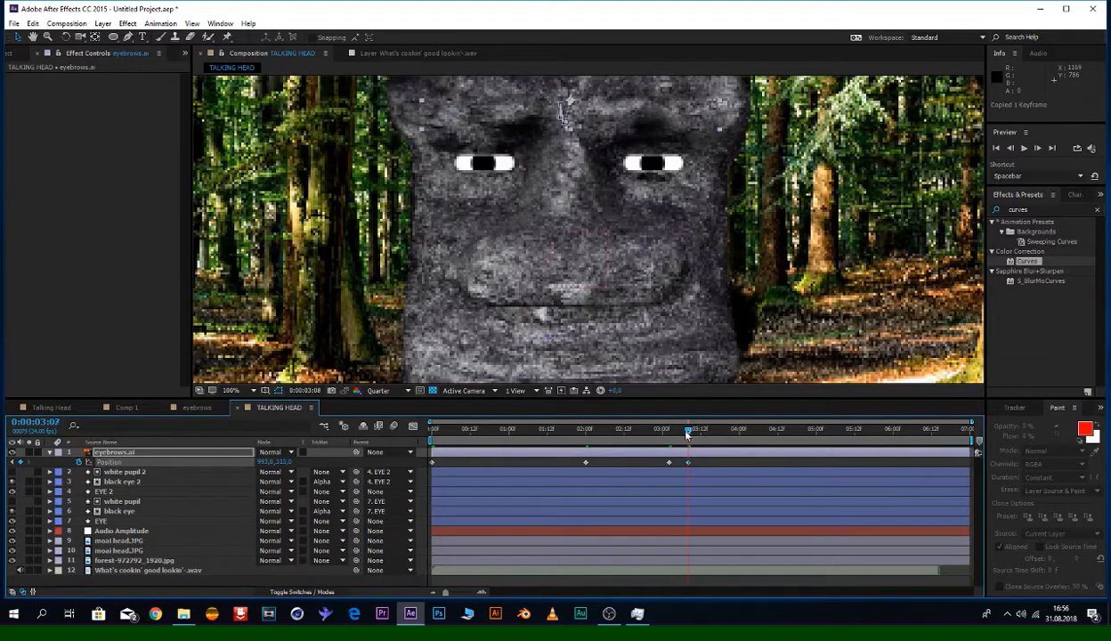
left_click(653, 442)
key("ctrl+v")
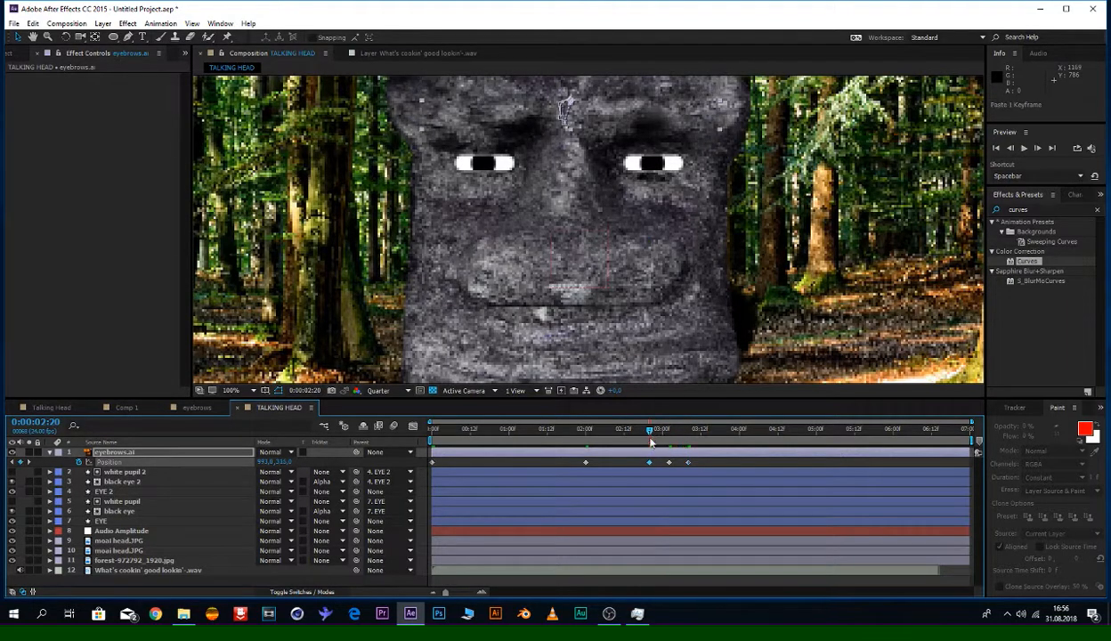
key("space")
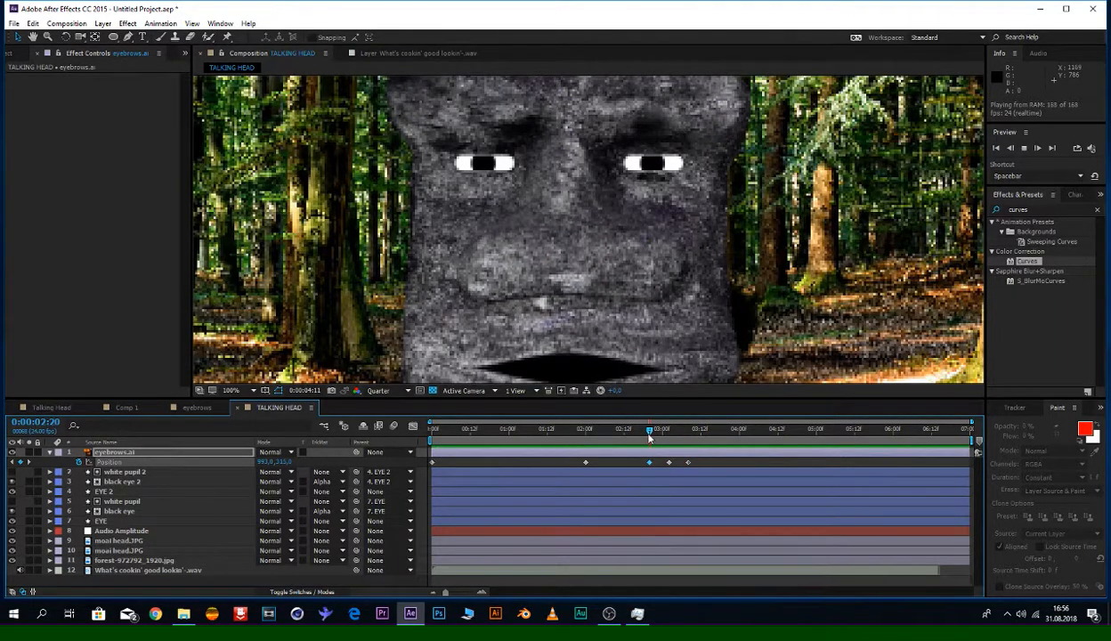
key("space")
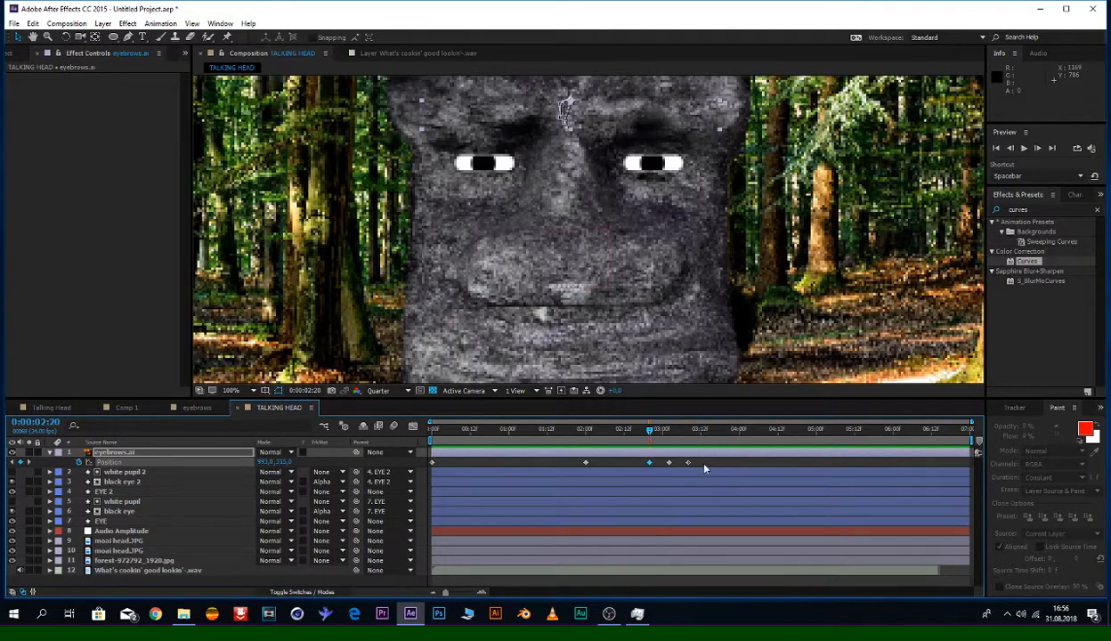
Step: Apply Easy Ease to the three eyebrow position keyframes from 0:00:02:20 to 0:00:03:08, preview the motion and check the frame at 0:00:03:02
left_click_drag(703, 468, 634, 463)
key("F9")
key("space")
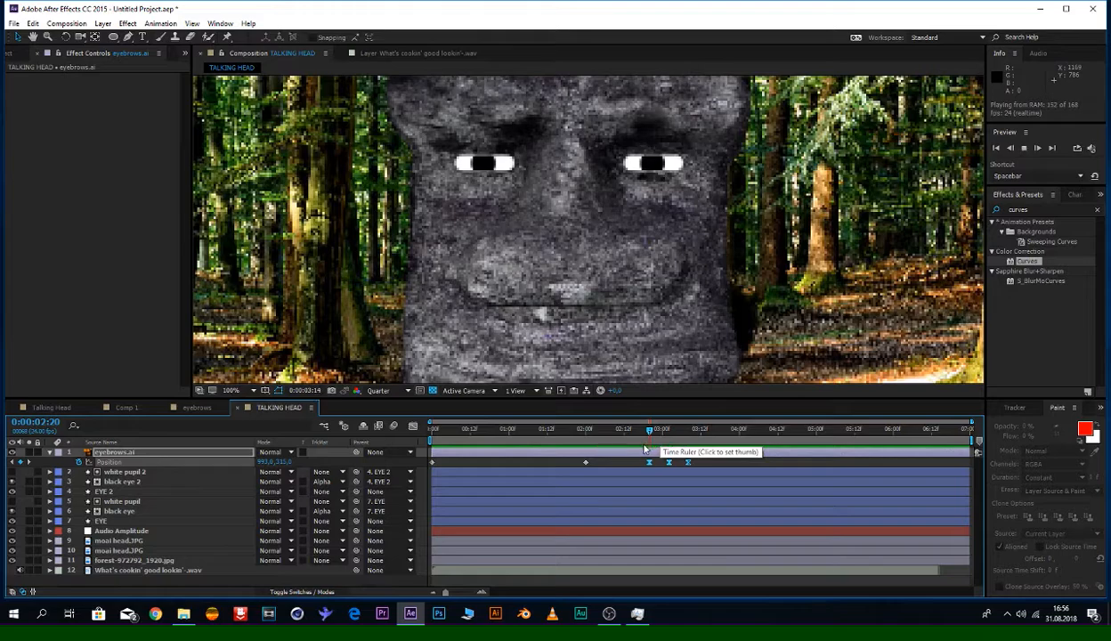
left_click_drag(654, 434, 671, 439)
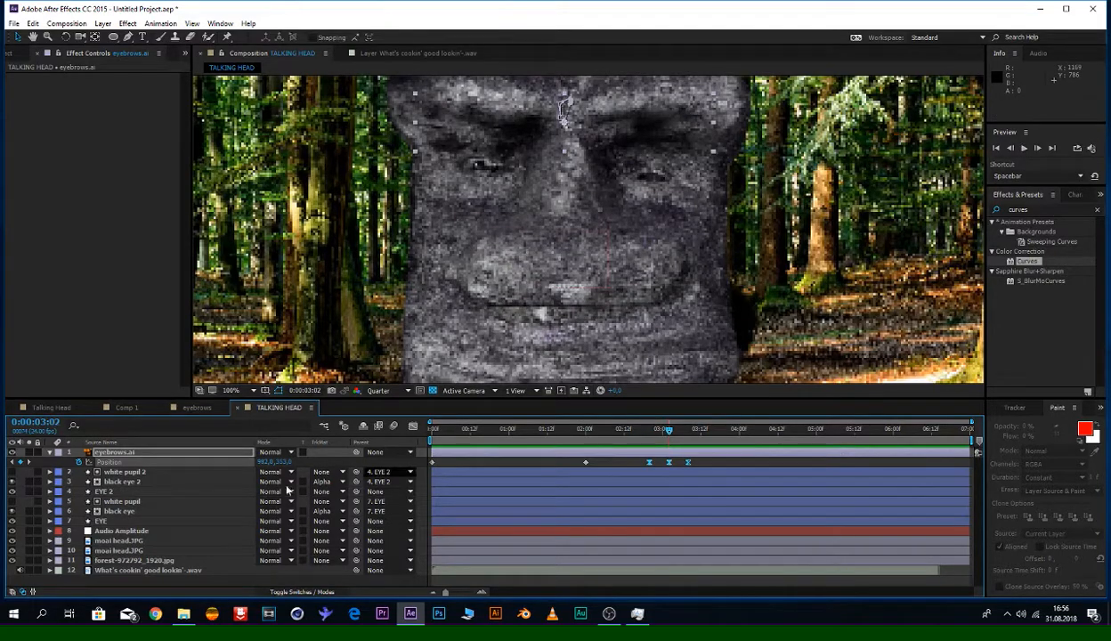
Step: Delete the eyebrows.ai layer and play the TALKING HEAD composition from the start to check the full animation
left_click(178, 453)
key("Delete")
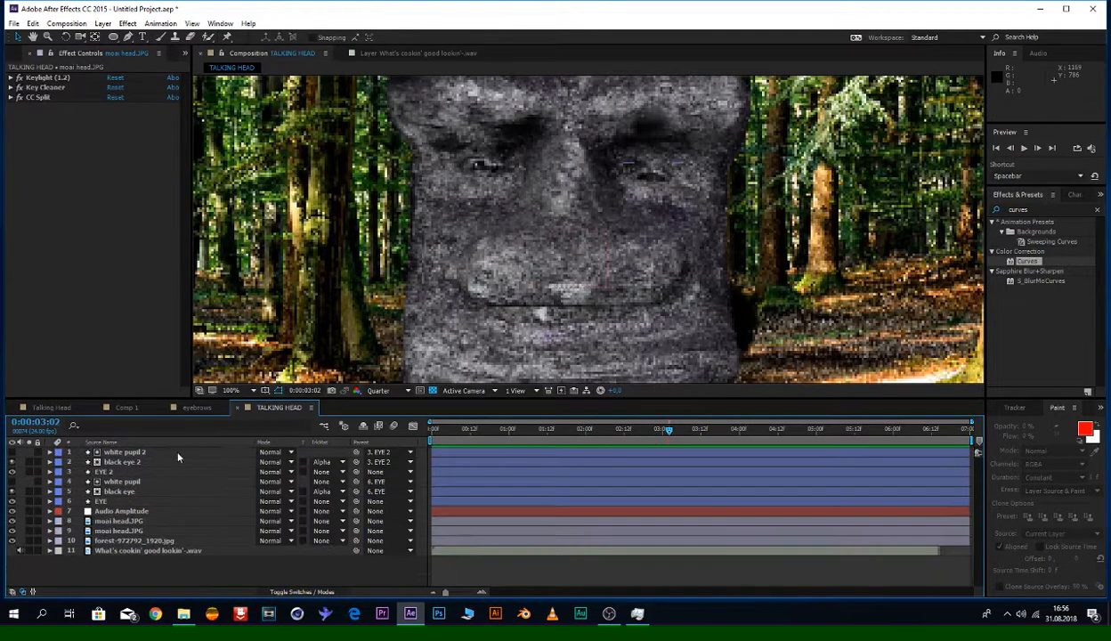
left_click_drag(454, 430, 390, 437)
key("space")
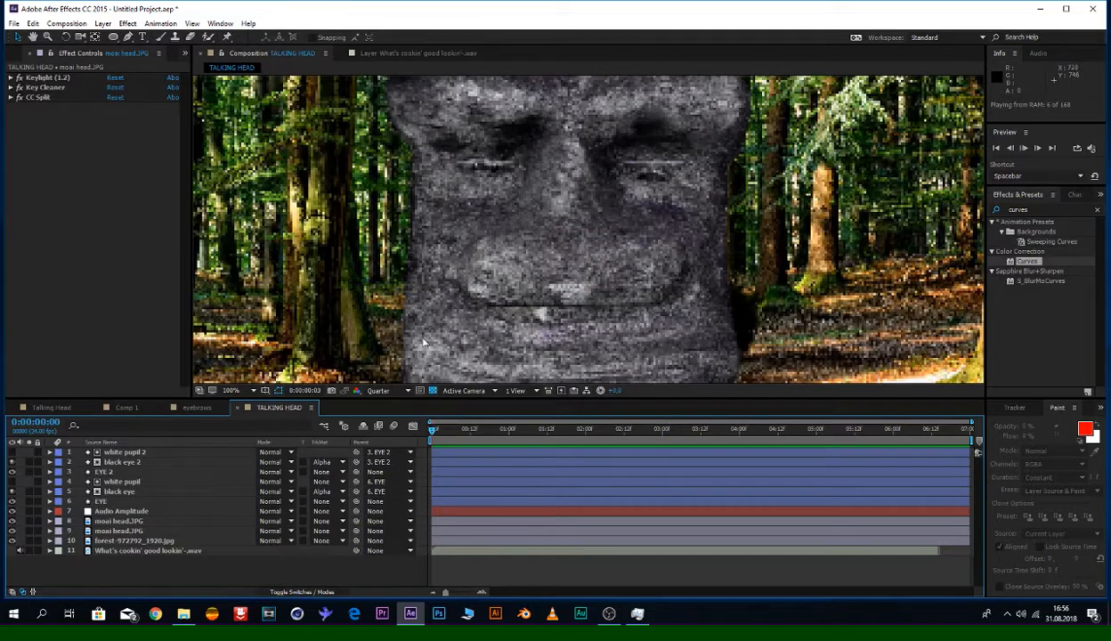
scroll(543, 236, "down", 1)
left_click_drag(670, 298, 665, 284)
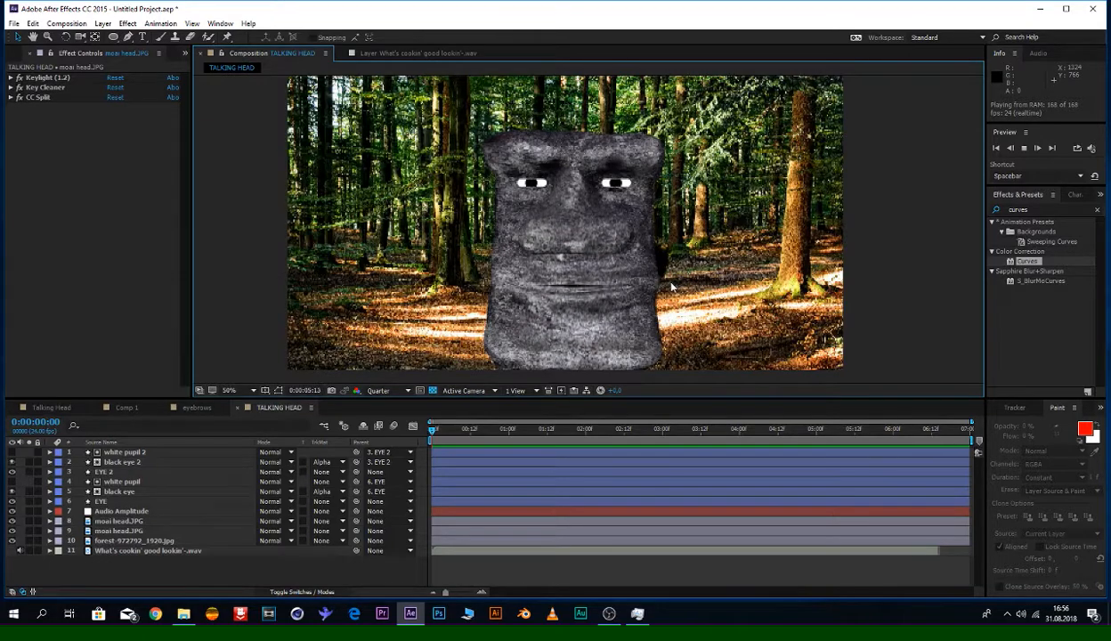
key("space")
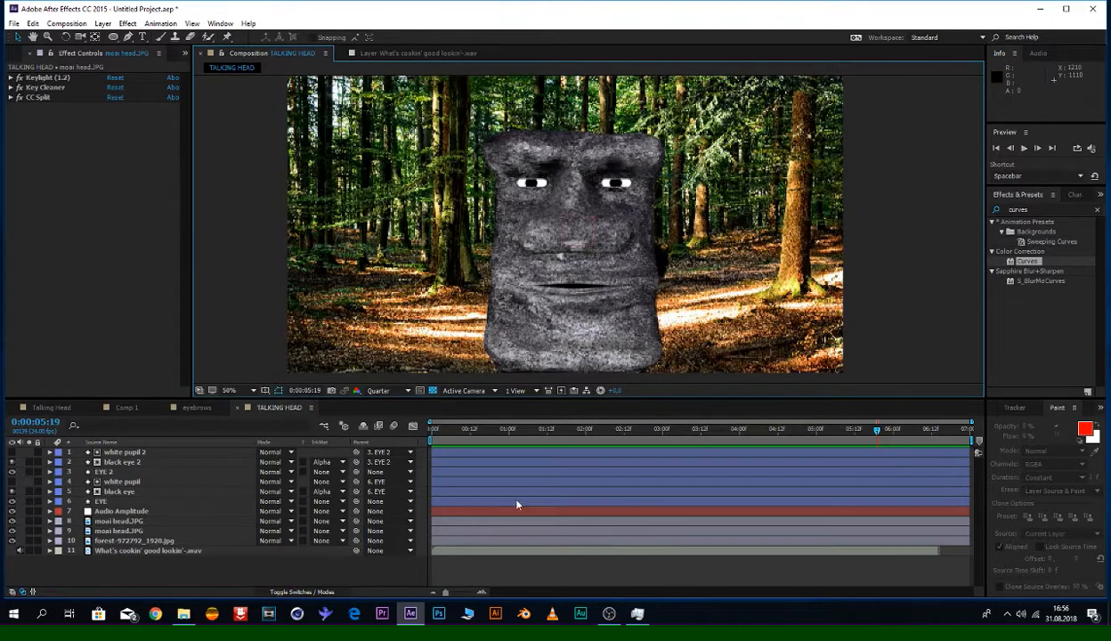